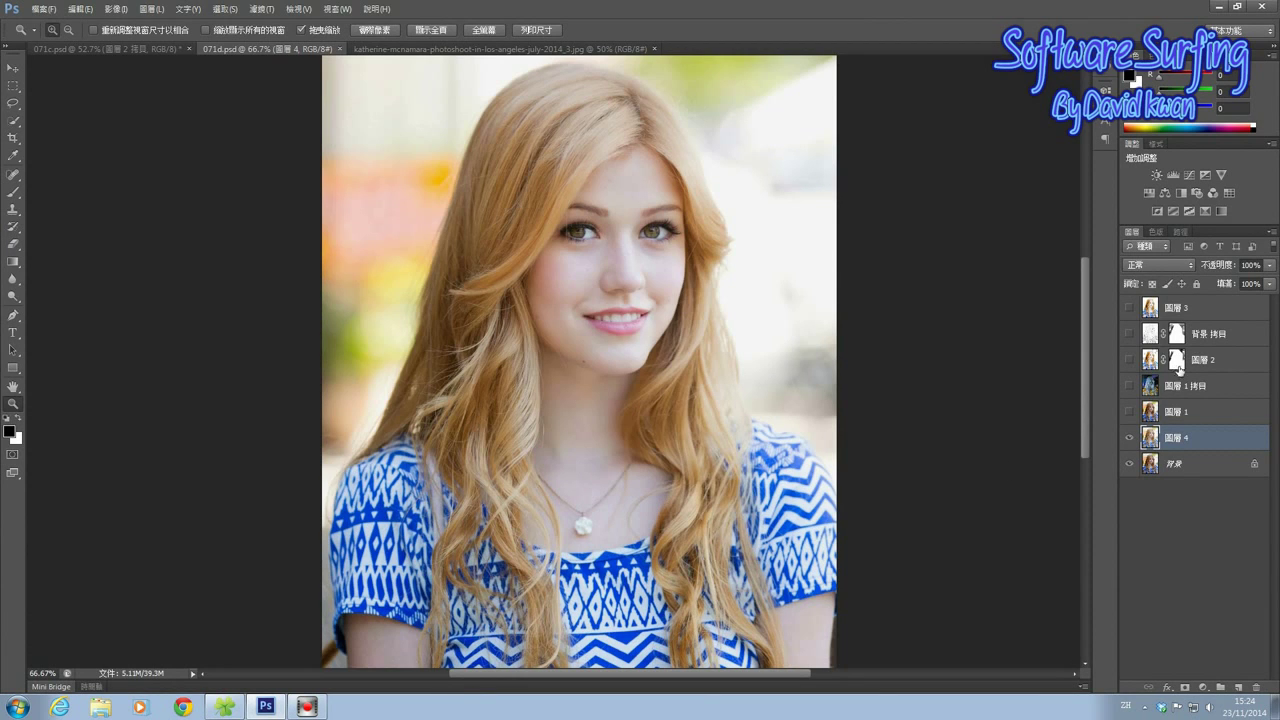
Toggle the top layers in the example PSDs, including 071c.psd, to preview the finished looks
left_click(1130, 308)
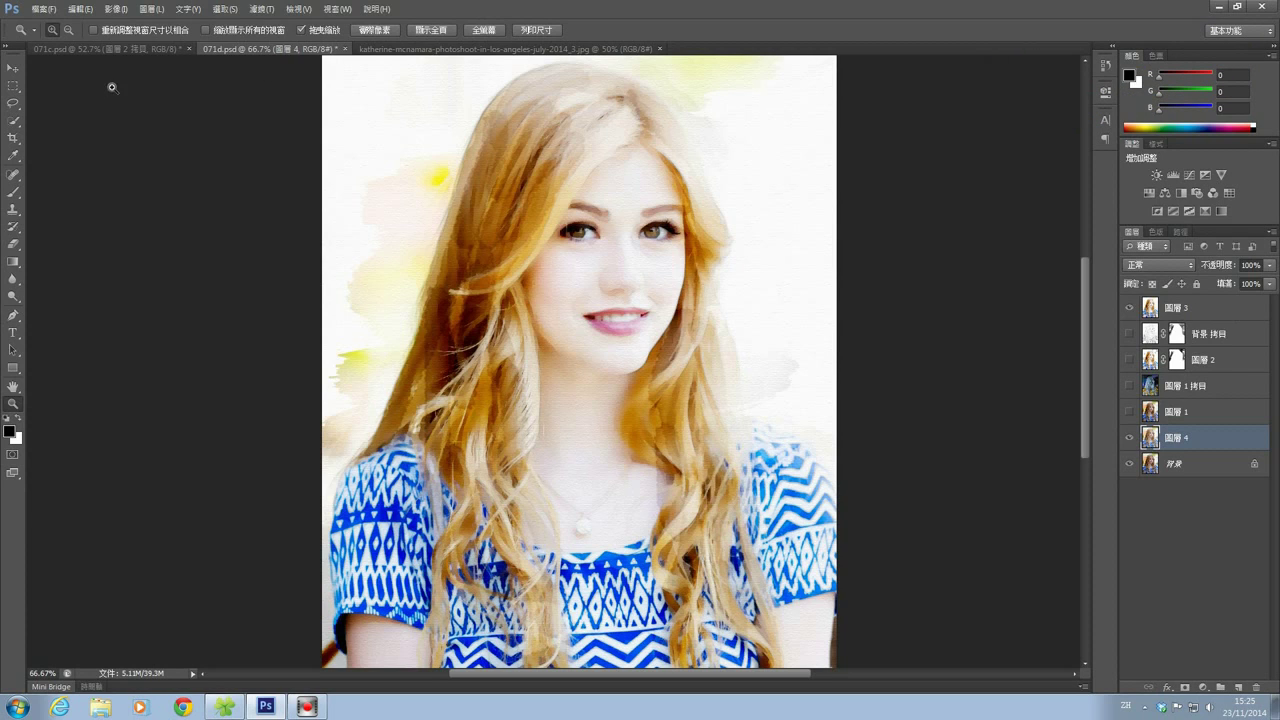
left_click(110, 48)
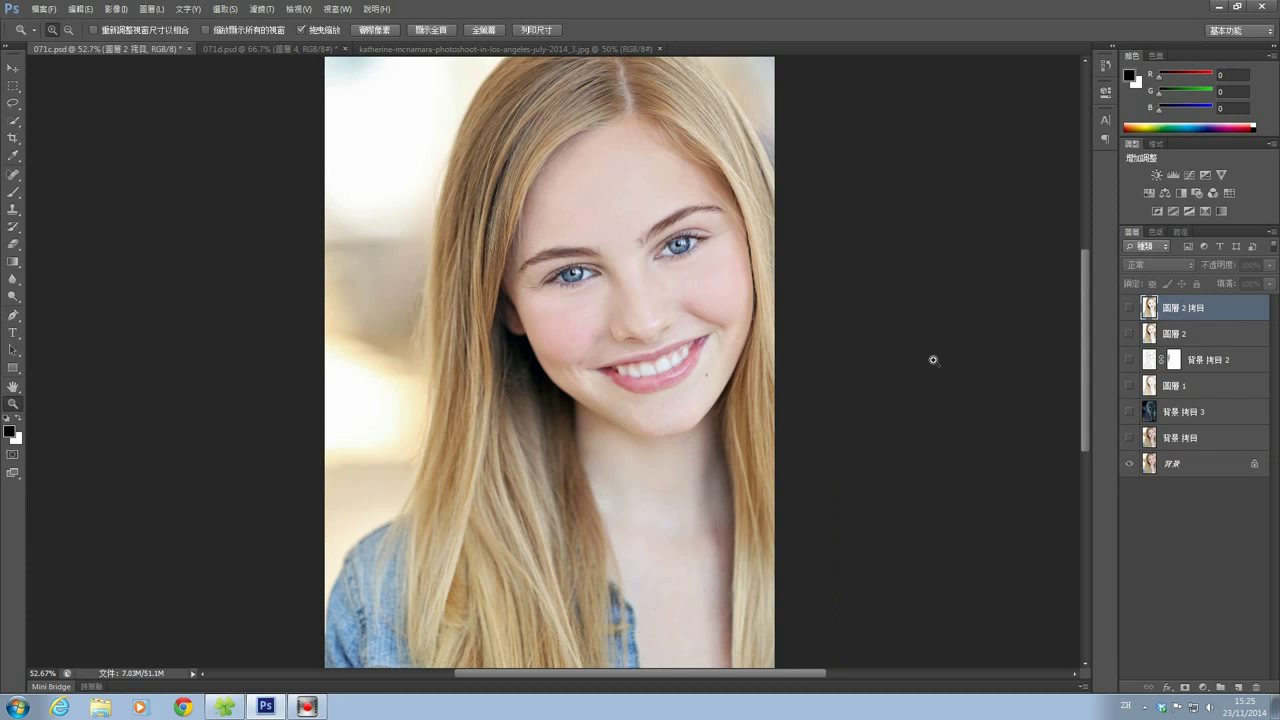
left_click(1129, 308)
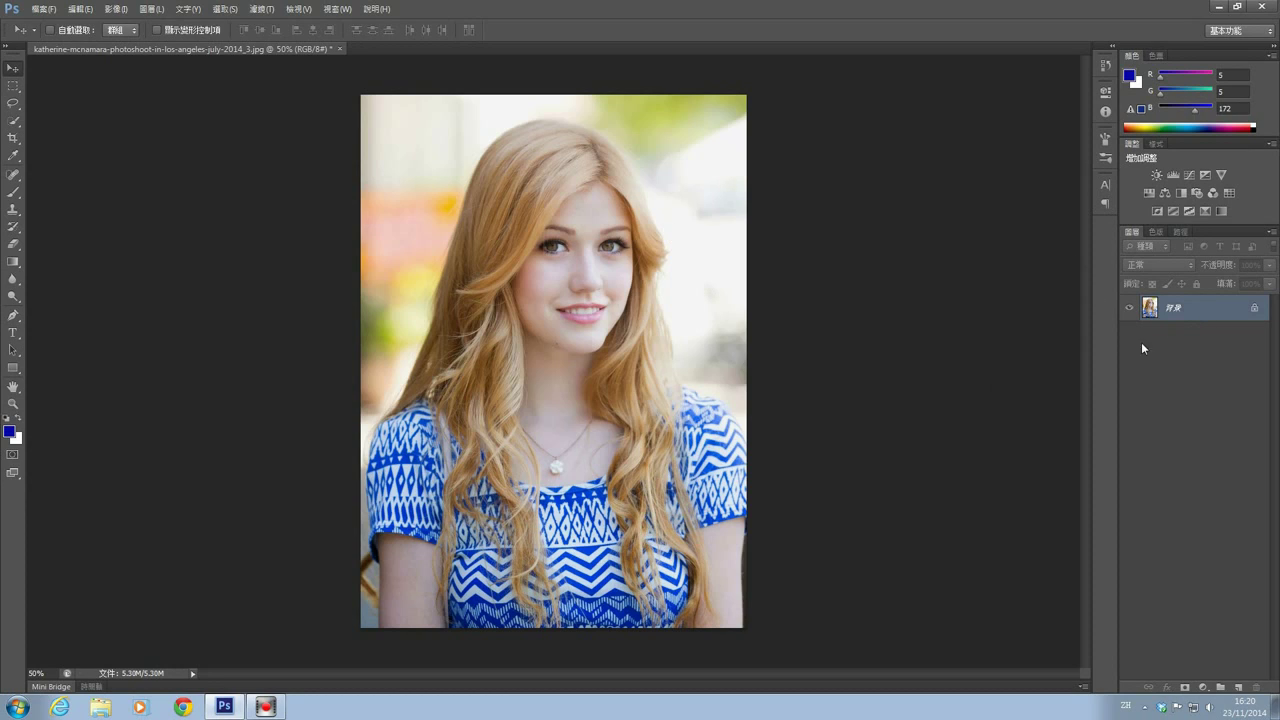
Duplicate the Background layer and name the copy A
left_click(1203, 313)
left_click_drag(1203, 313, 1243, 686)
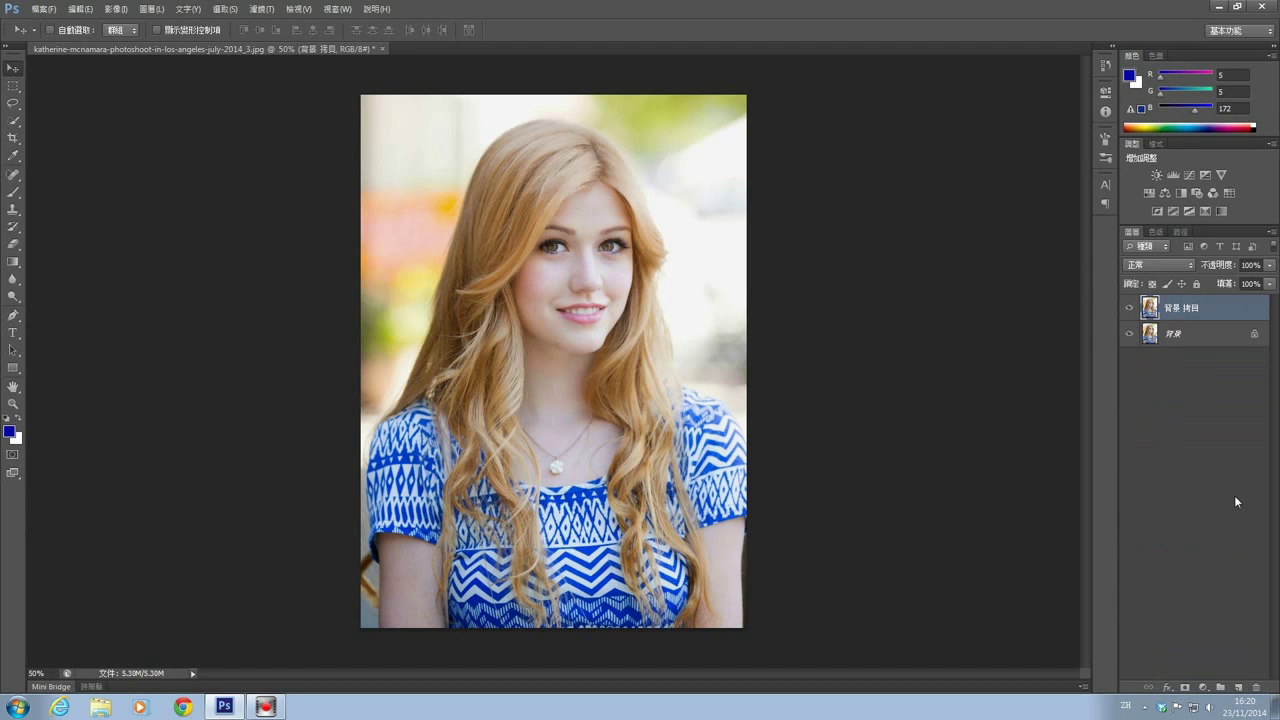
double_click(1172, 308)
type("A")
left_click(1272, 387)
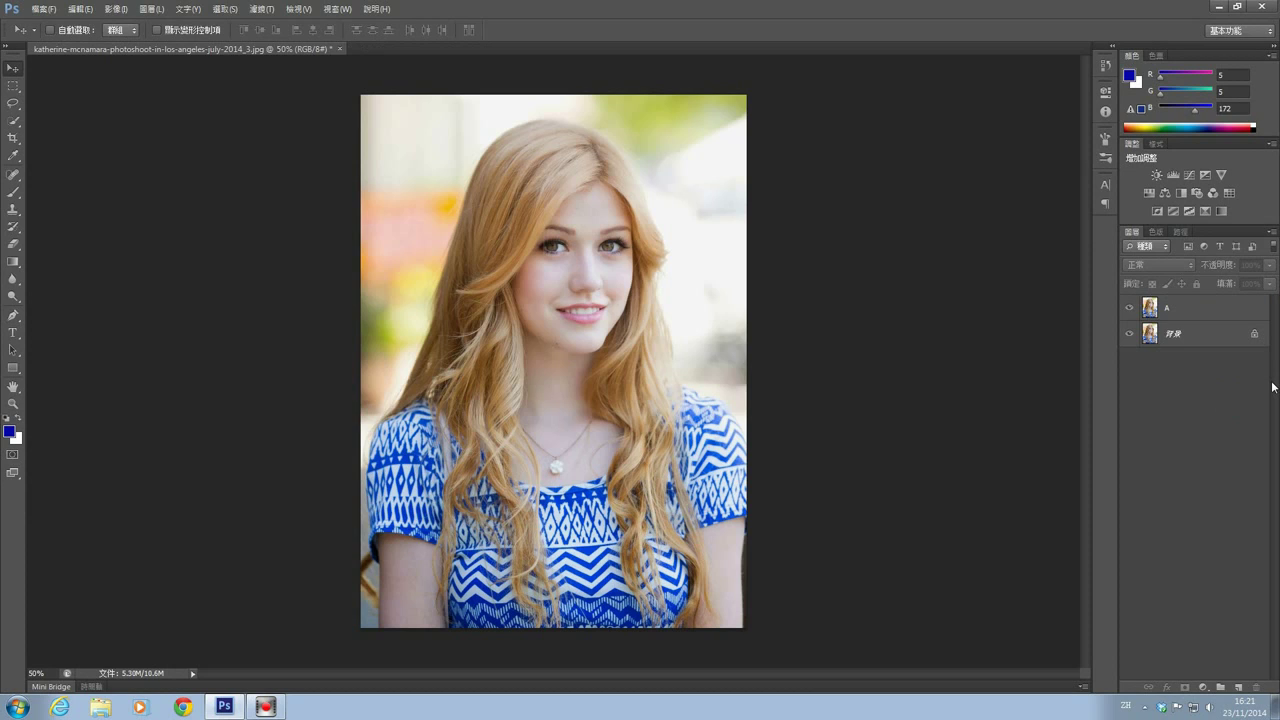
double_click(1224, 308)
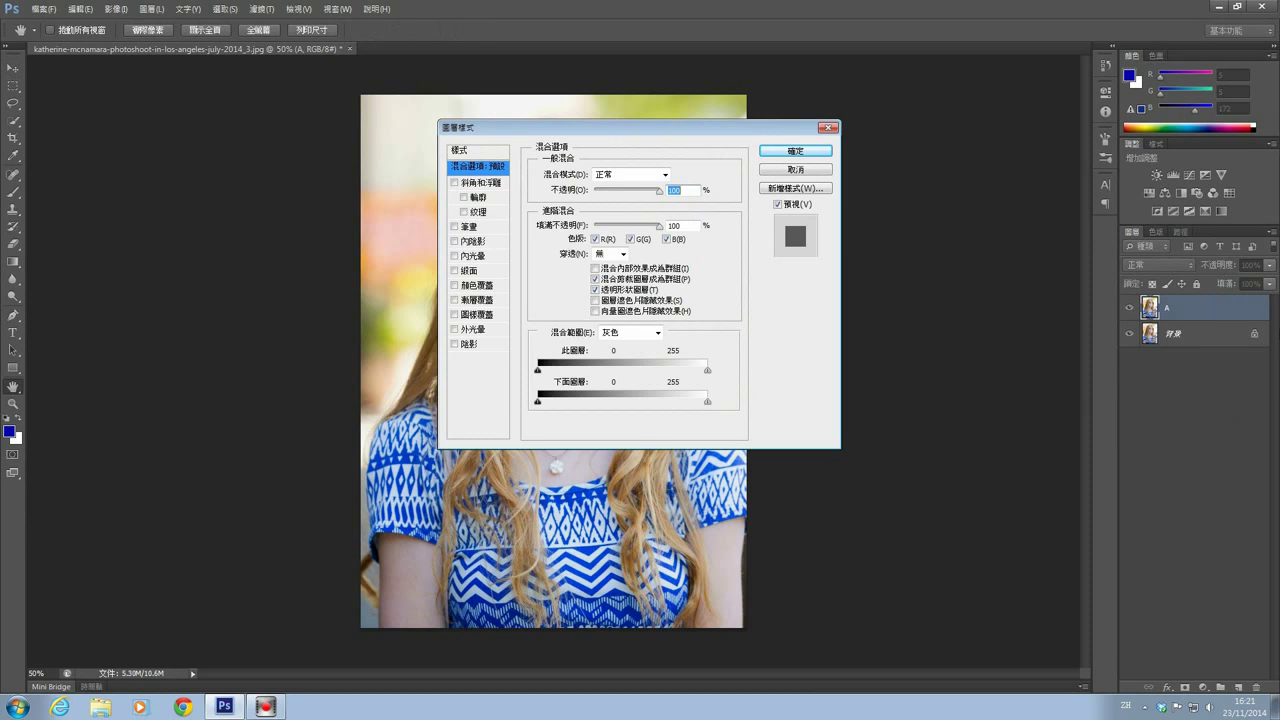
left_click(790, 170)
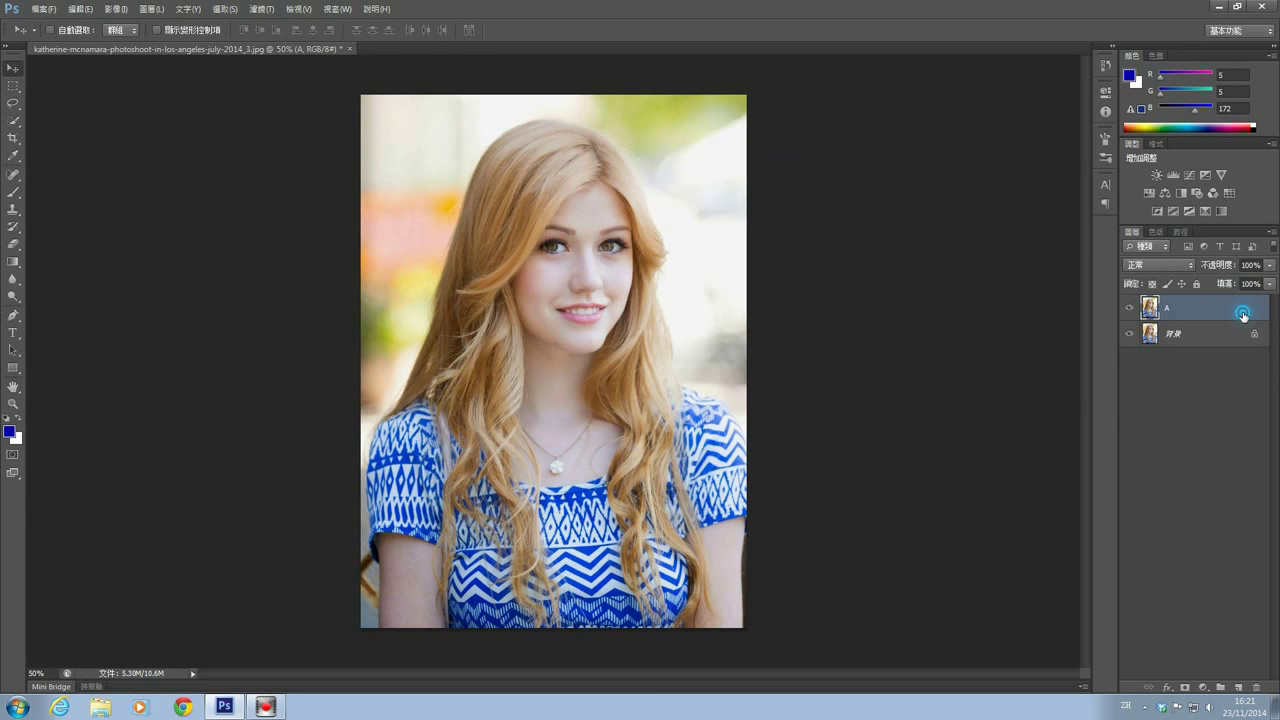
Apply Levels to layer A with input values 17, 0.89 and 255
left_click(116, 10)
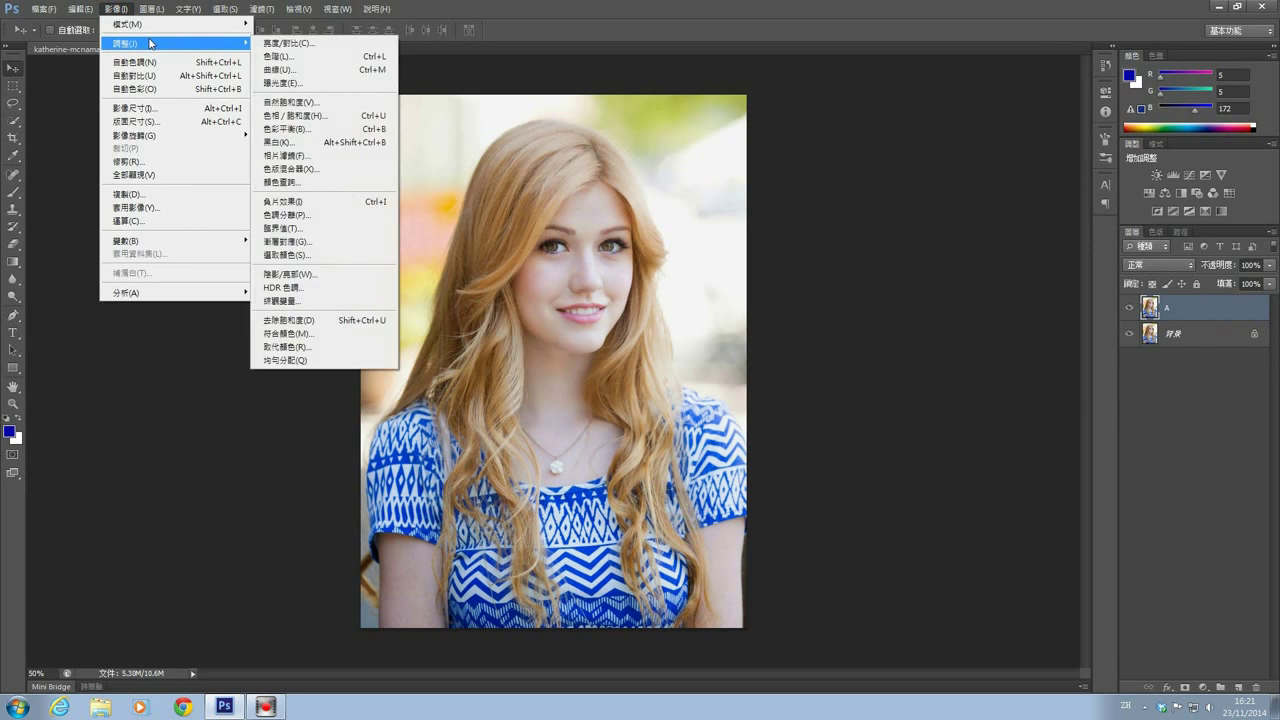
mouse_move(175, 43)
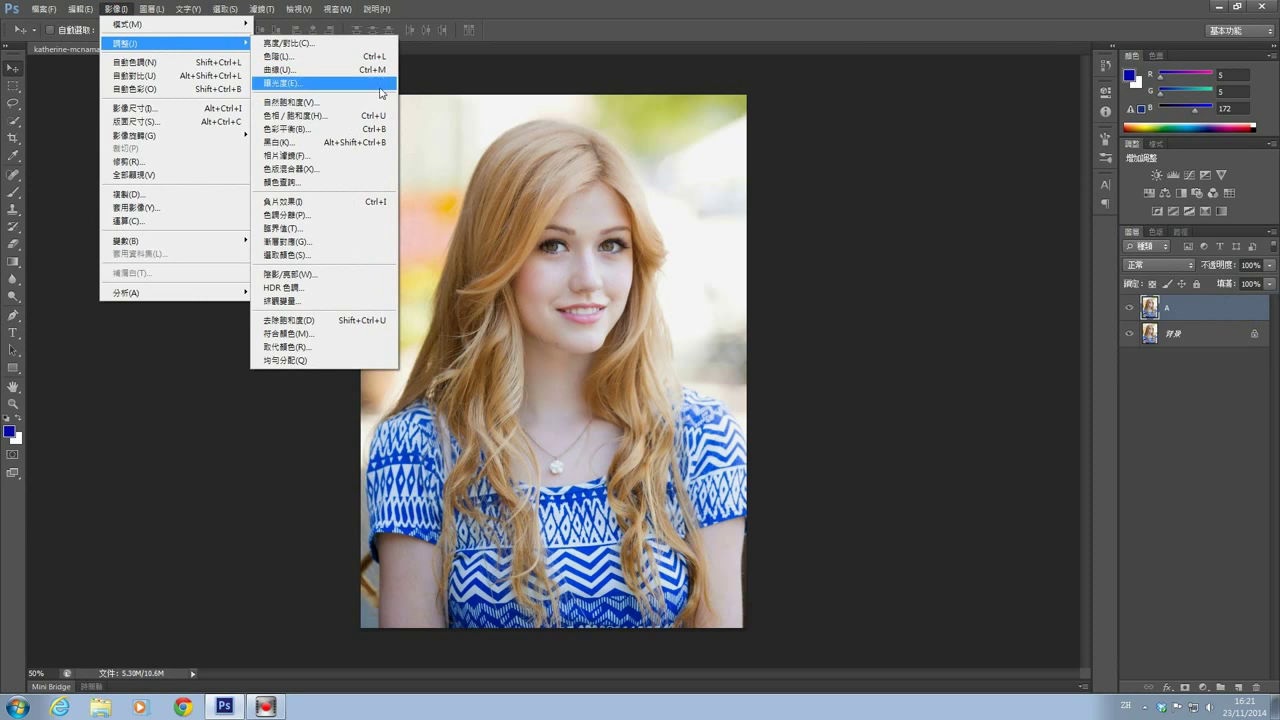
left_click(373, 57)
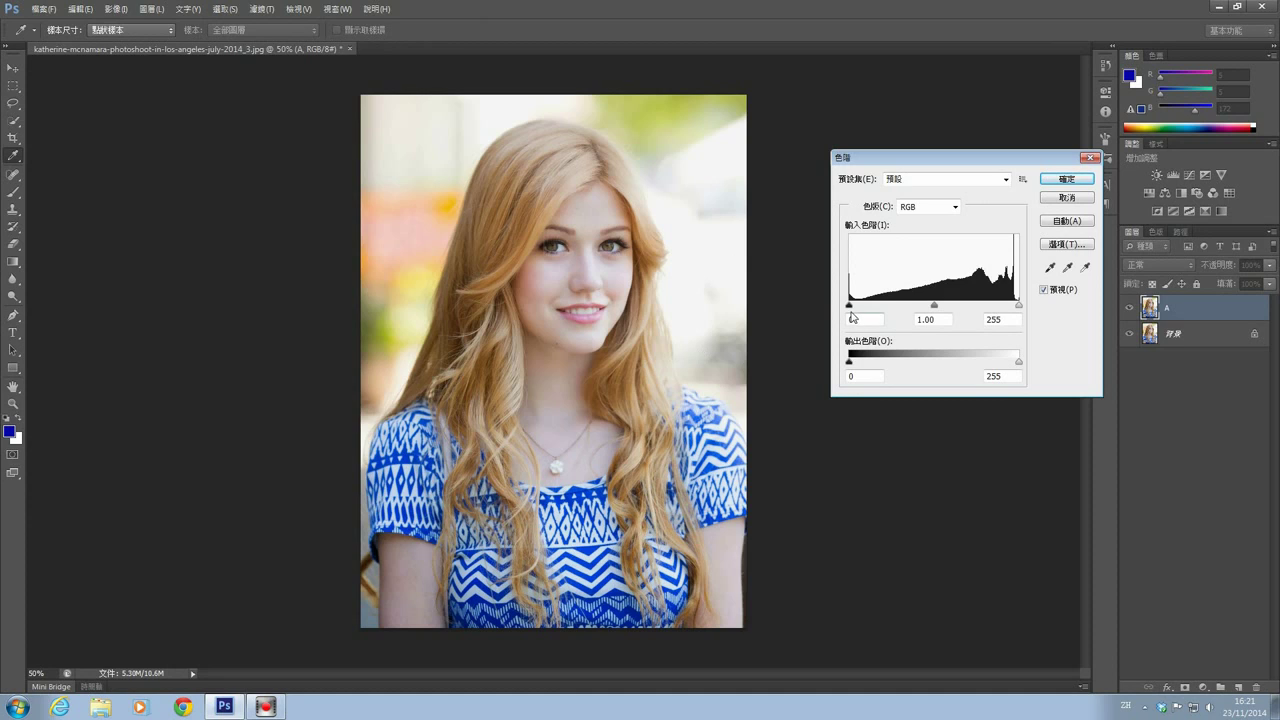
left_click_drag(849, 304, 861, 310)
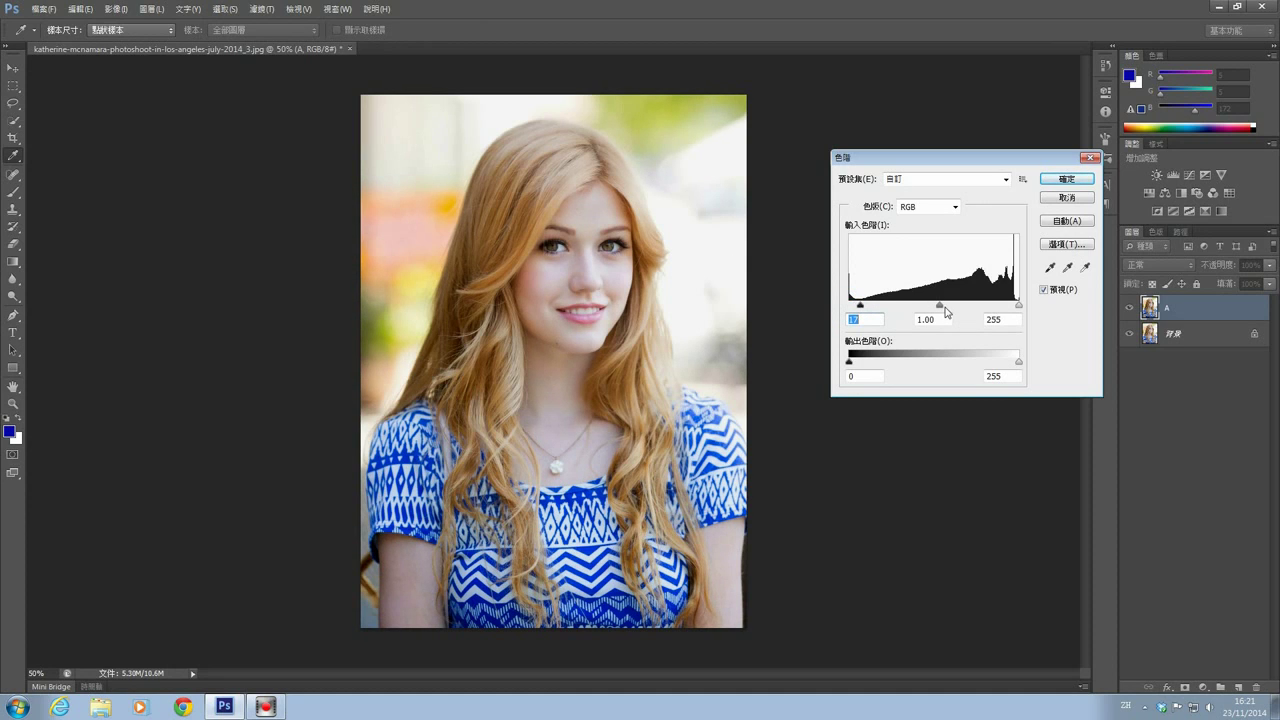
left_click_drag(940, 306, 941, 306)
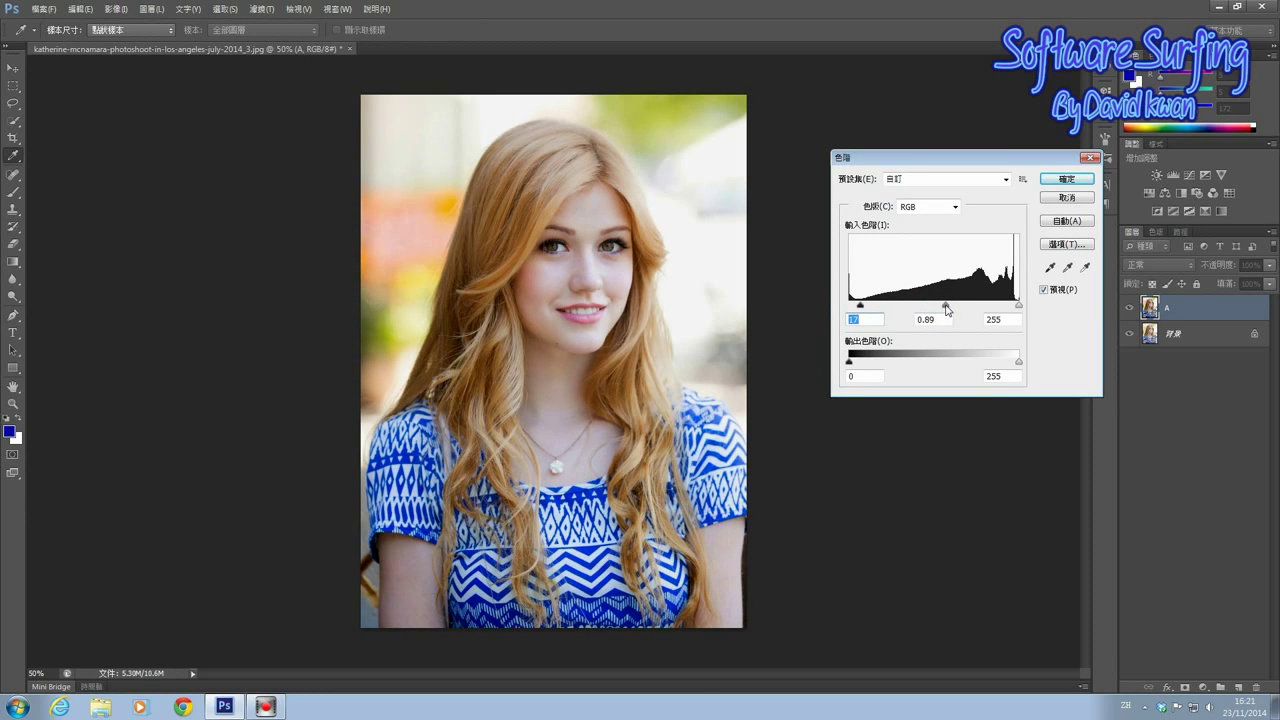
left_click_drag(942, 308, 946, 306)
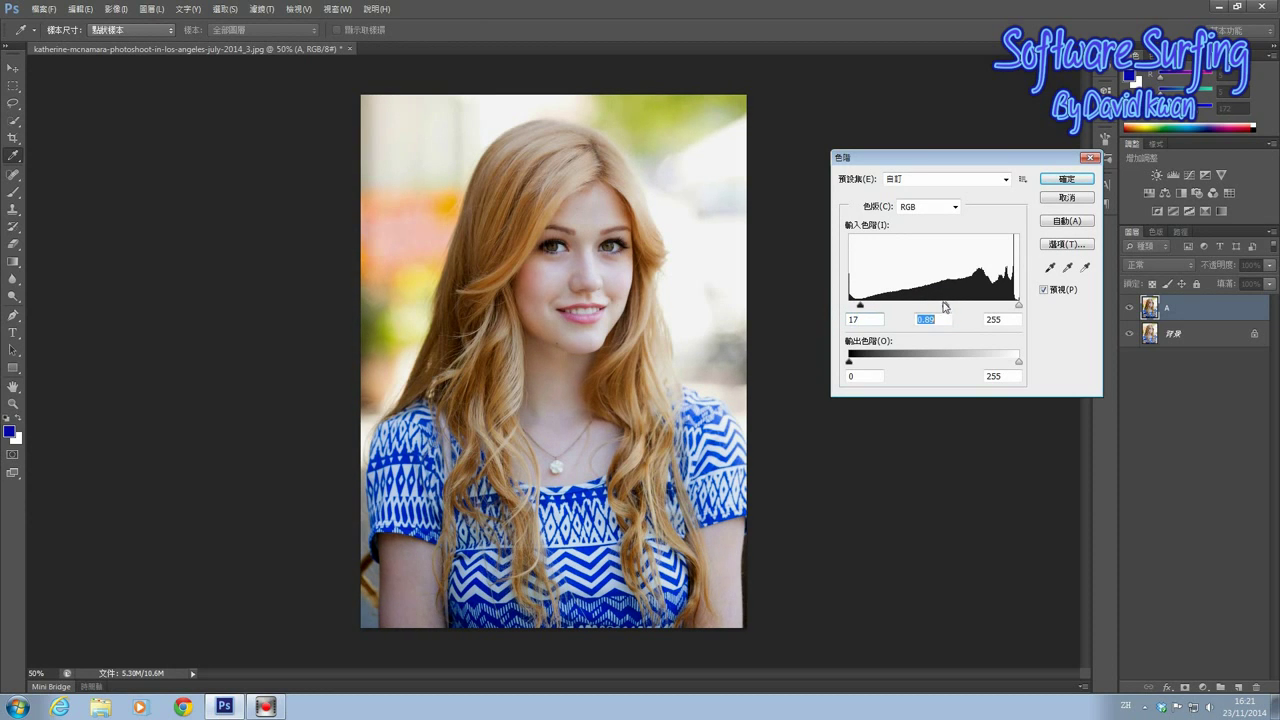
left_click(1066, 179)
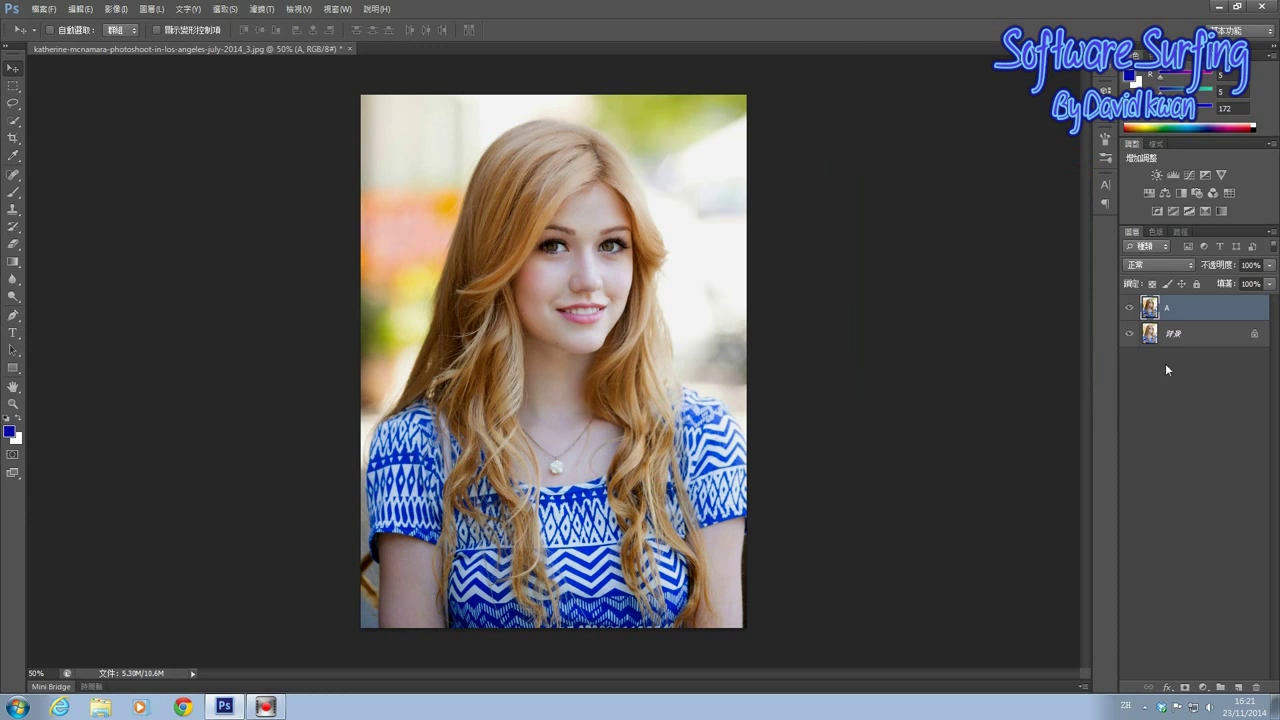
Compare layer A with the original, then duplicate it as a new layer named B
left_click(1131, 308)
left_click(1131, 308)
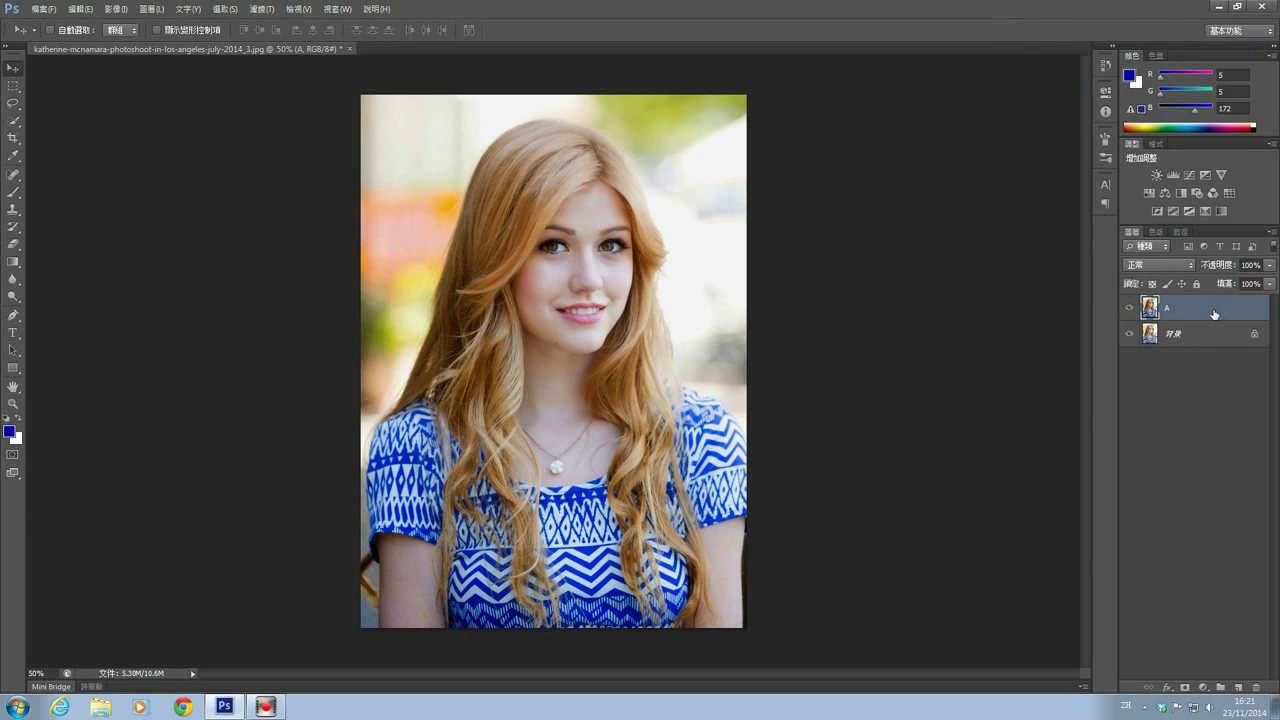
left_click_drag(1213, 315, 1238, 688)
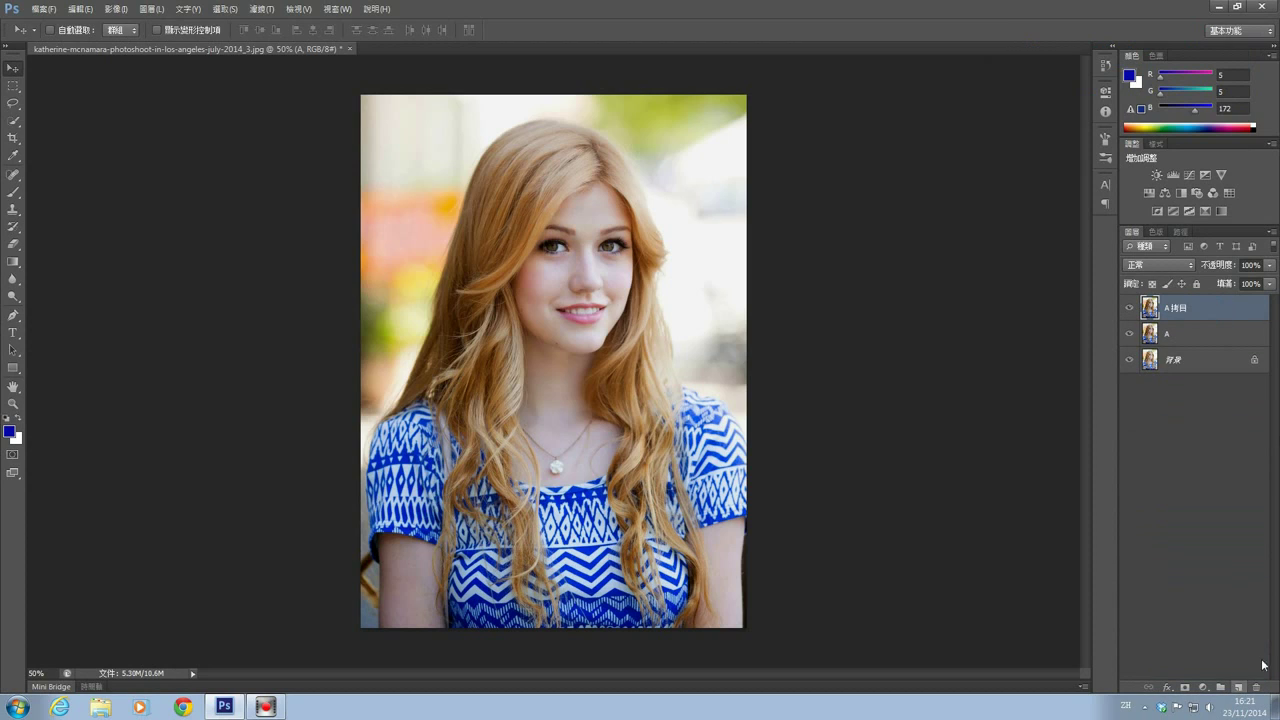
double_click(1175, 307)
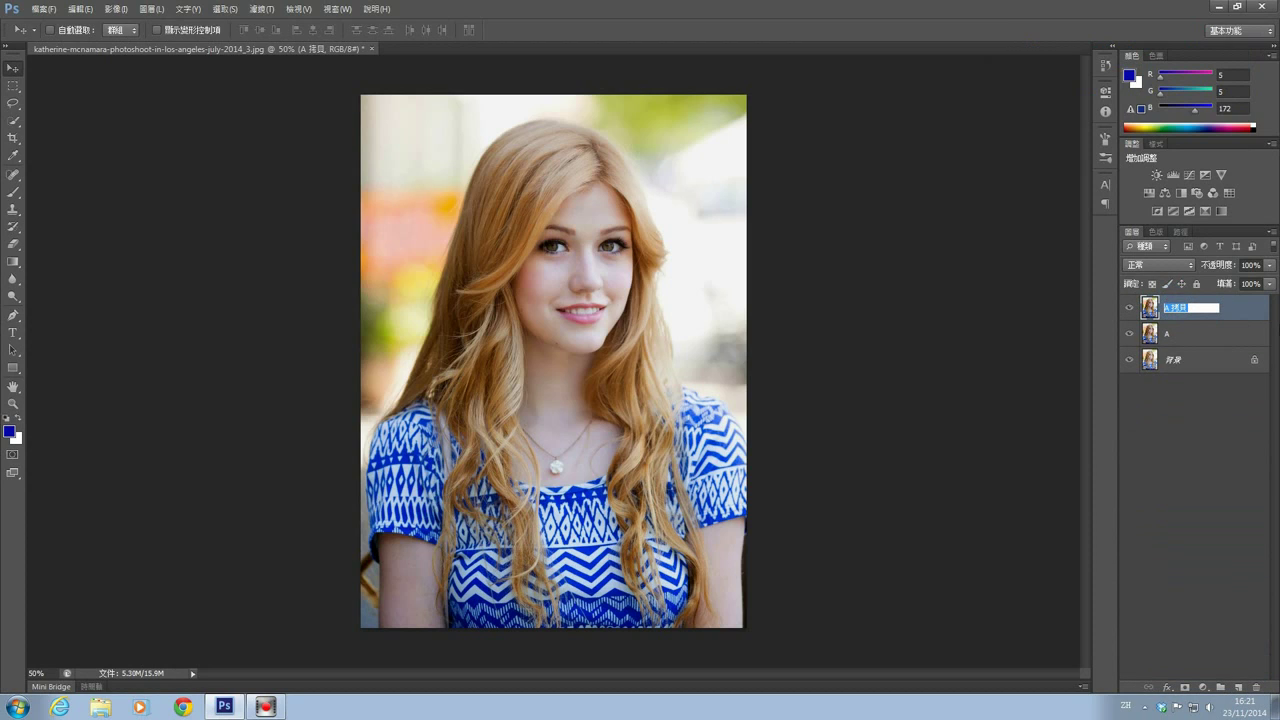
type("B")
left_click(1217, 434)
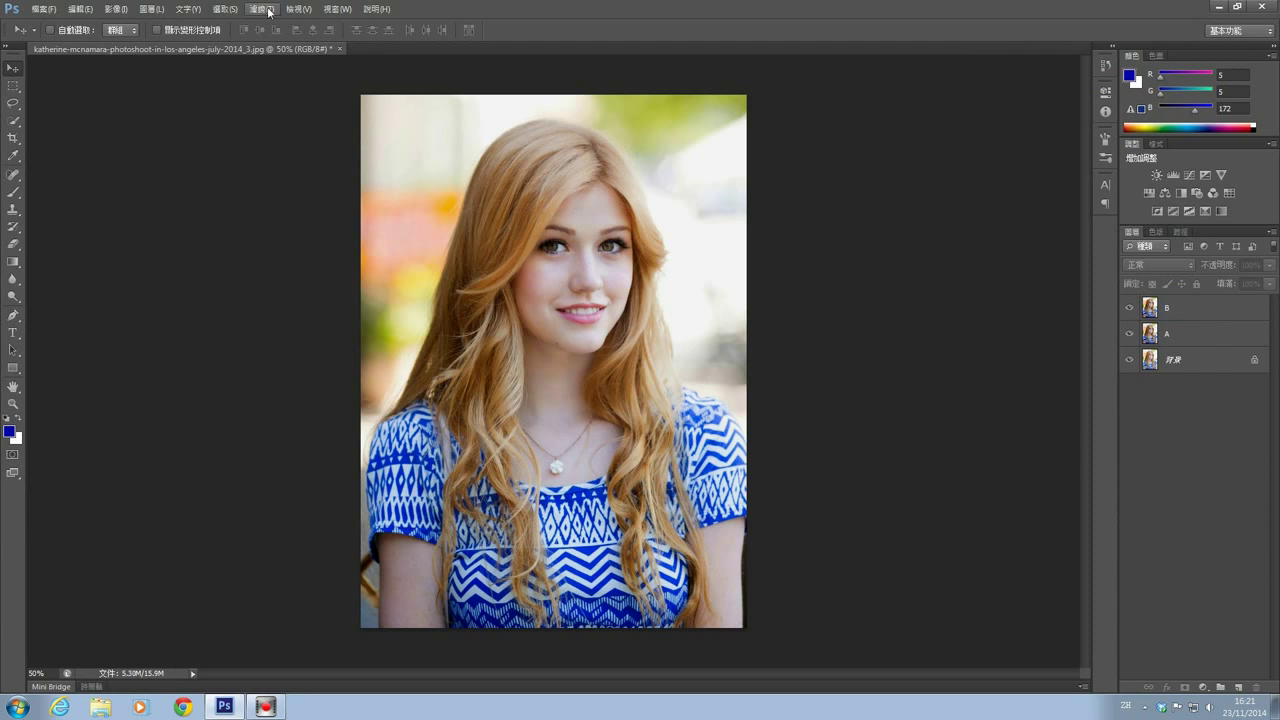
Apply Smart Blur to layer B with radius 10.1, threshold 20.6 and High quality
left_click(1204, 307)
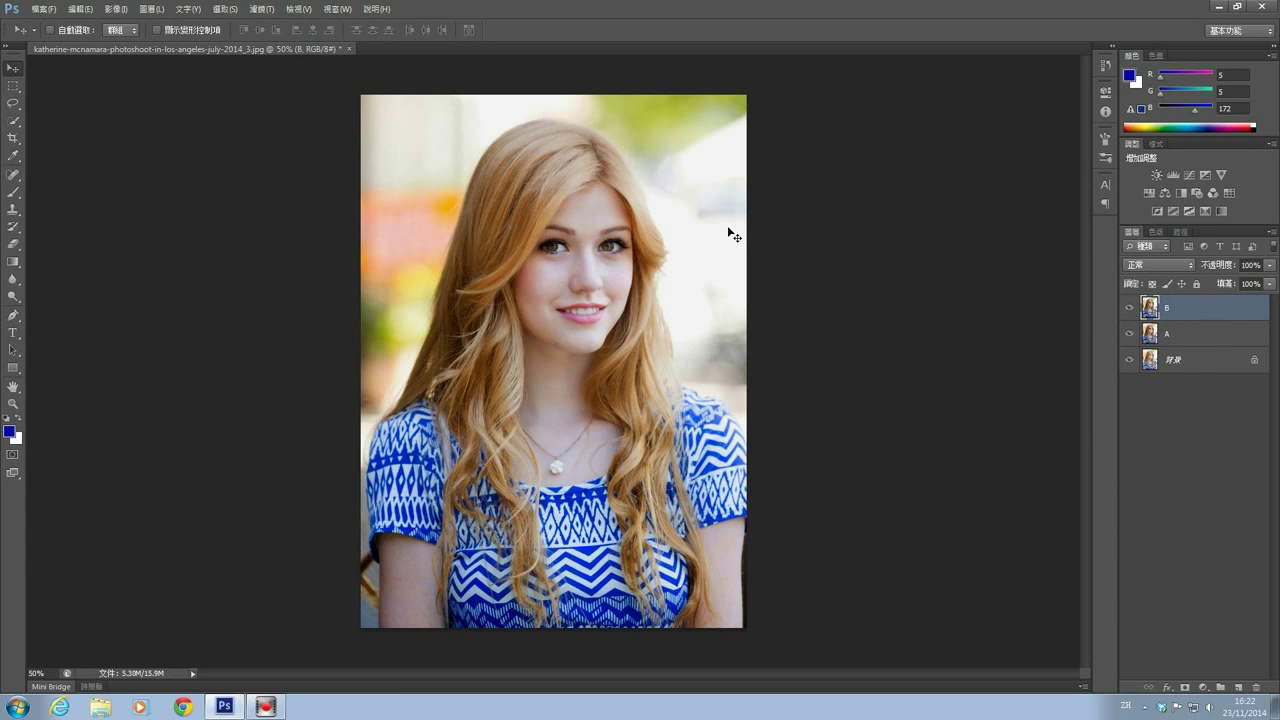
left_click(262, 9)
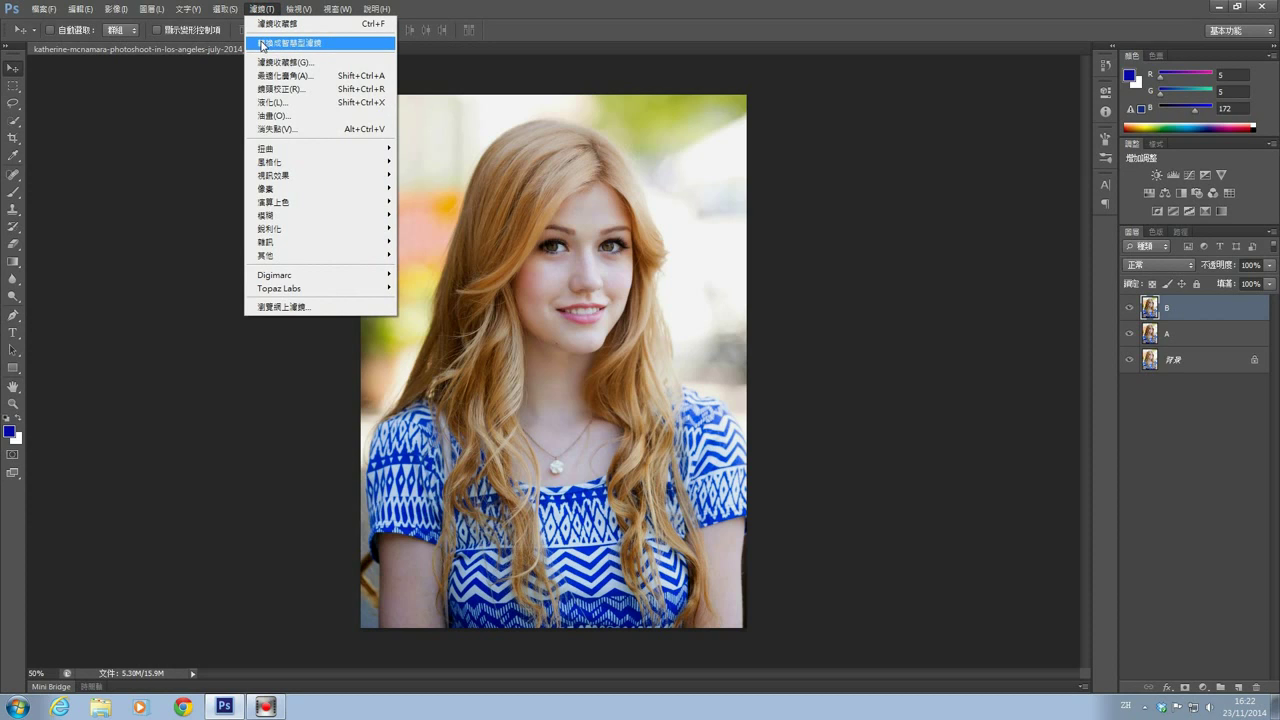
mouse_move(270, 215)
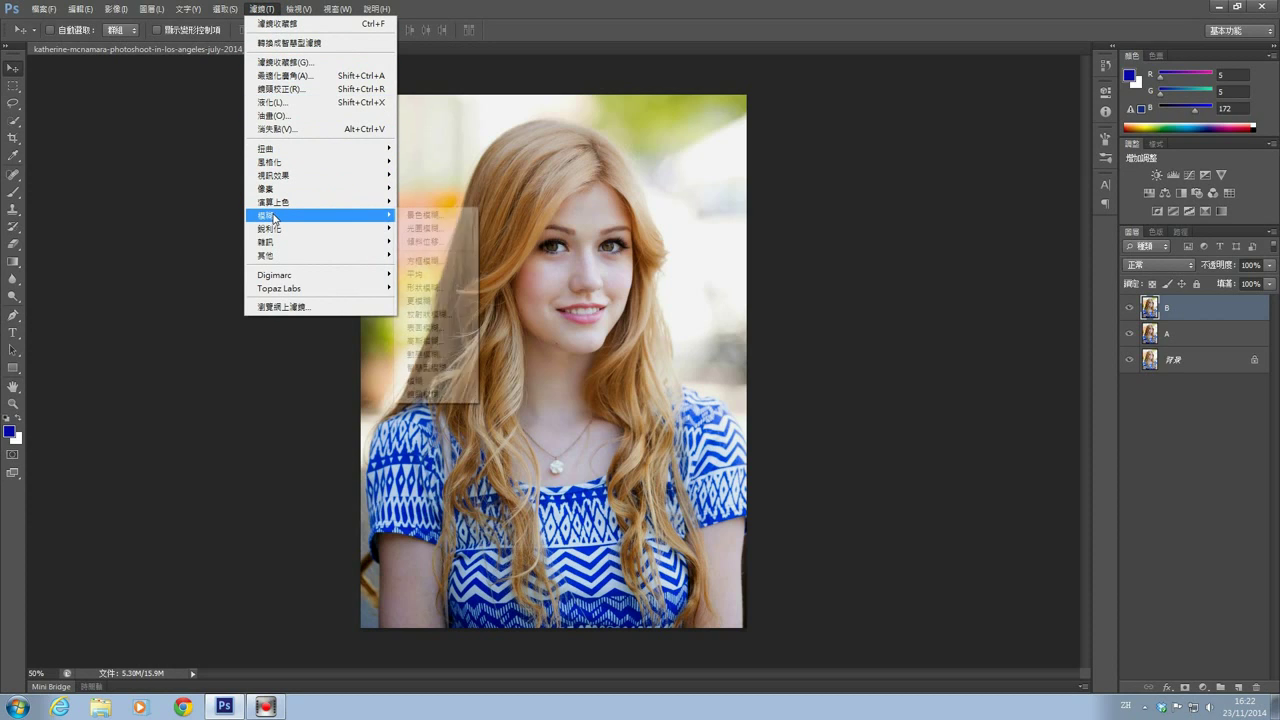
left_click(425, 367)
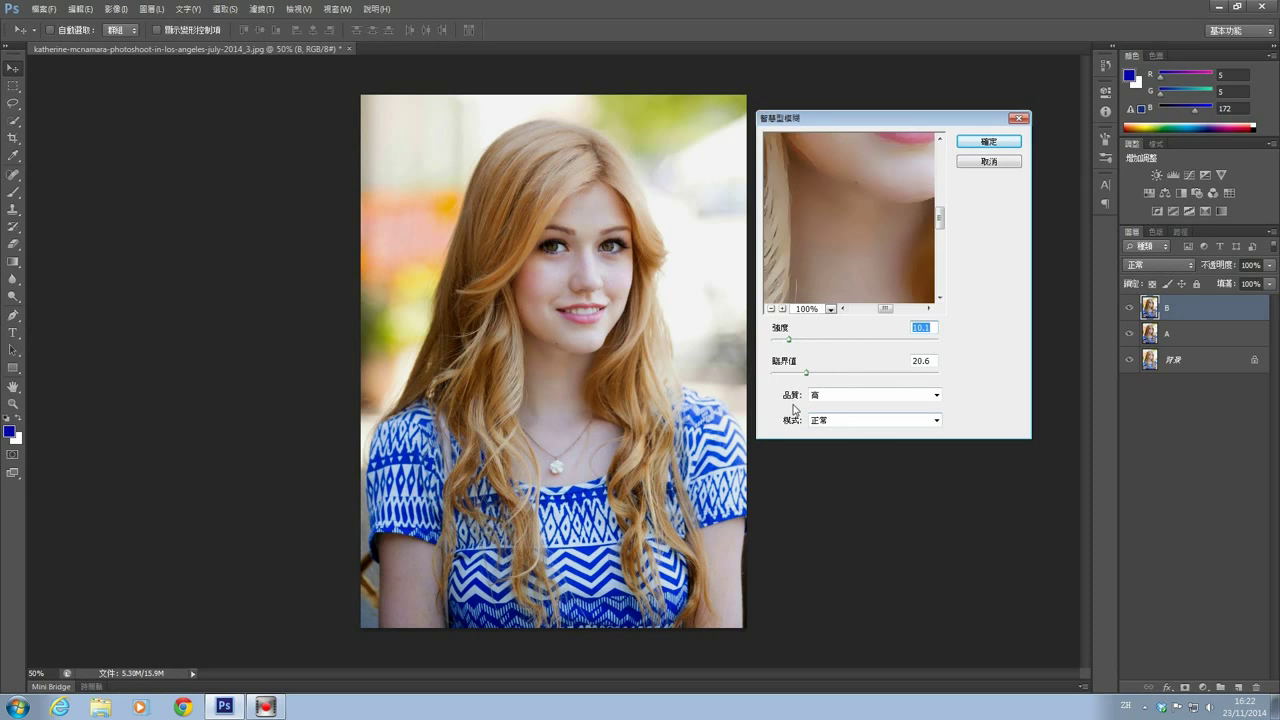
left_click(990, 143)
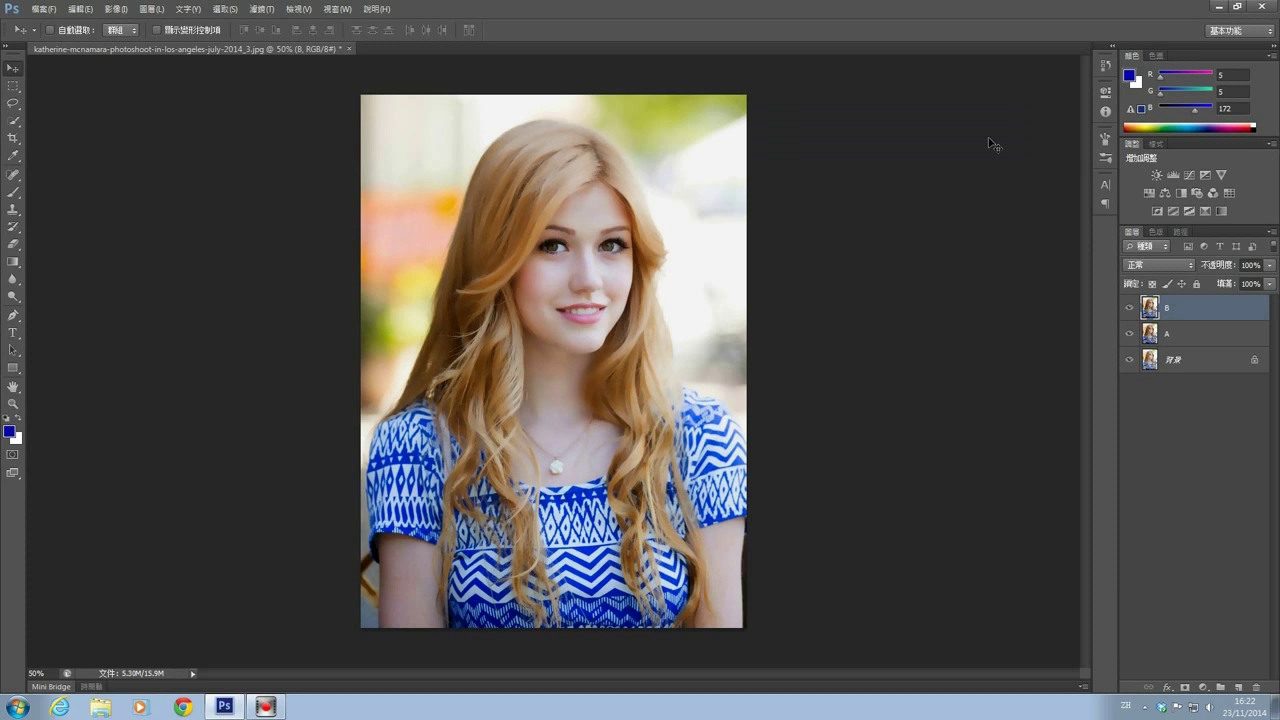
Zoom in and pan to inspect the blurred detail, then zoom back out
key("ctrl+plus")
key("ctrl+plus")
key("ctrl+plus")
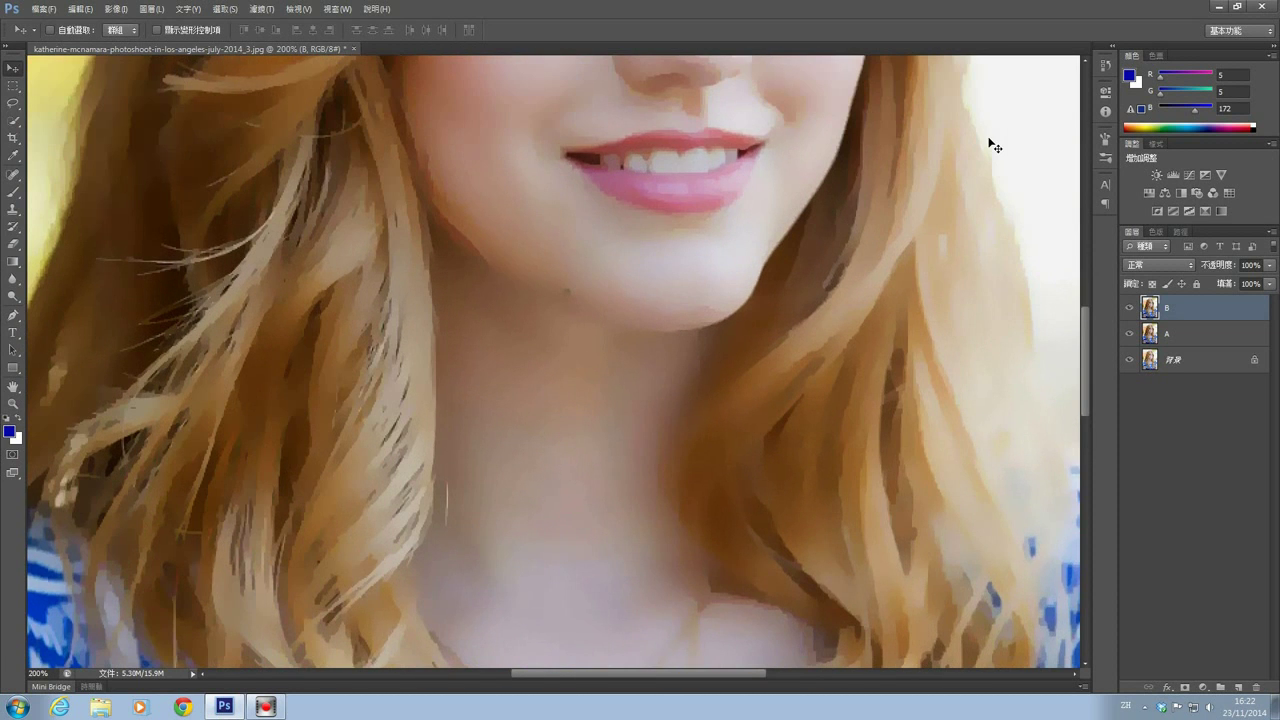
left_click_drag(1085, 322, 1116, 232)
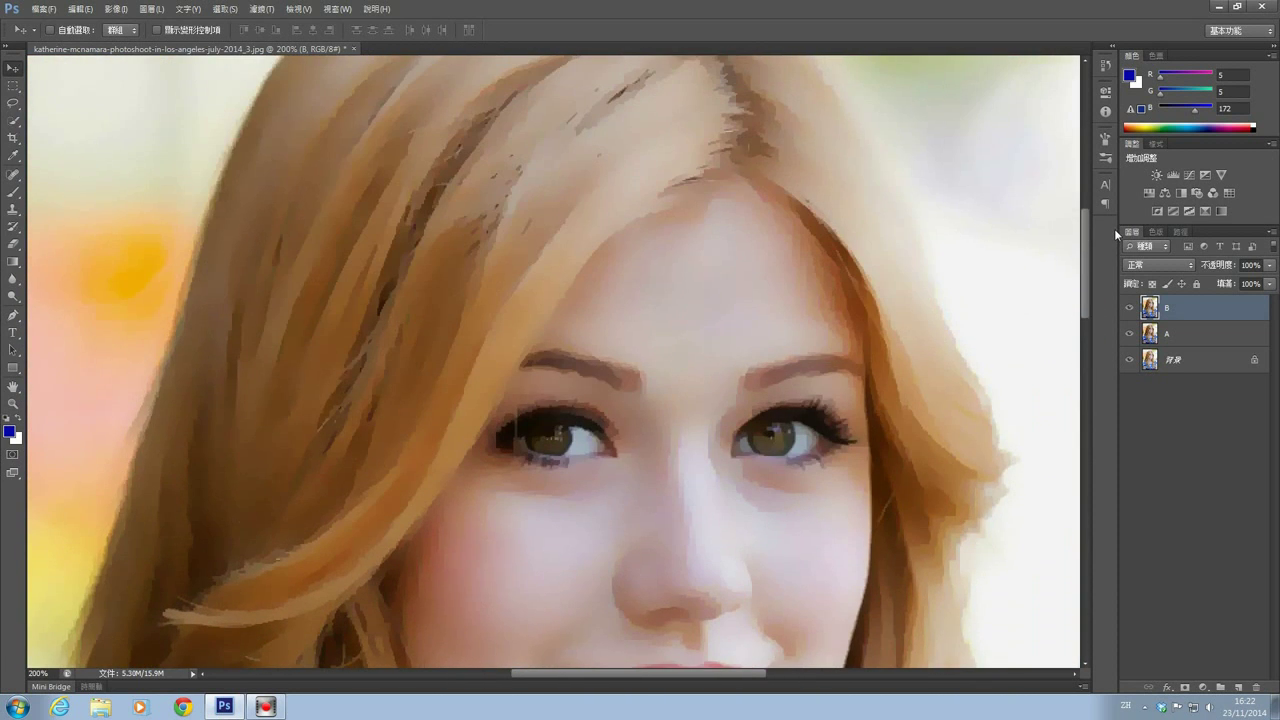
key("ctrl+minus")
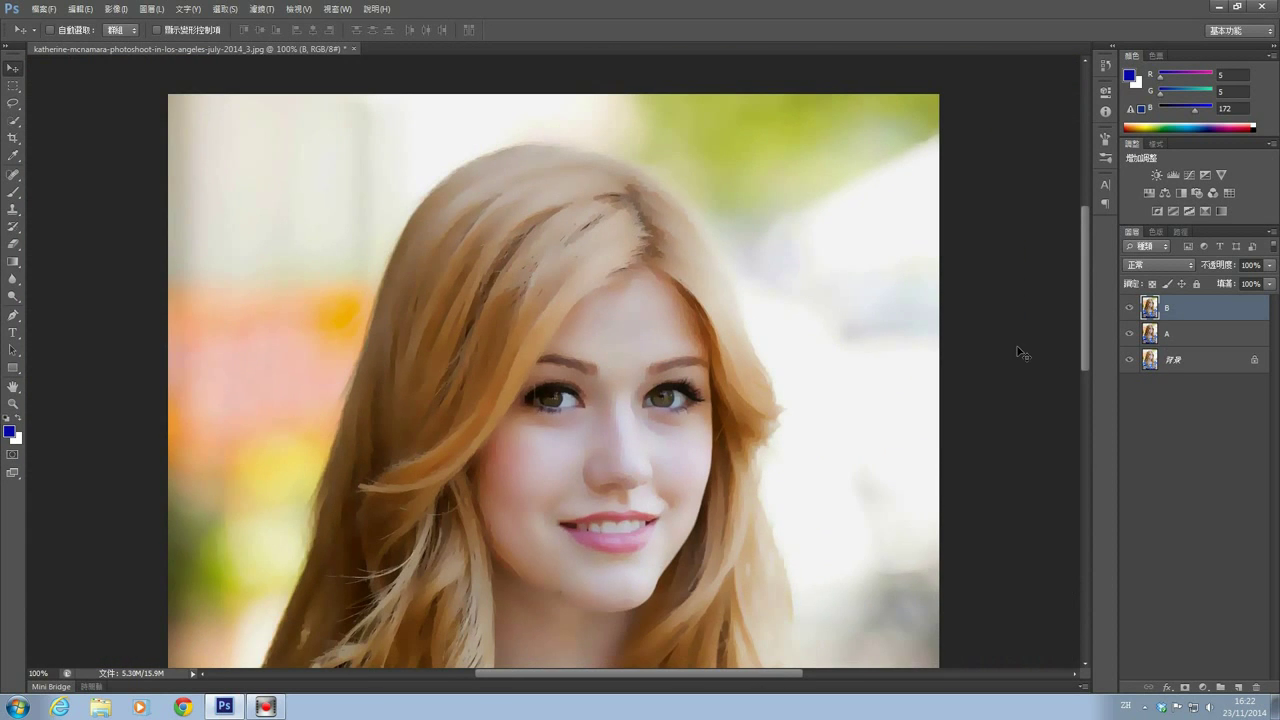
key("ctrl+minus")
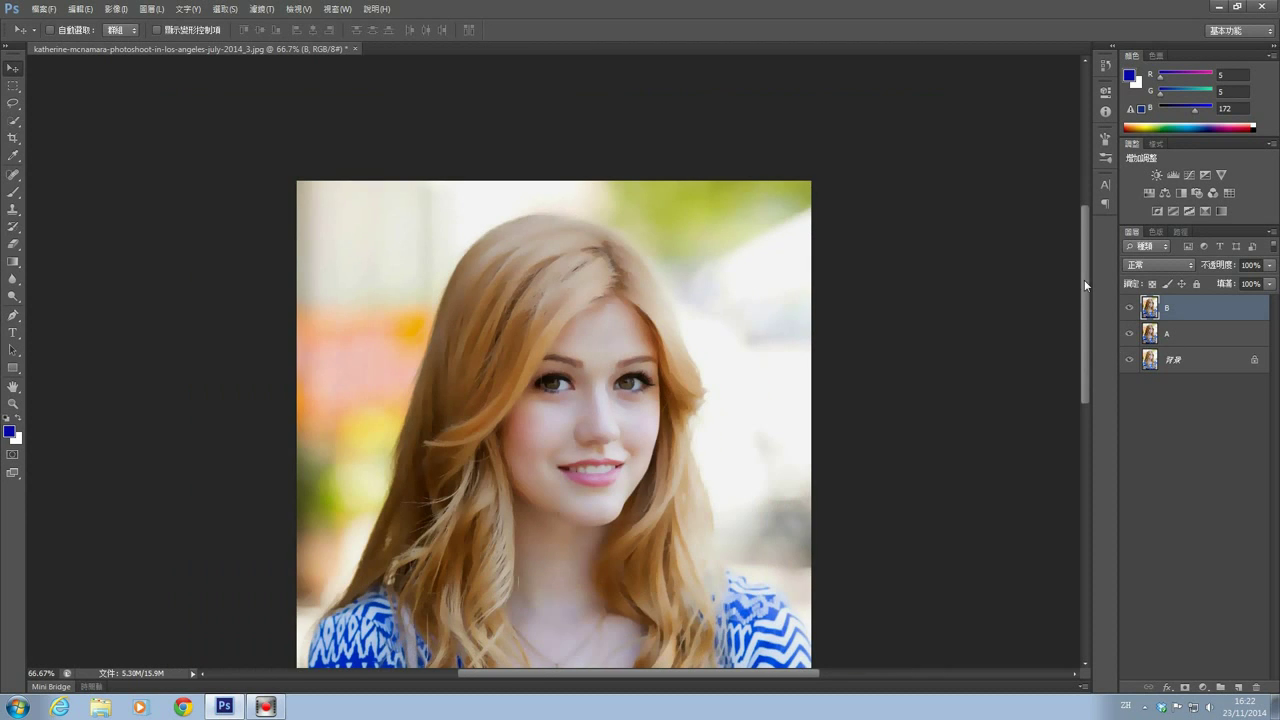
left_click_drag(1086, 285, 1092, 344)
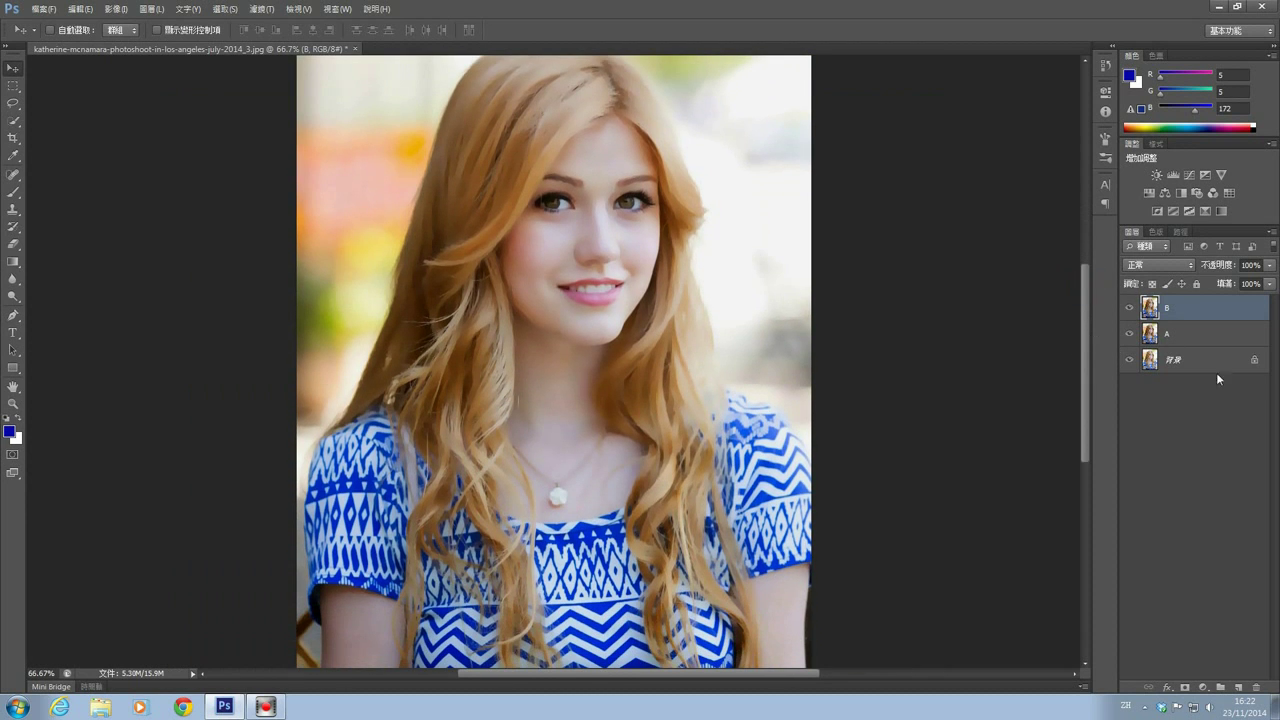
Duplicate layer A as a layer named C and move it above layer B
left_click(1201, 331)
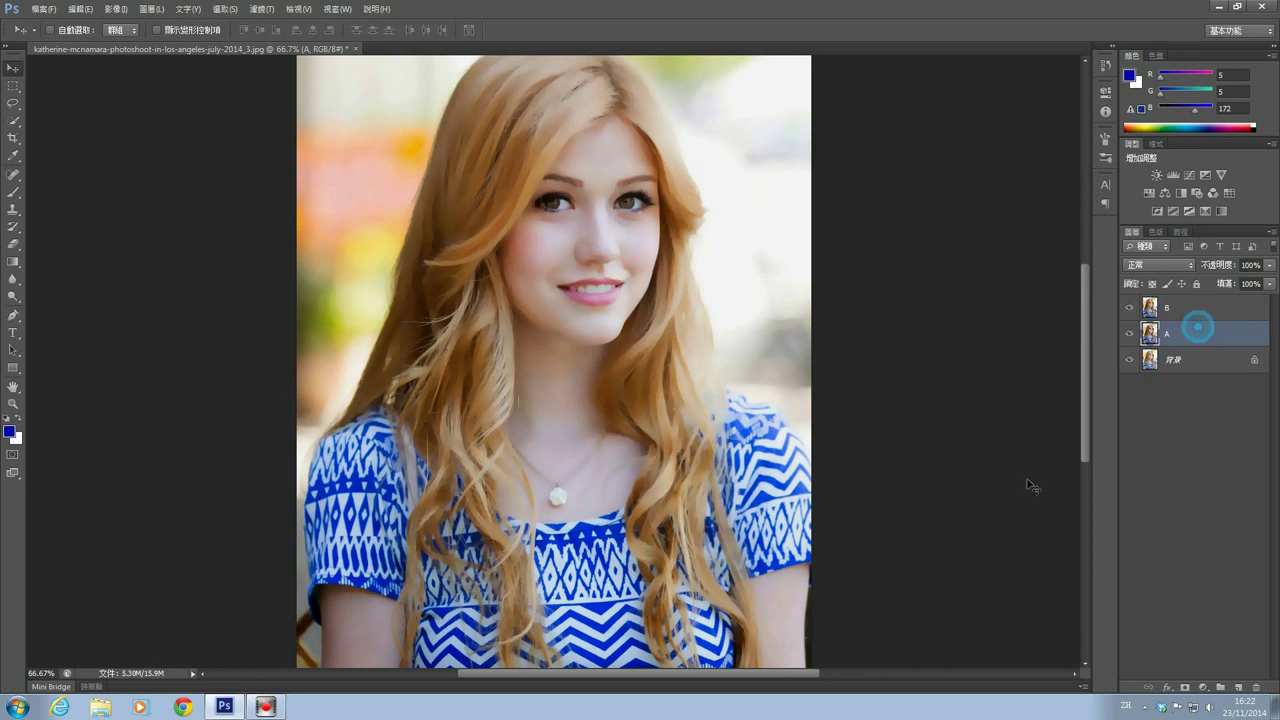
left_click_drag(1217, 341, 1239, 687)
double_click(1175, 333)
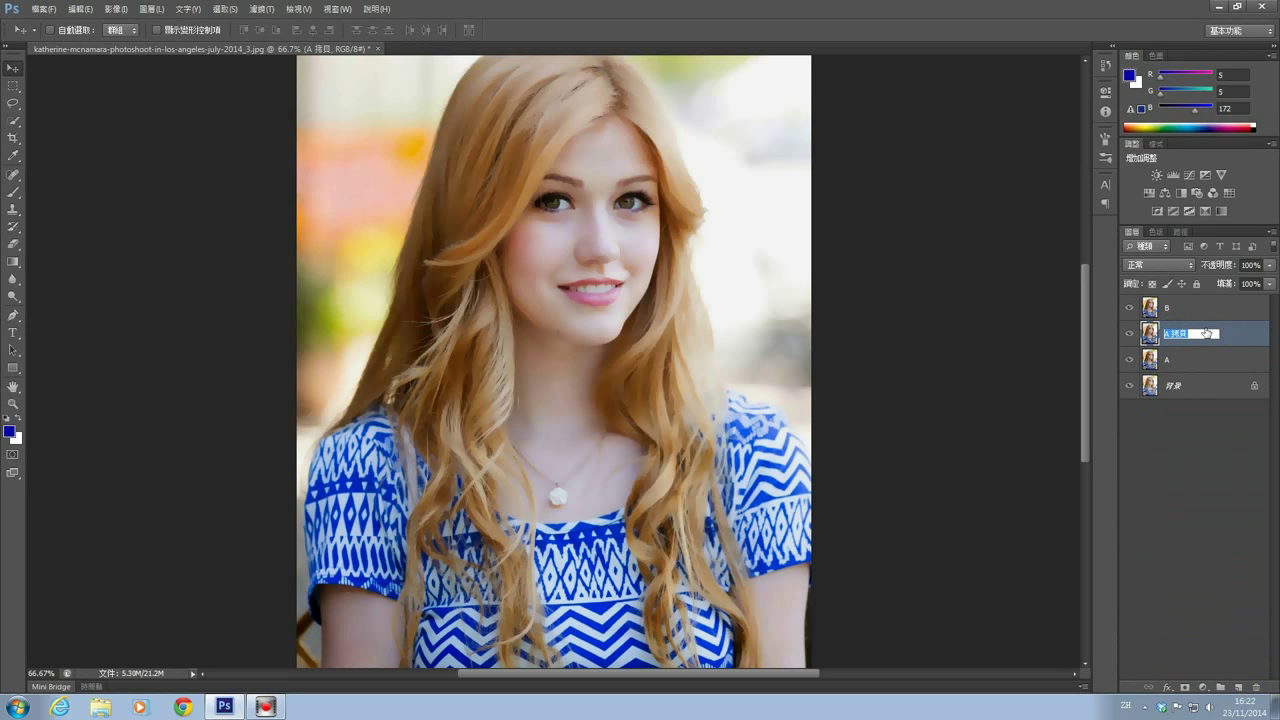
type("C")
left_click(1196, 490)
left_click(1163, 341)
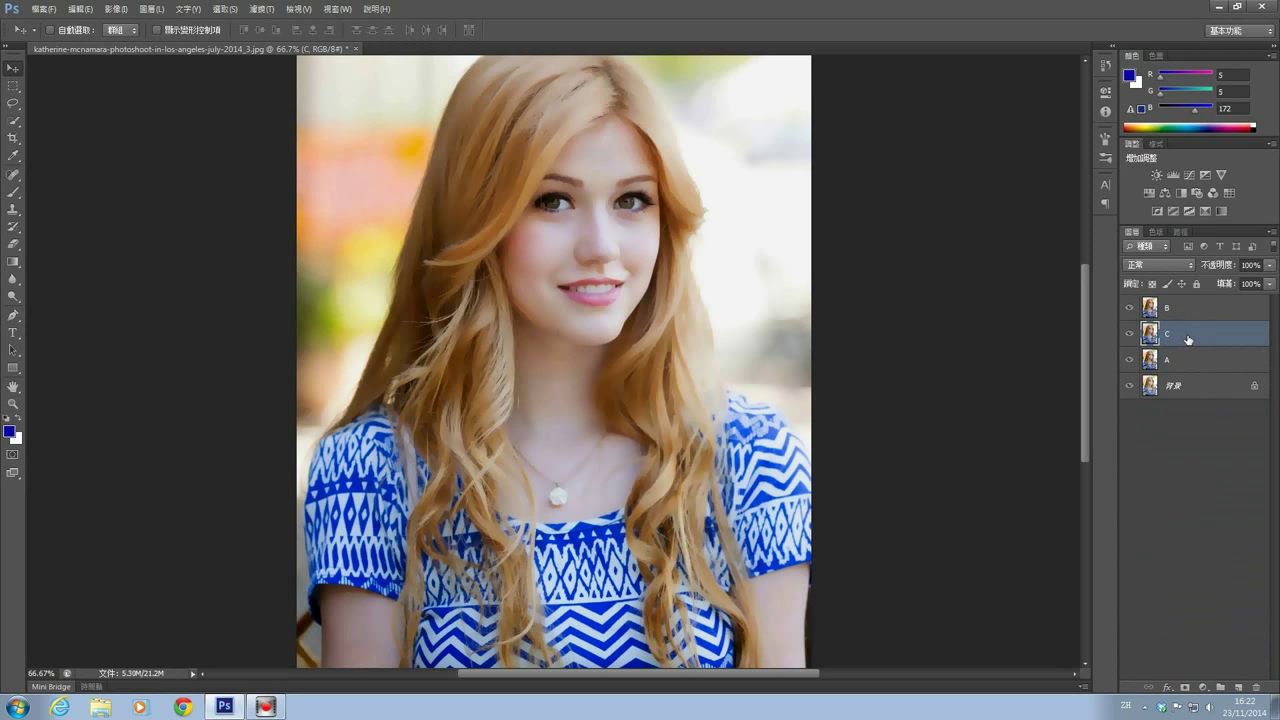
mouse_move(1188, 339)
left_mouse_down()
mouse_move(1196, 303)
mouse_move(1170, 308)
left_mouse_up()
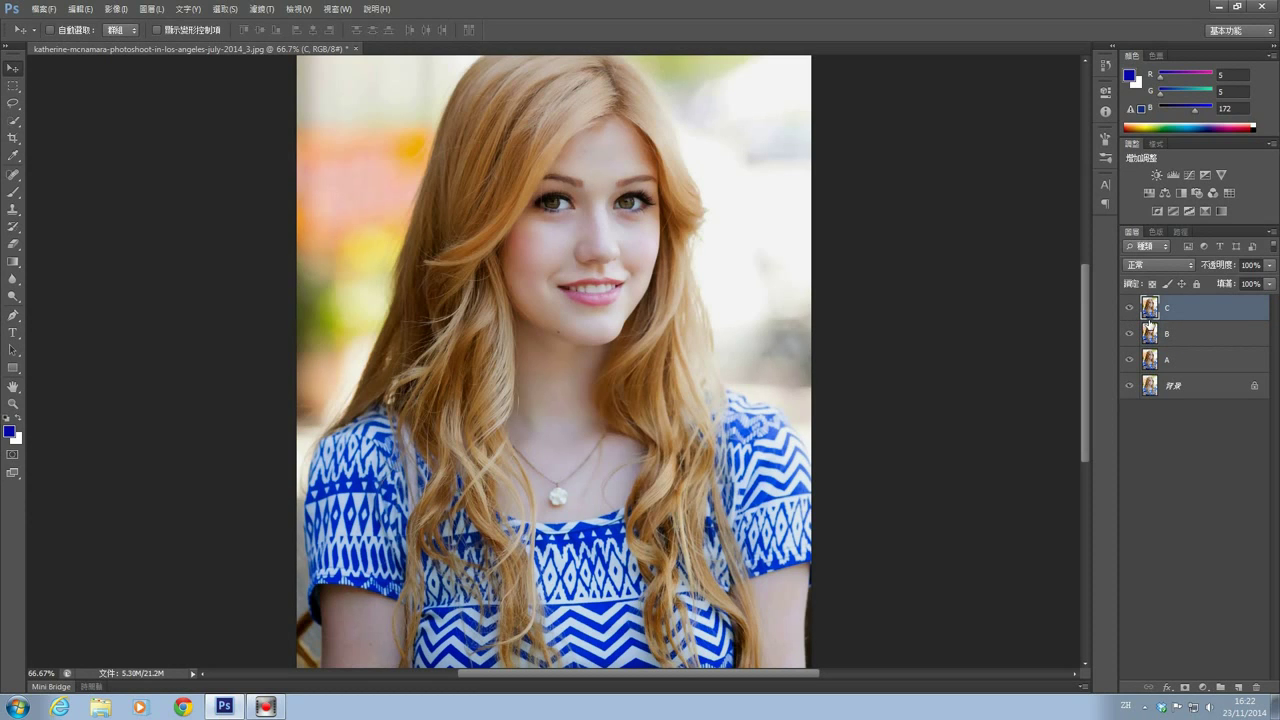
Apply the Glowing Edges filter from the Filter Gallery to layer C
left_click(263, 12)
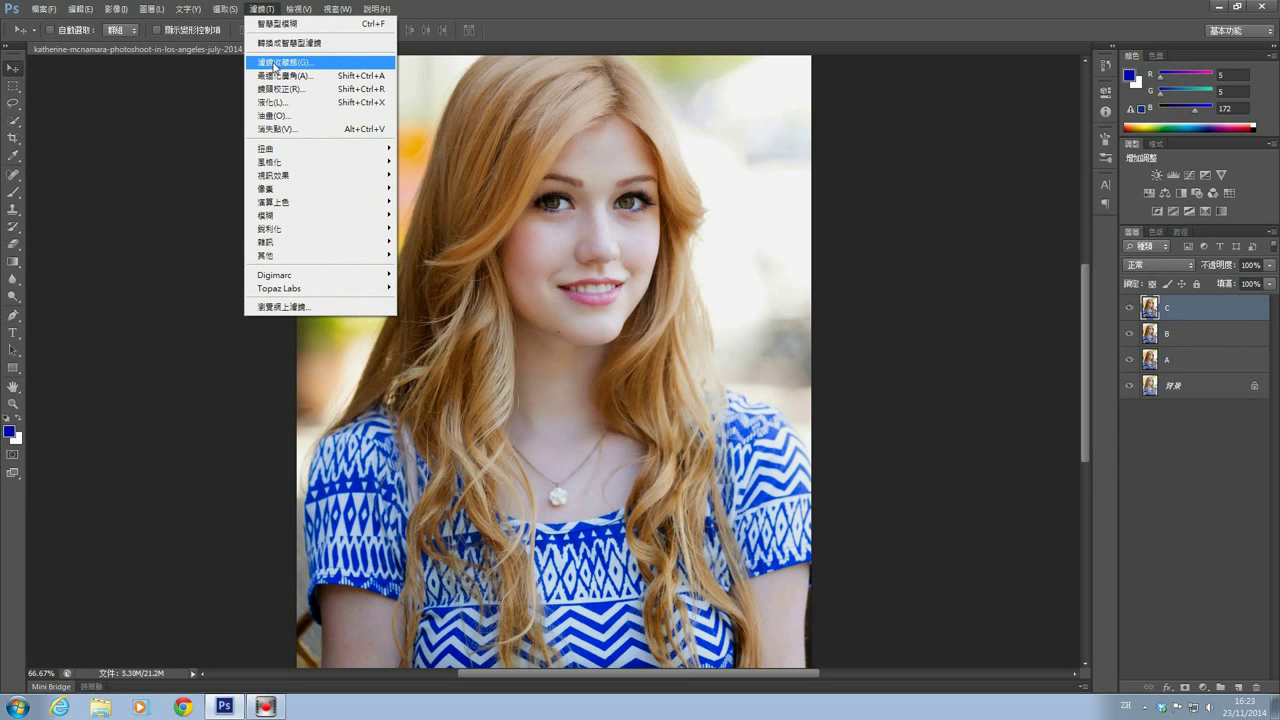
left_click(299, 64)
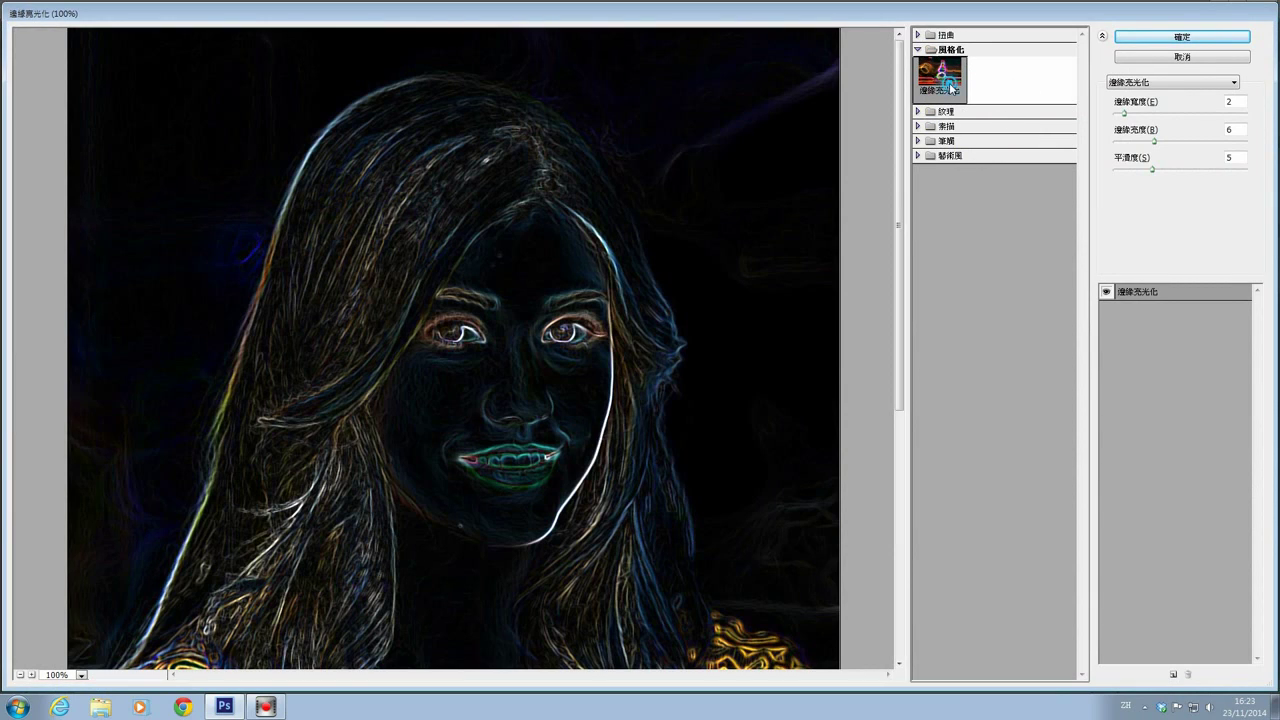
left_click(1235, 42)
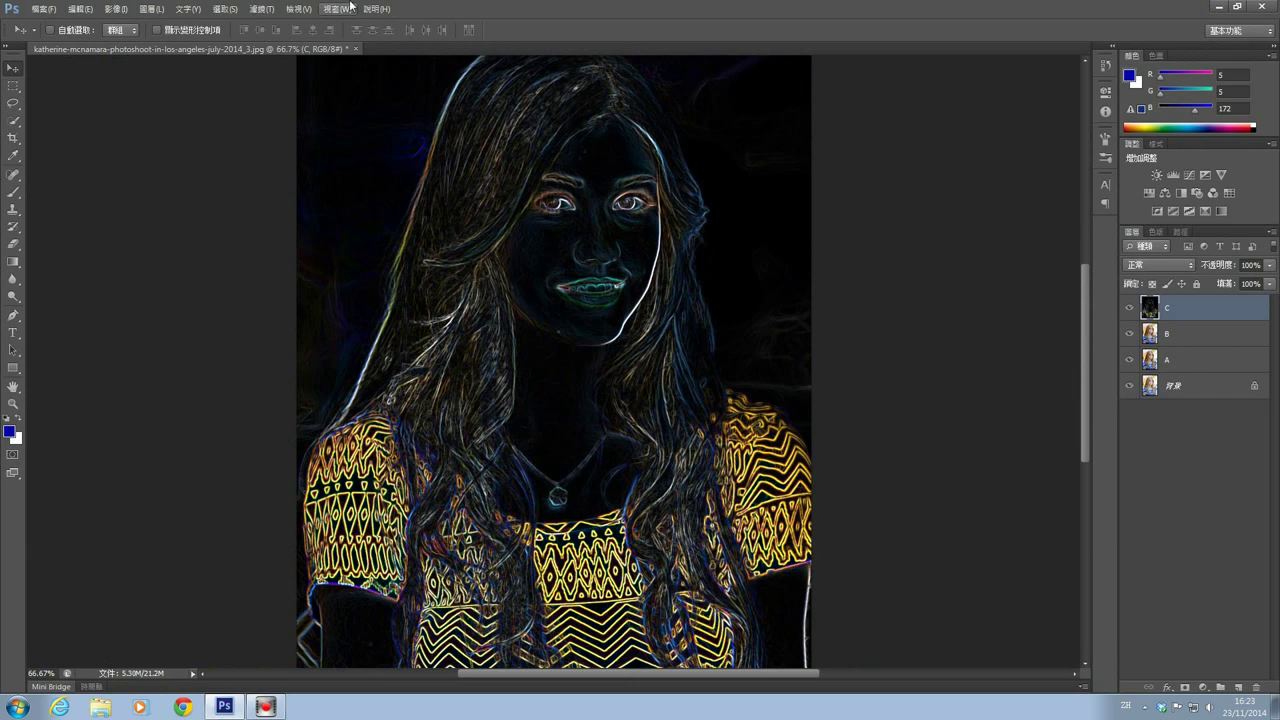
Invert and desaturate layer C and set its blend mode to Multiply
left_click(116, 9)
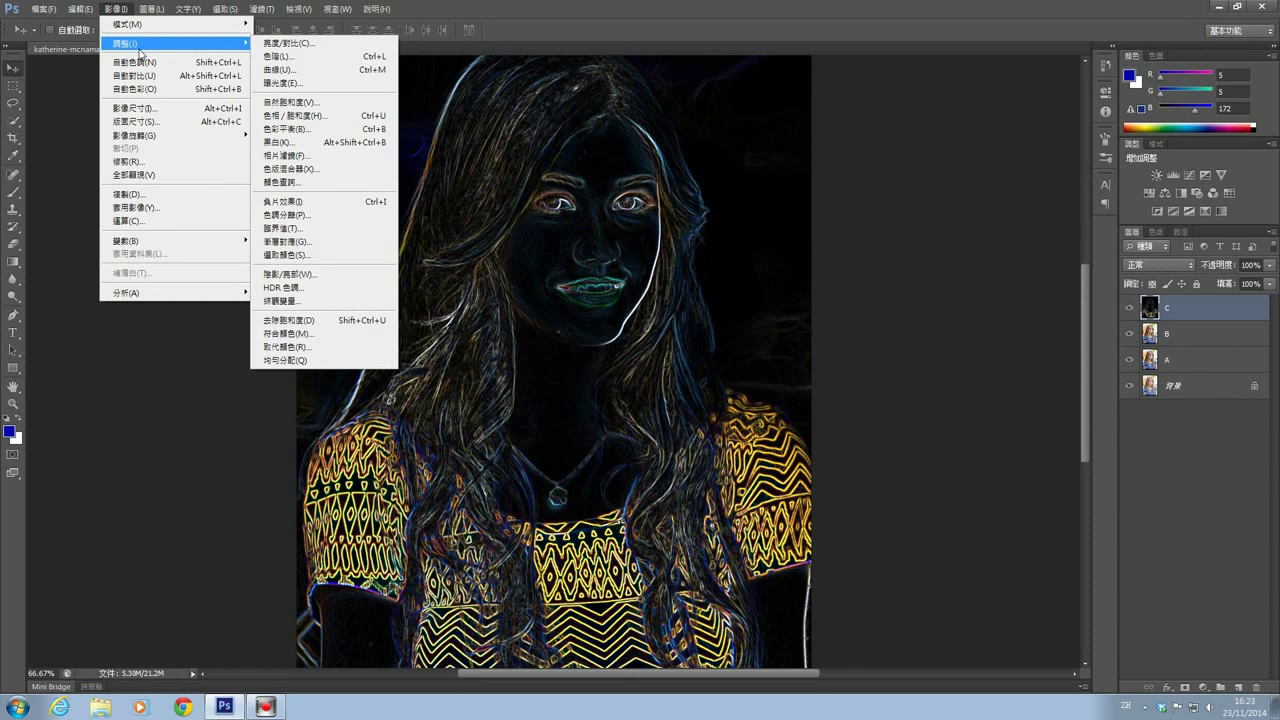
mouse_move(175, 43)
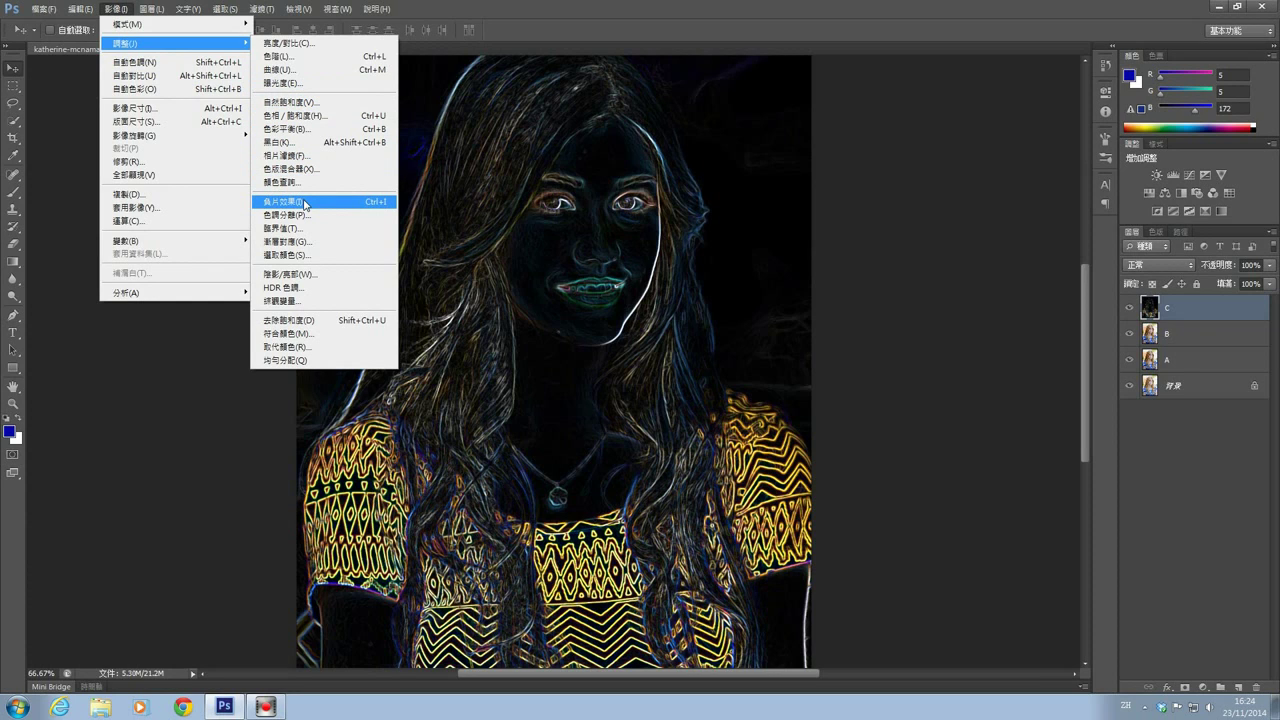
left_click(305, 204)
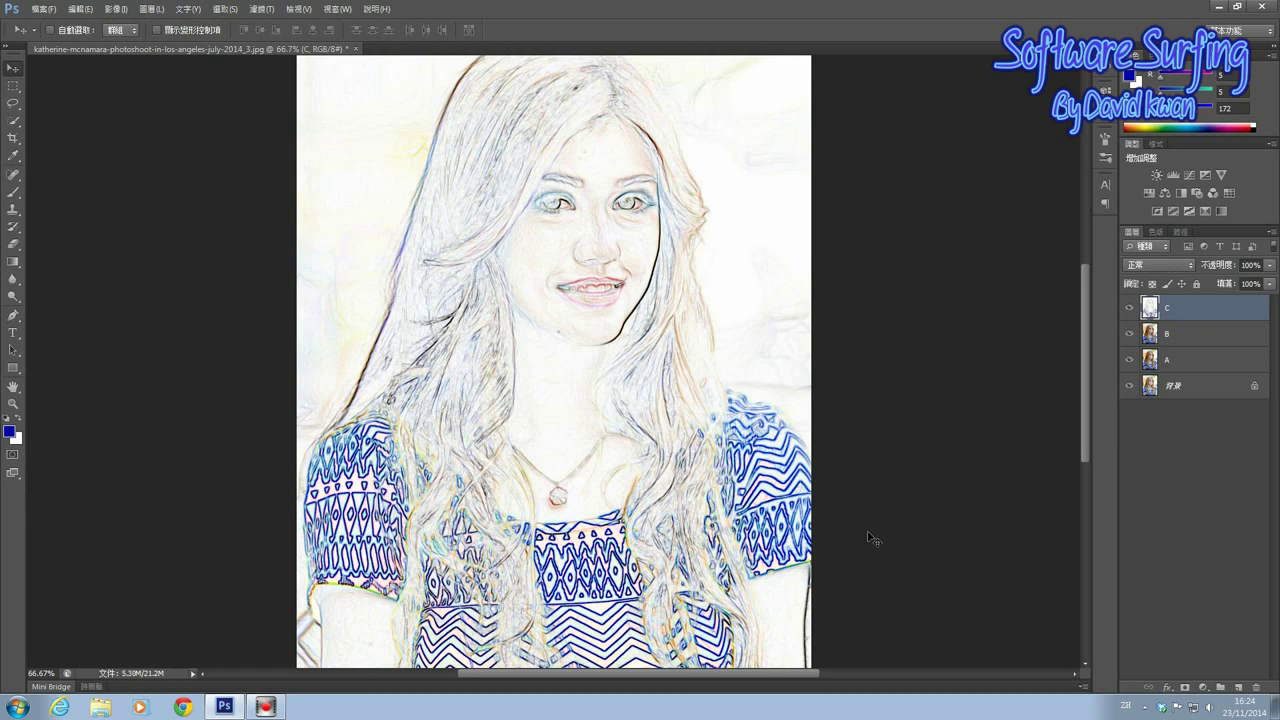
left_click(115, 9)
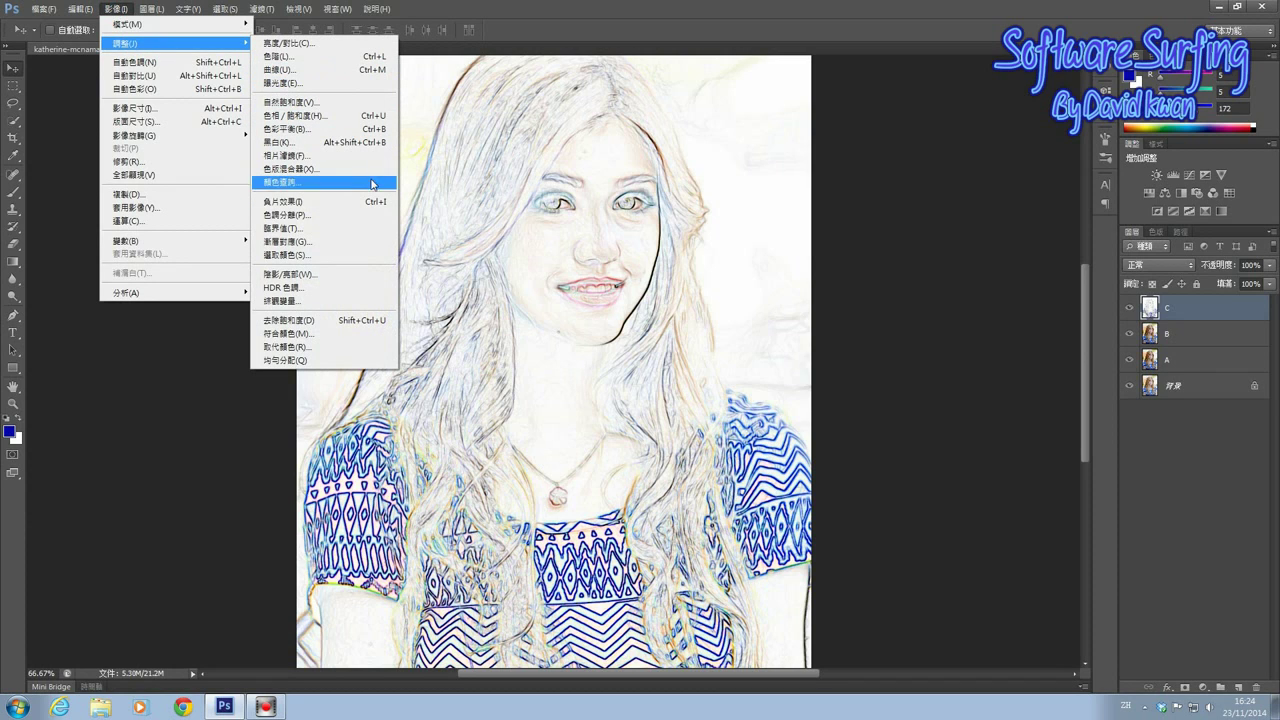
left_click(340, 327)
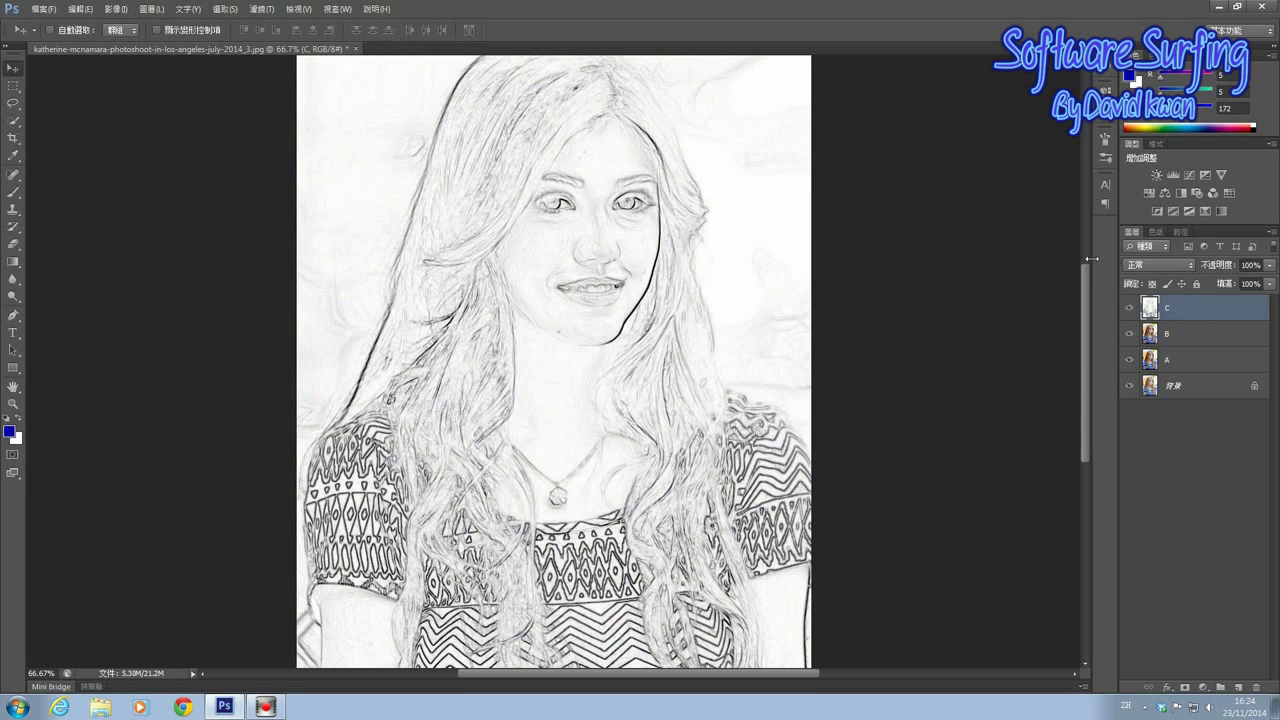
left_click(1188, 267)
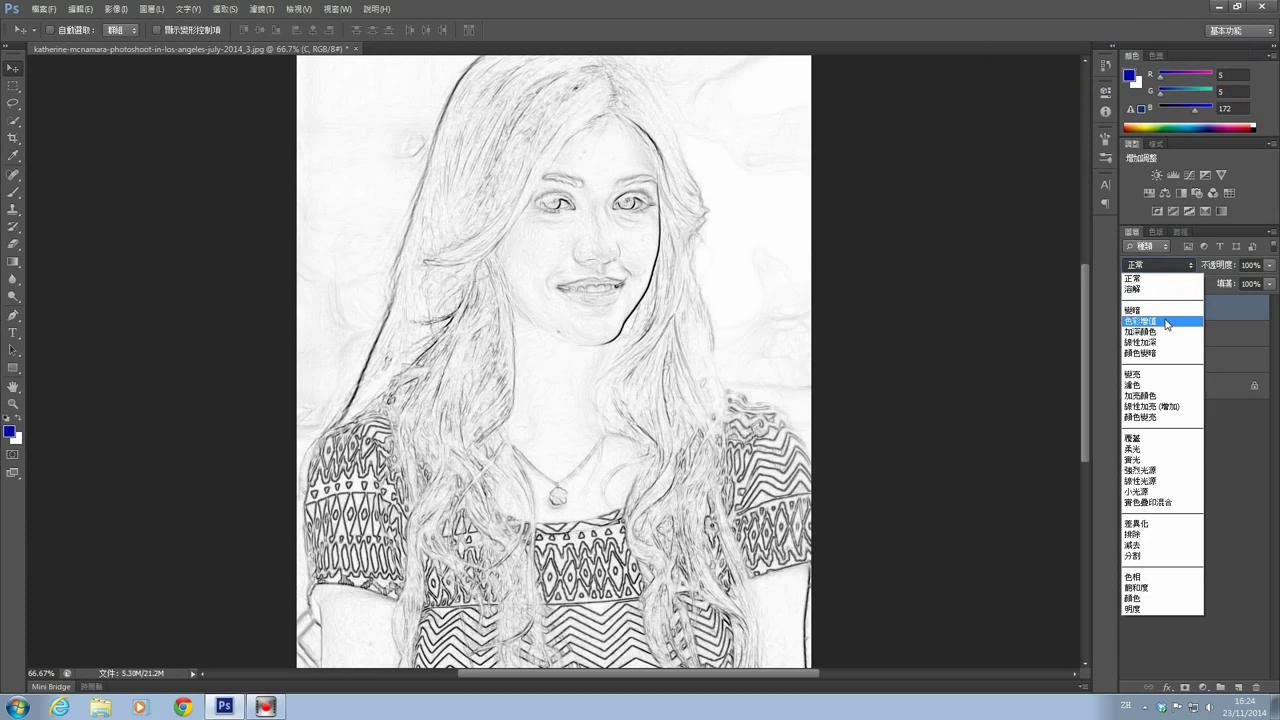
left_click(1166, 322)
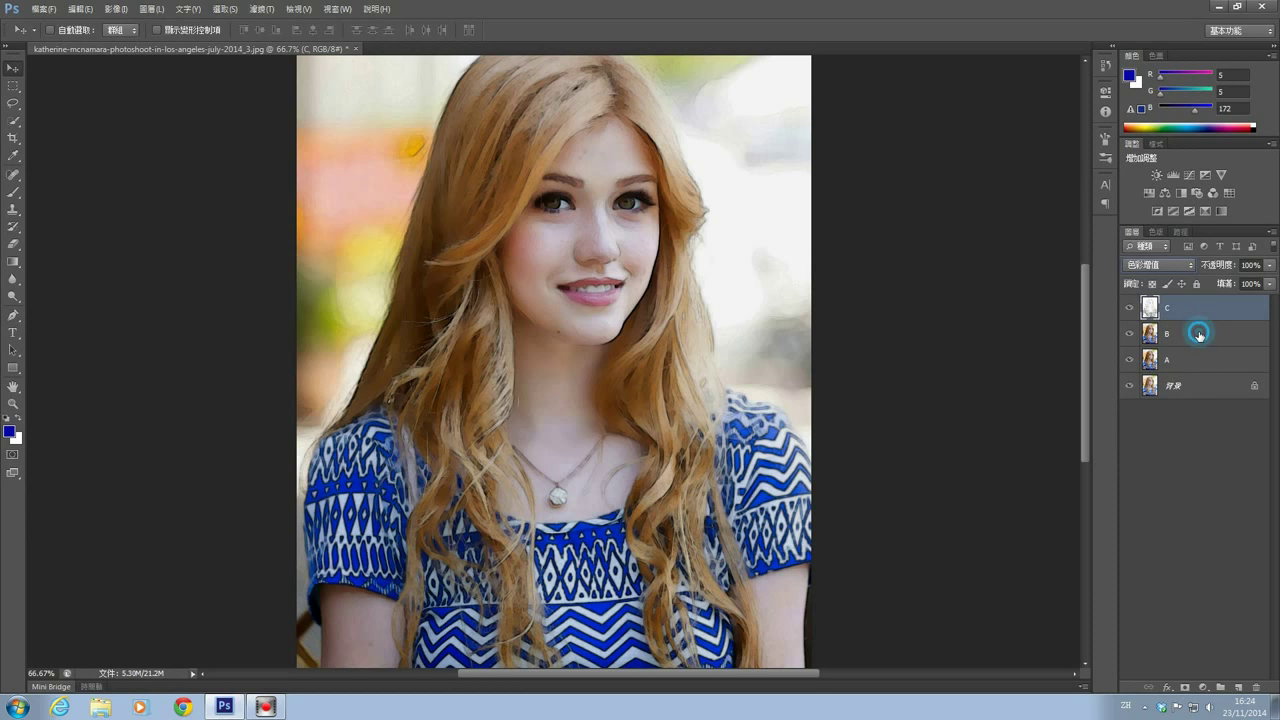
left_click(1196, 336)
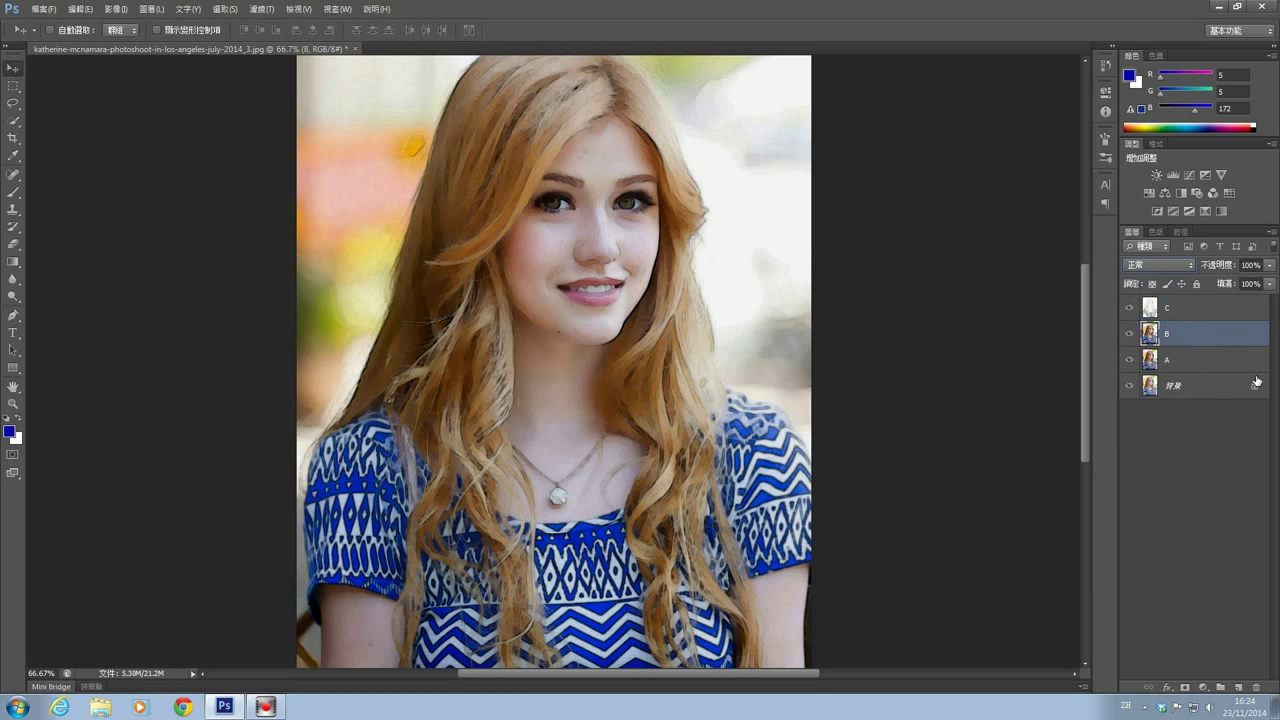
Invert layer B, set its blend mode to Color Dodge, and zoom out to 50%
left_click(116, 10)
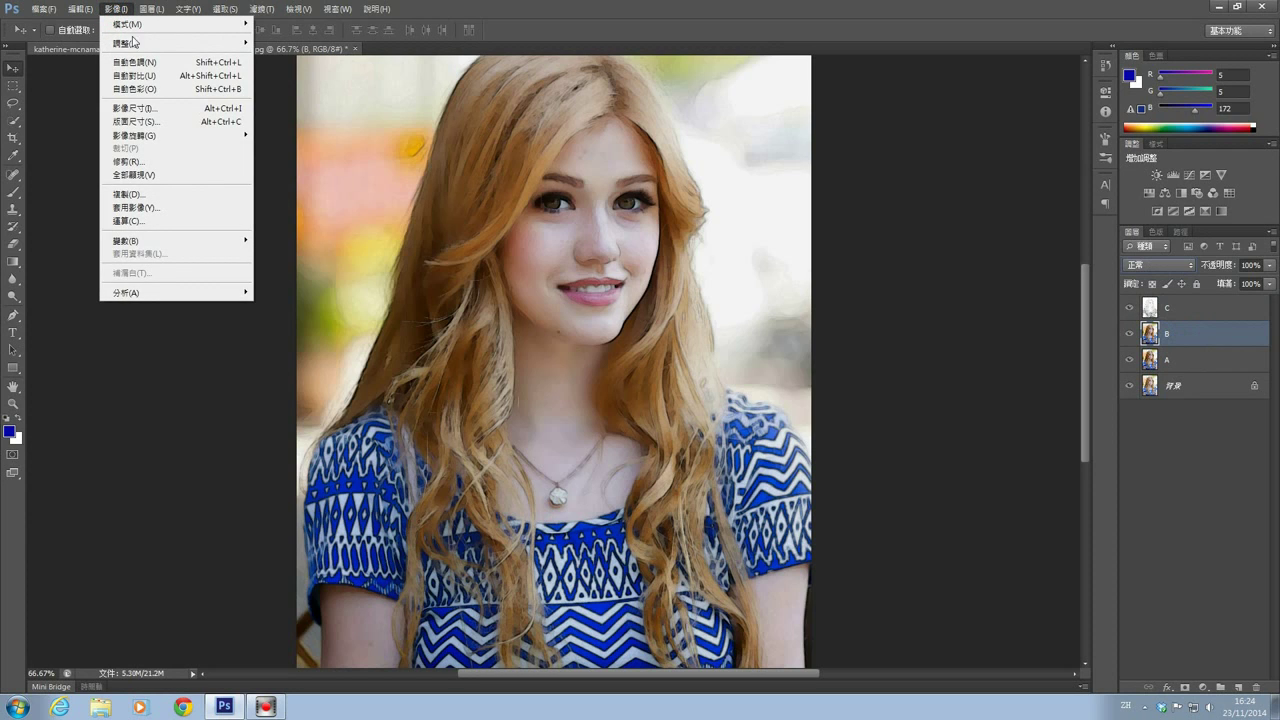
mouse_move(135, 43)
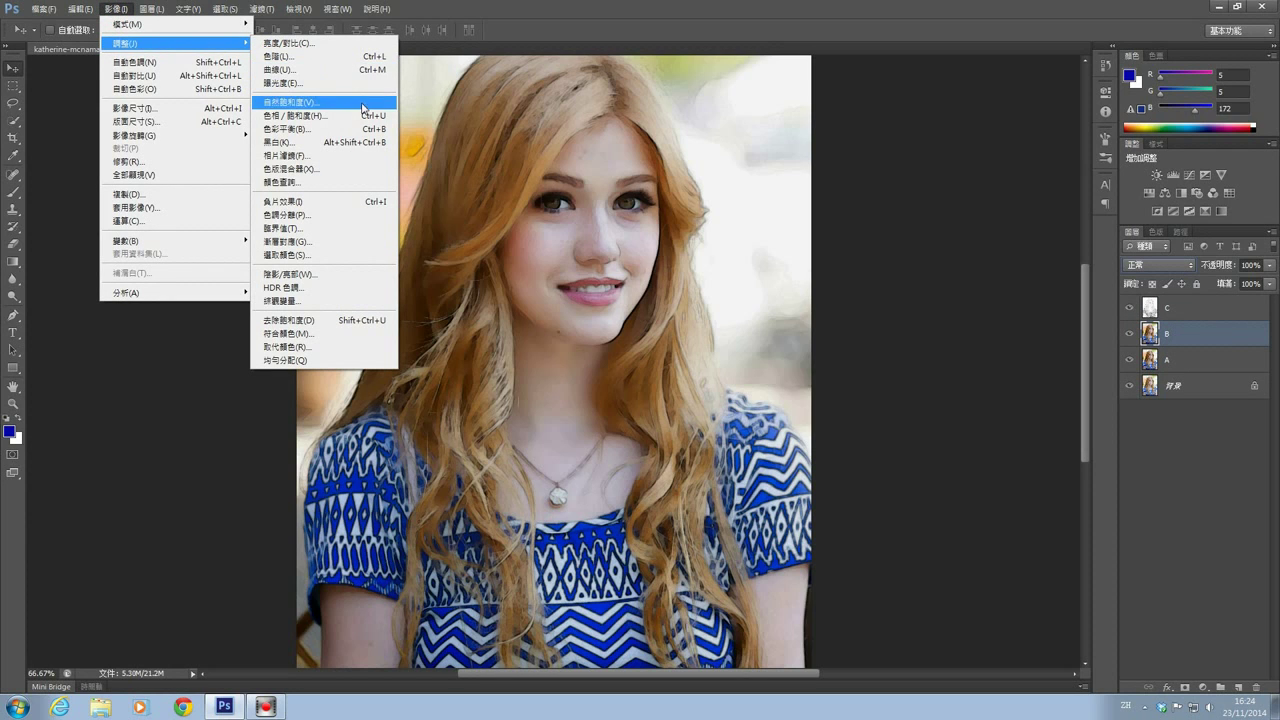
left_click(339, 201)
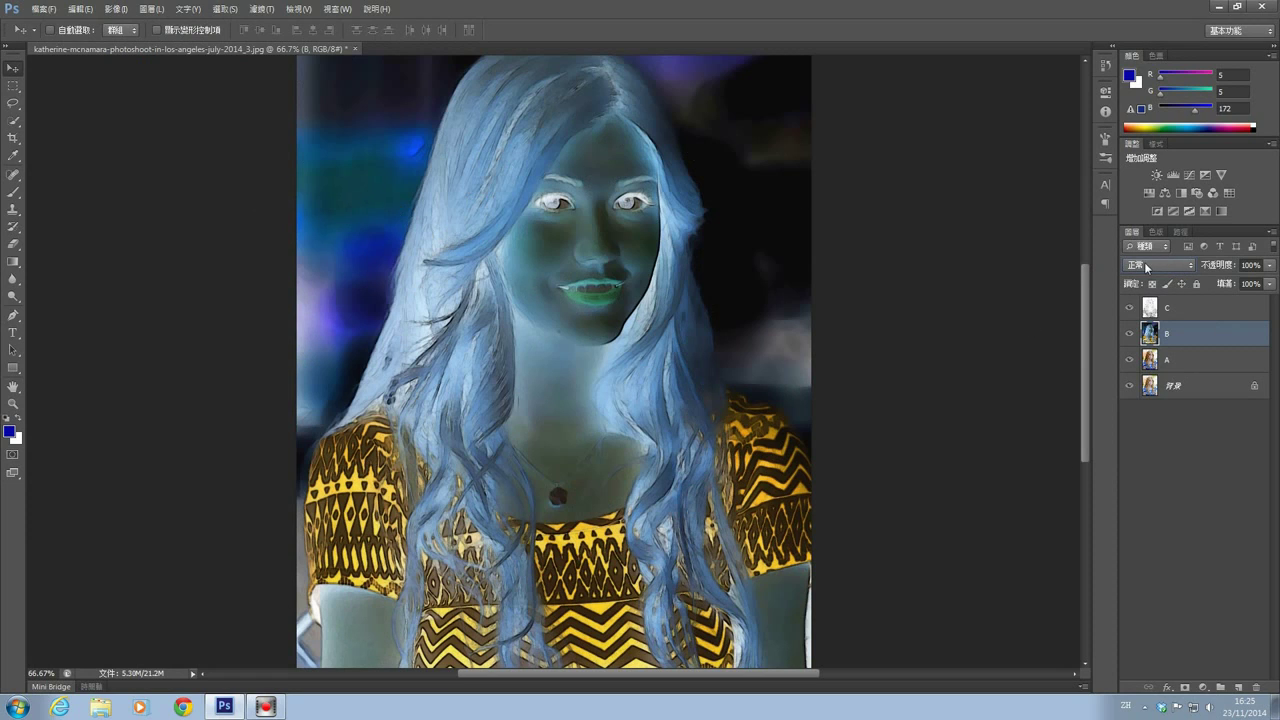
left_click(1188, 265)
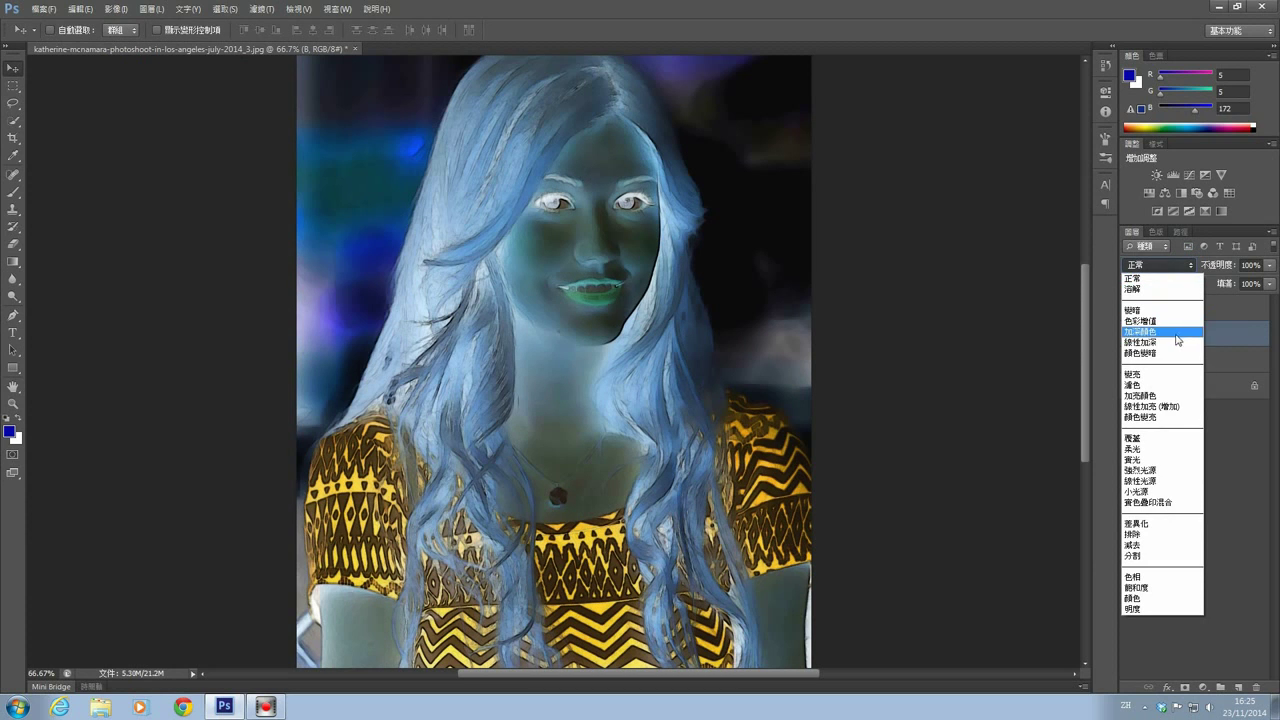
left_click(1157, 398)
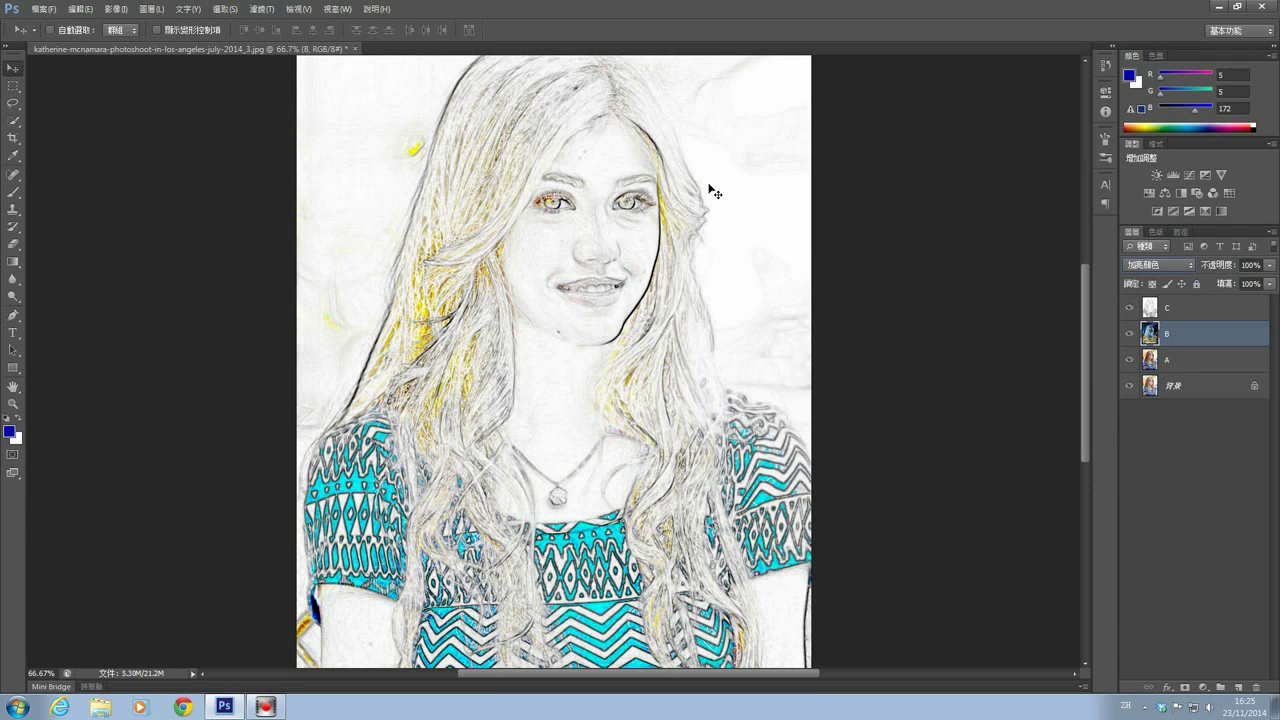
scroll(1090, 285, "up", 1)
key("ctrl+minus")
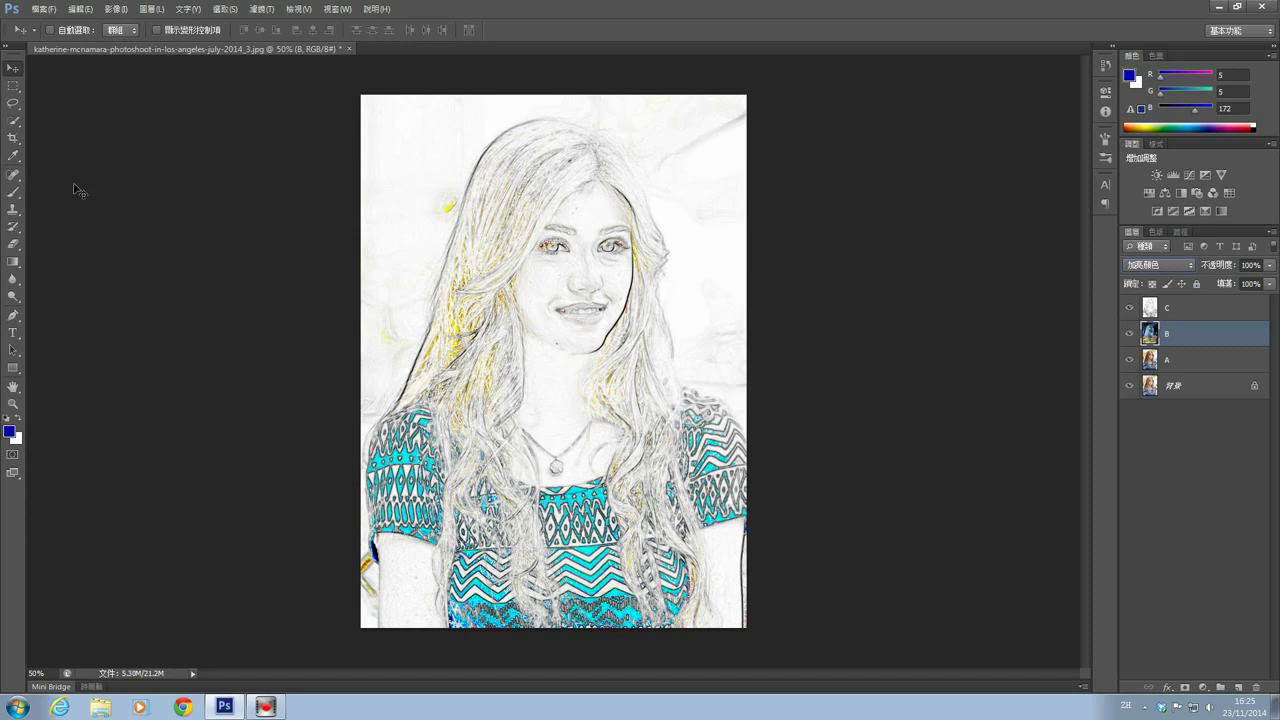
Select the Brush tool with a black foreground colour and 10% opacity
left_click(15, 192)
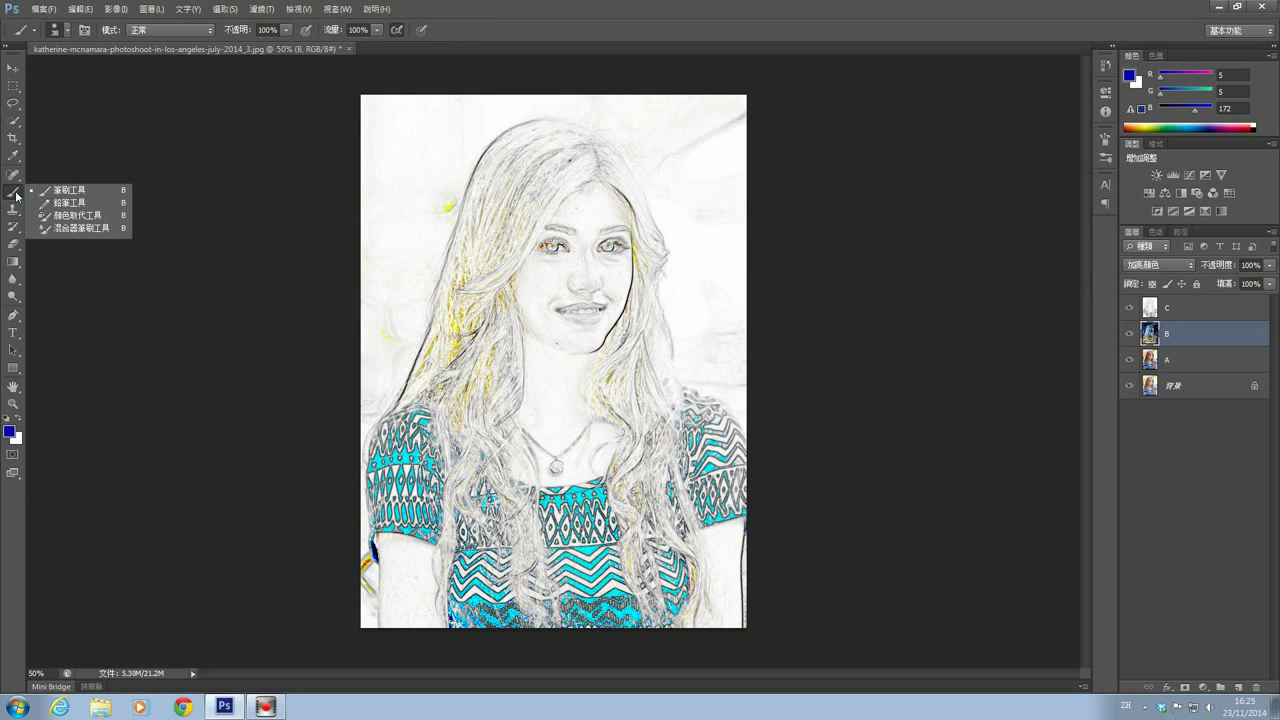
left_click(66, 194)
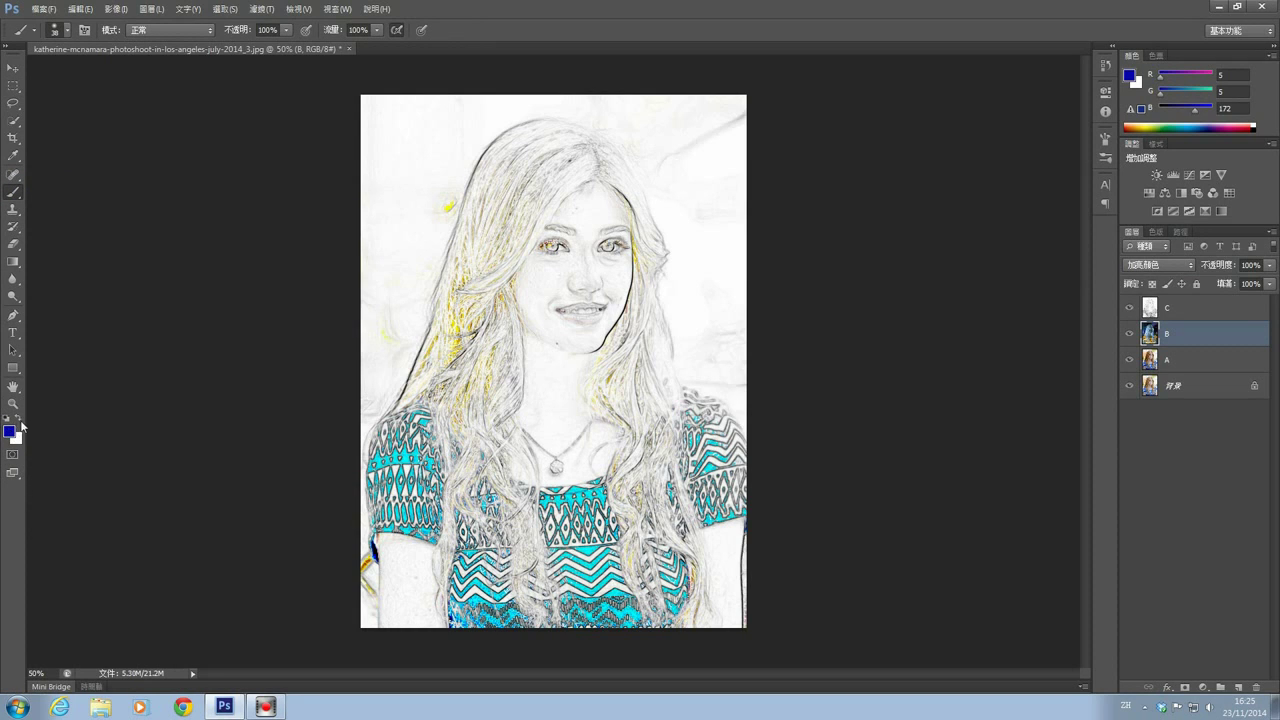
left_click(9, 431)
left_click_drag(559, 299, 461, 357)
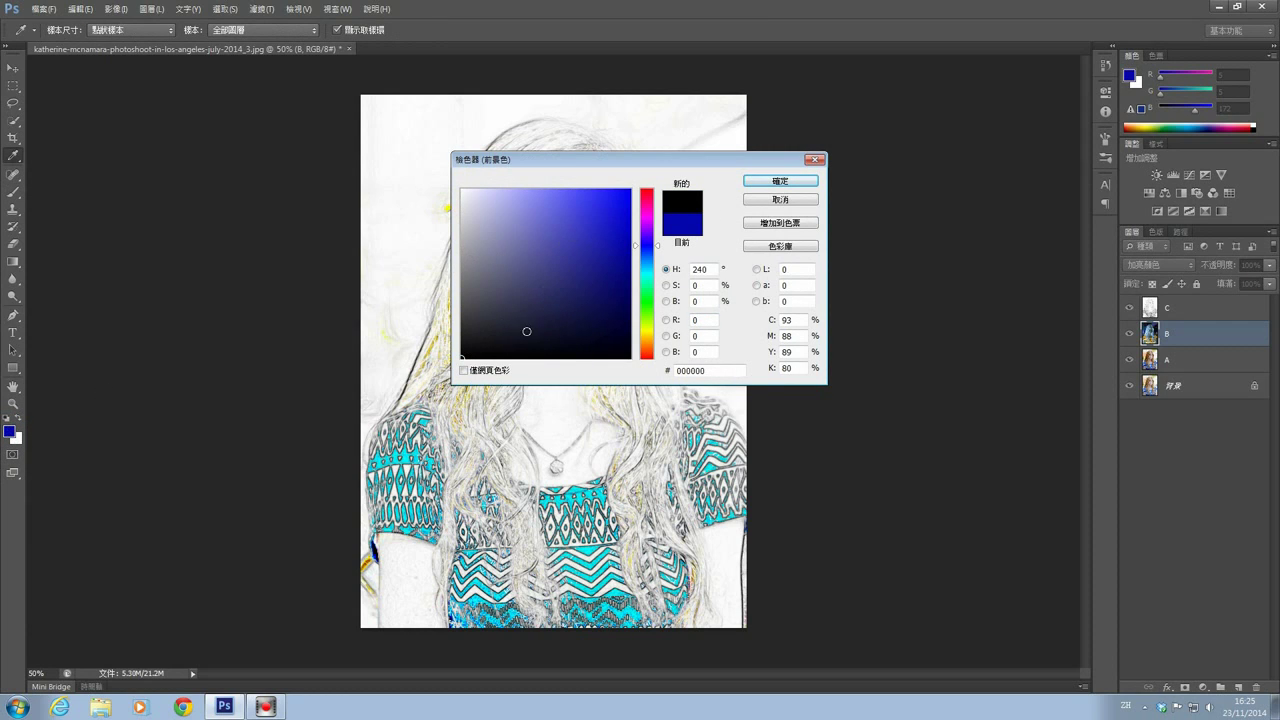
key("b")
left_click(790, 181)
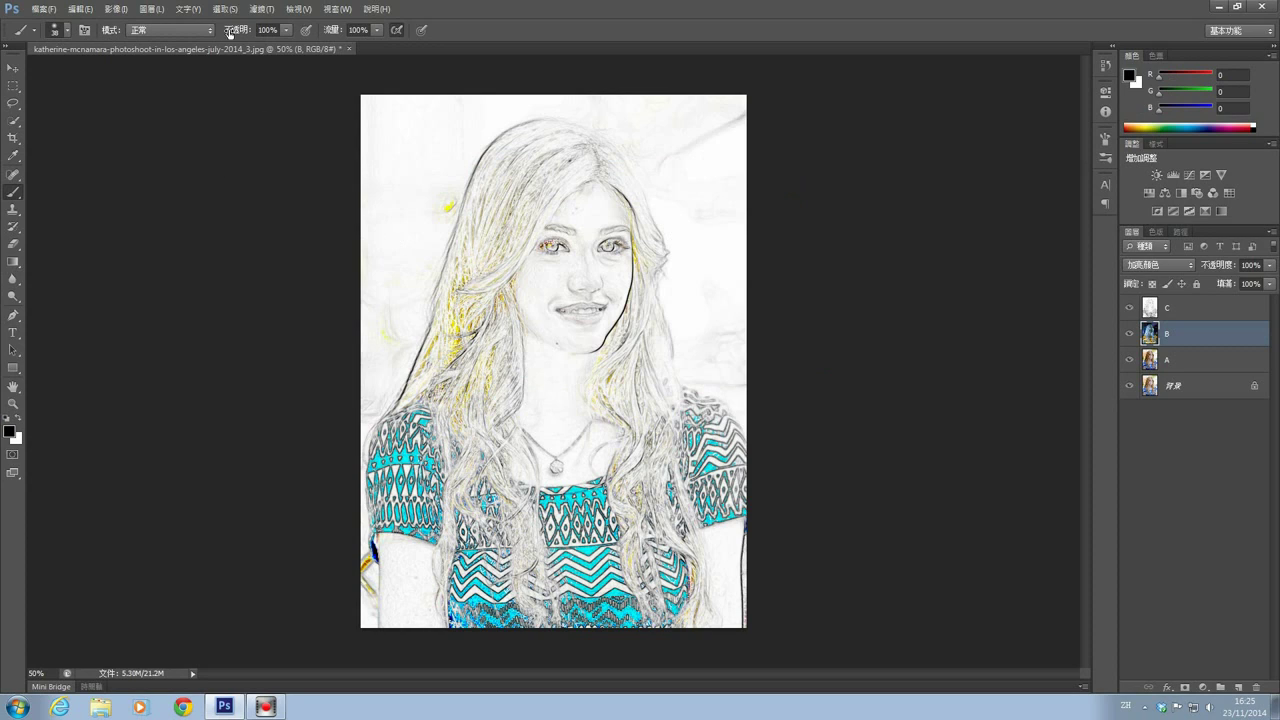
left_click(280, 29)
type("10")
Switch the brush list to small list view and choose the 39 px 粗油墨筆 preset
left_click(66, 33)
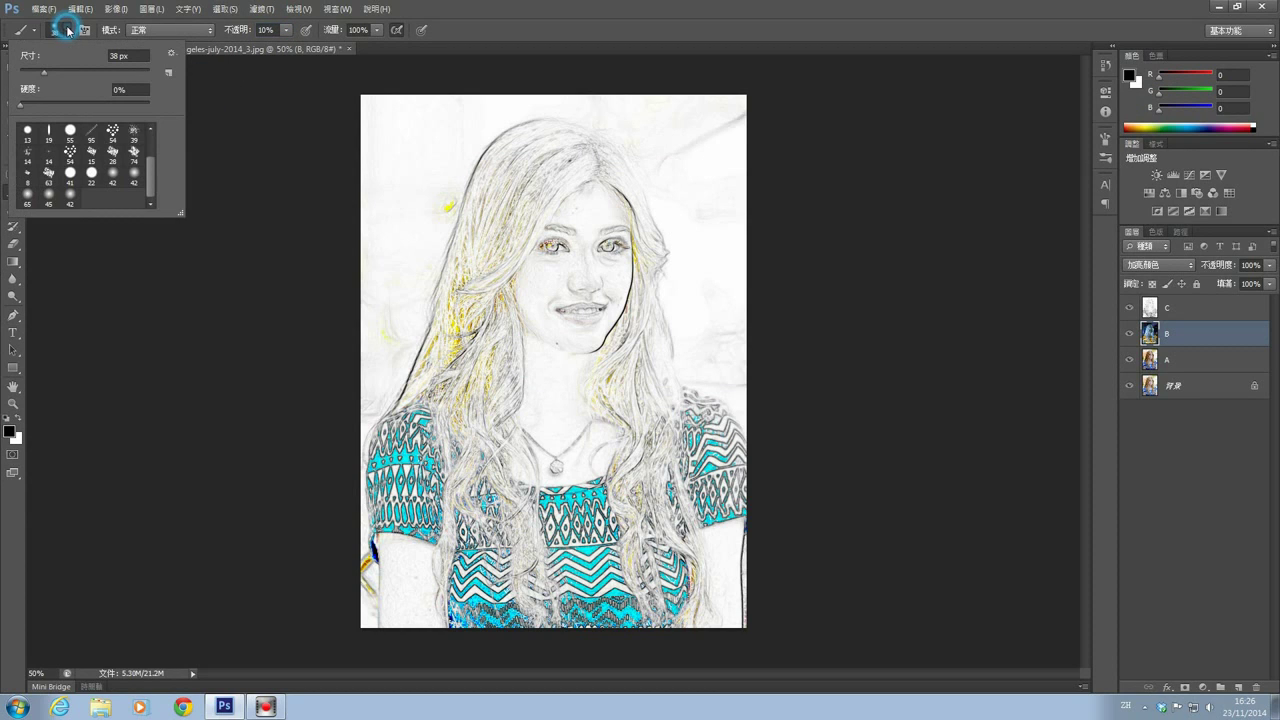
left_click(171, 52)
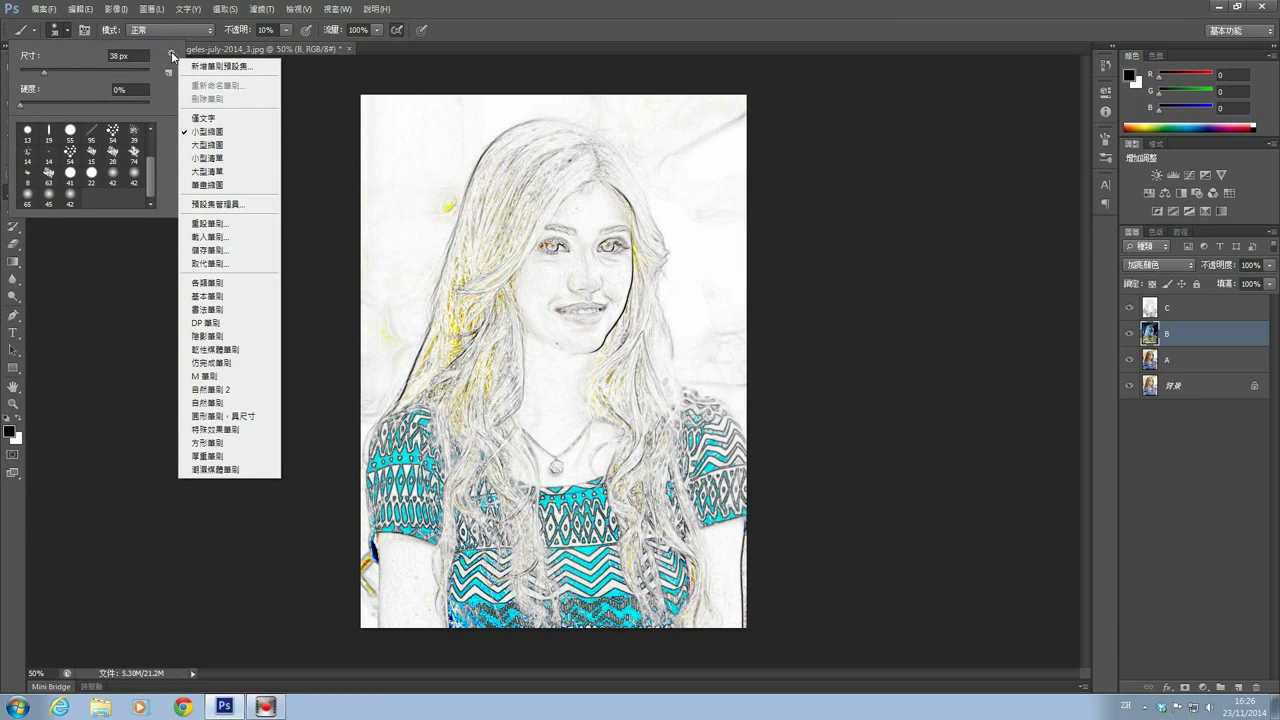
left_click(216, 158)
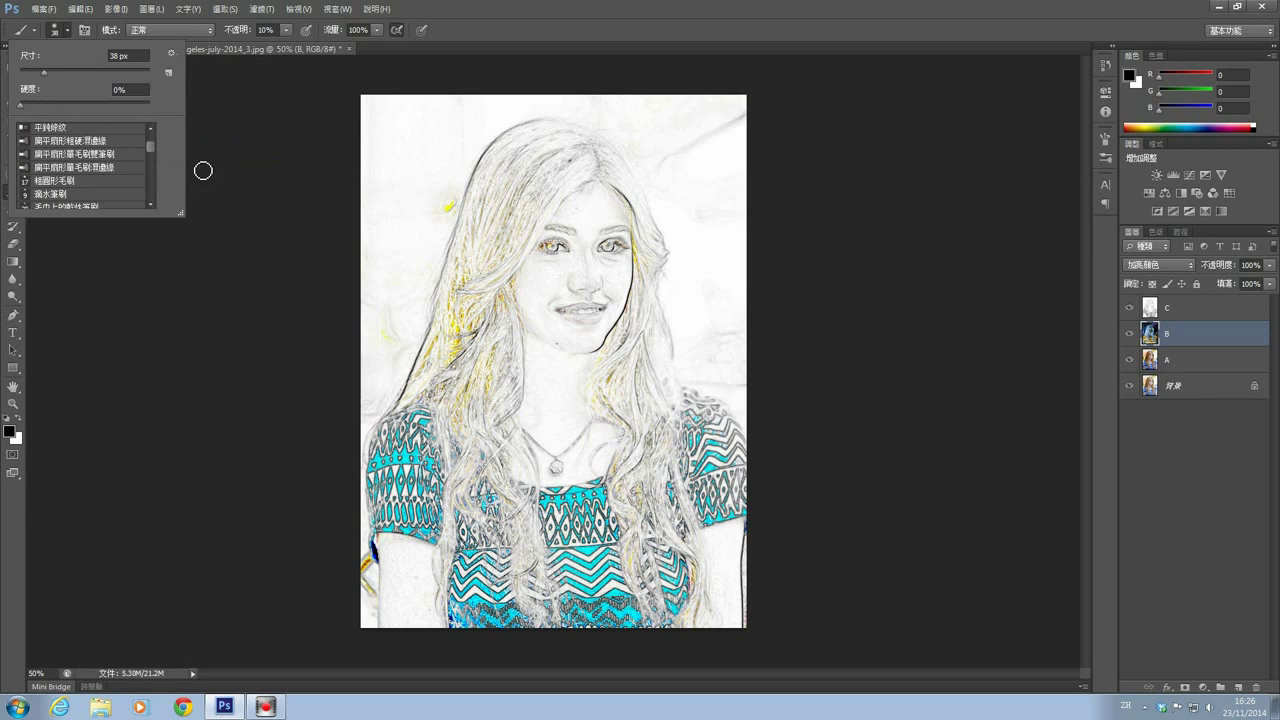
left_click(134, 151)
left_click(56, 165)
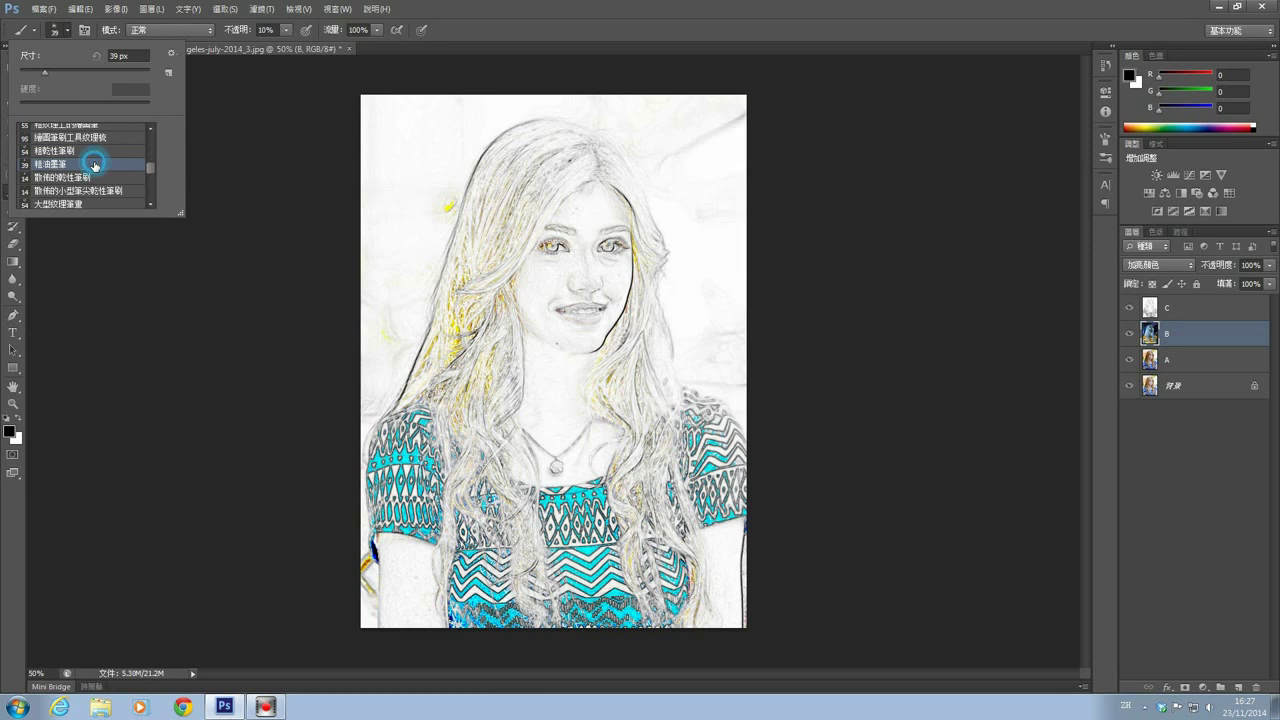
double_click(95, 163)
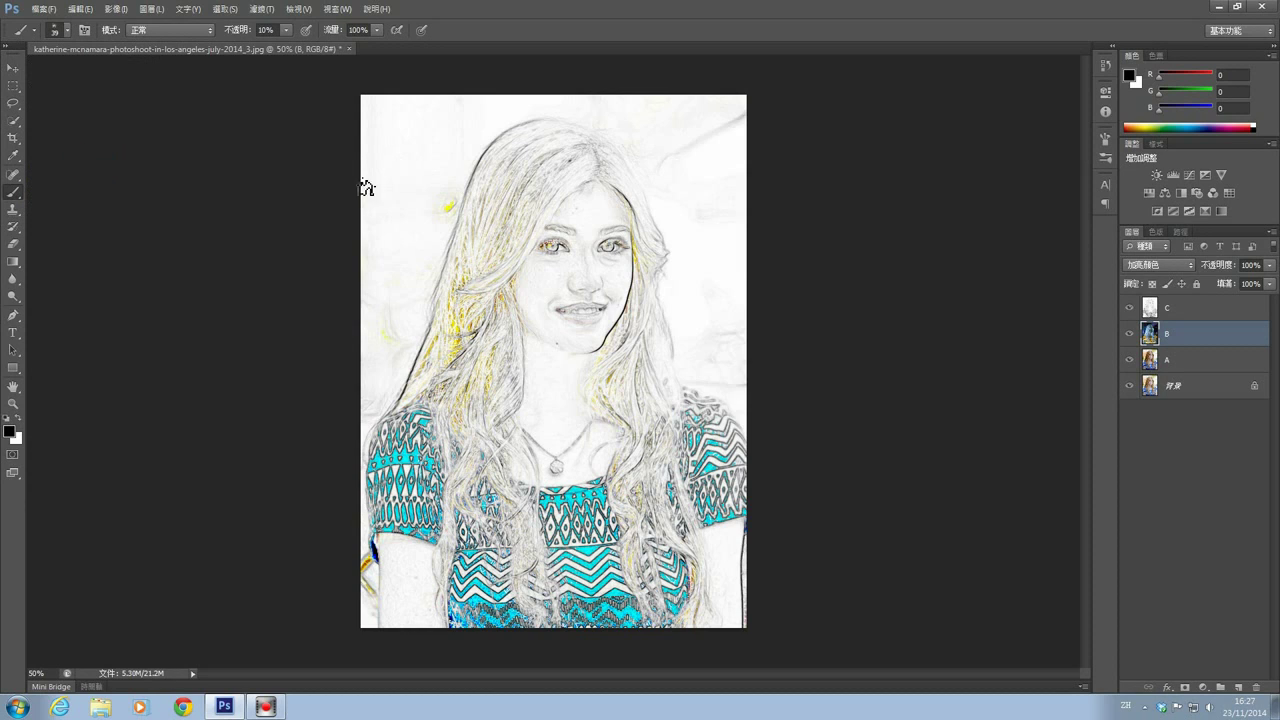
Enlarge the brush to 166 px and paint colour back over the hair and blue top
left_click(57, 30)
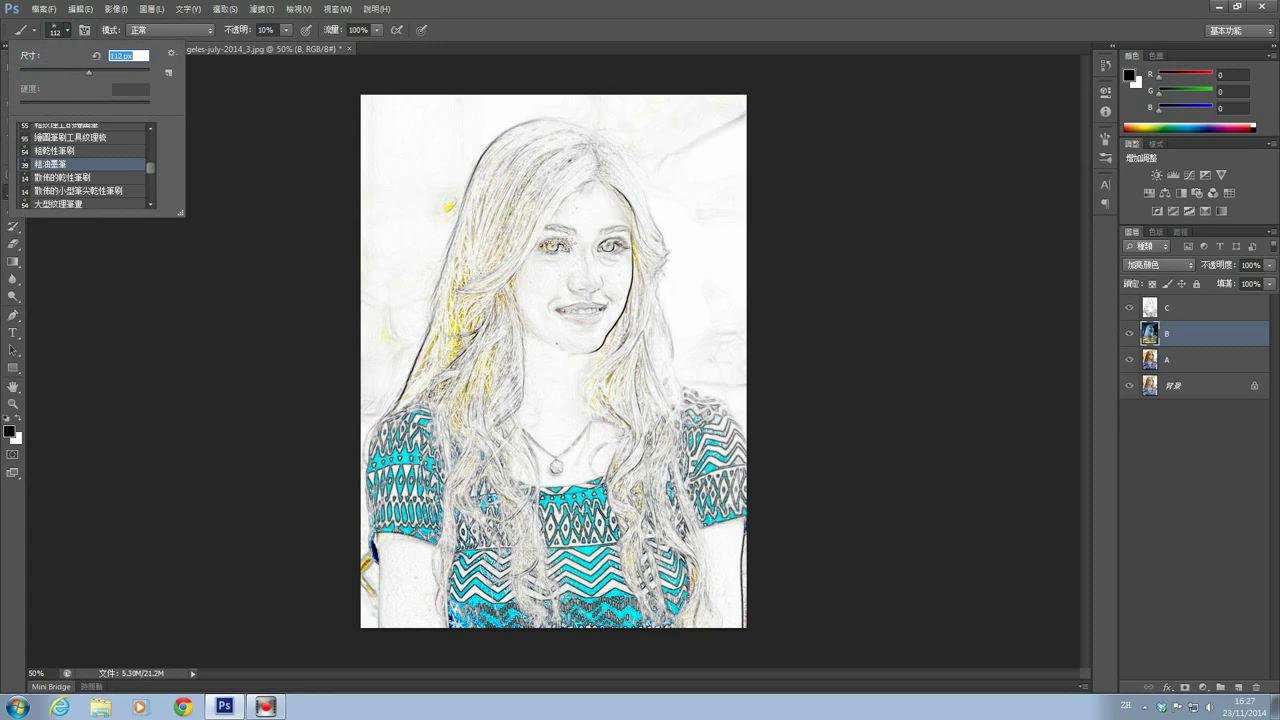
left_click_drag(84, 80, 107, 75)
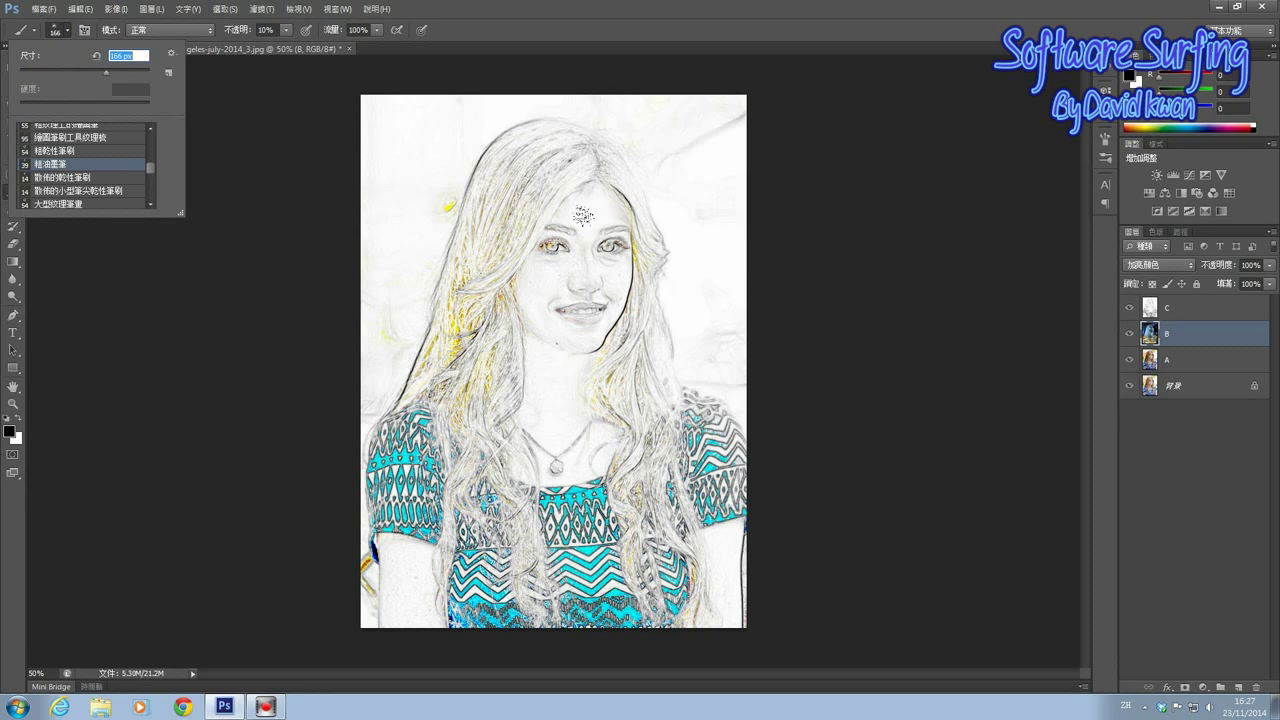
left_click(328, 122)
mouse_move(864, 151)
left_mouse_down()
mouse_move(229, 129)
mouse_move(343, 177)
mouse_move(294, 206)
mouse_move(395, 240)
mouse_move(343, 249)
mouse_move(655, 262)
mouse_move(380, 285)
mouse_move(383, 296)
mouse_move(730, 355)
mouse_move(660, 410)
mouse_move(715, 440)
mouse_move(420, 505)
mouse_move(710, 580)
mouse_move(450, 615)
left_mouse_up()
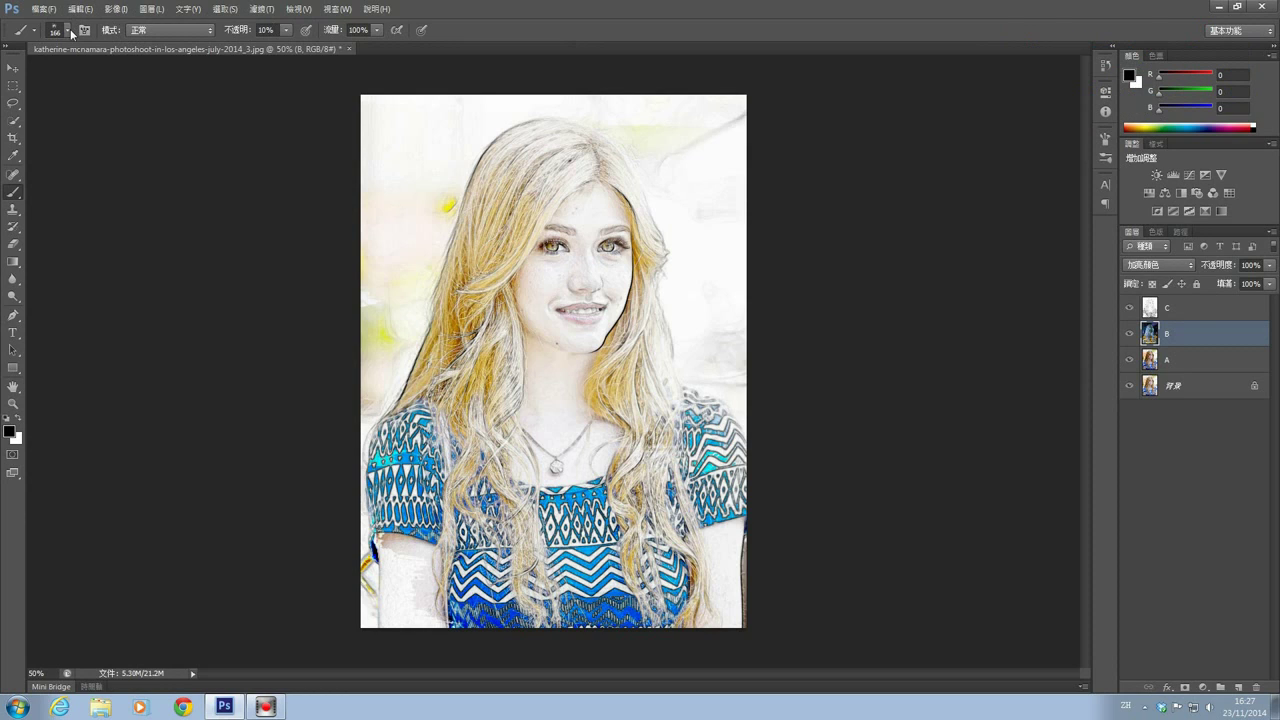
Replace the brushes with the watercolour set and pick 紋理表面水彩筆 at 141 px
left_click(70, 32)
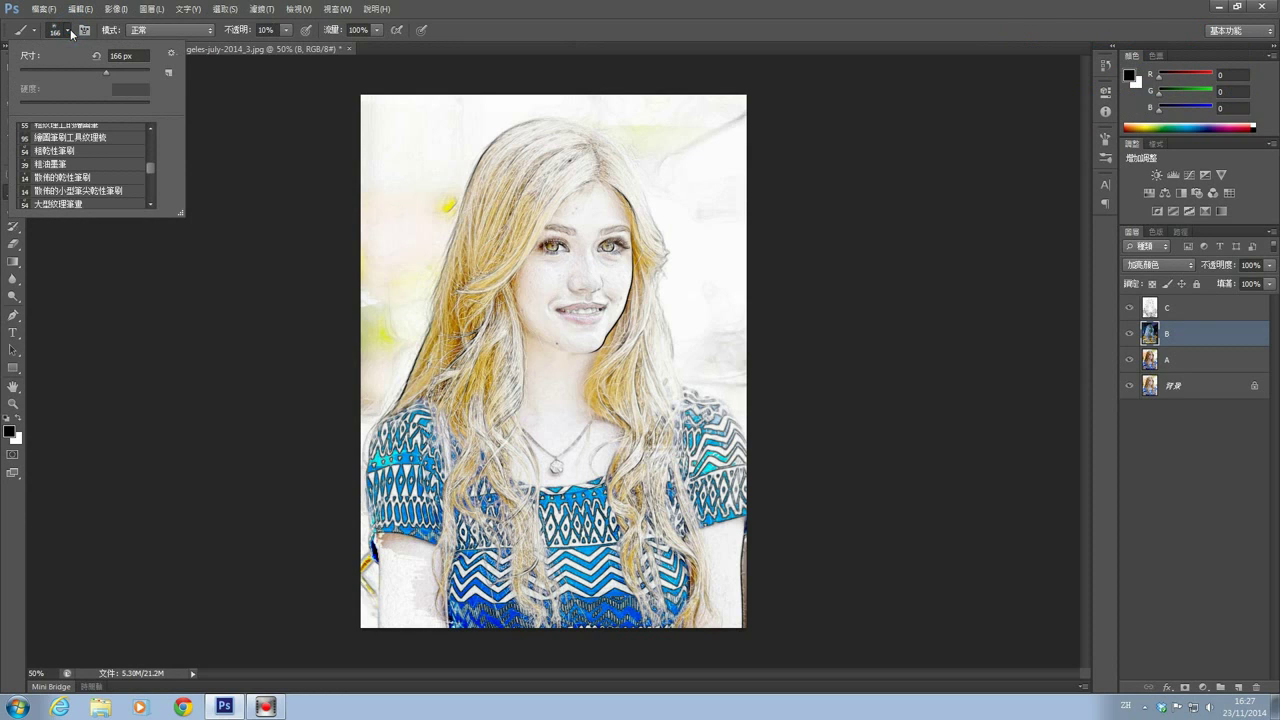
left_click(171, 54)
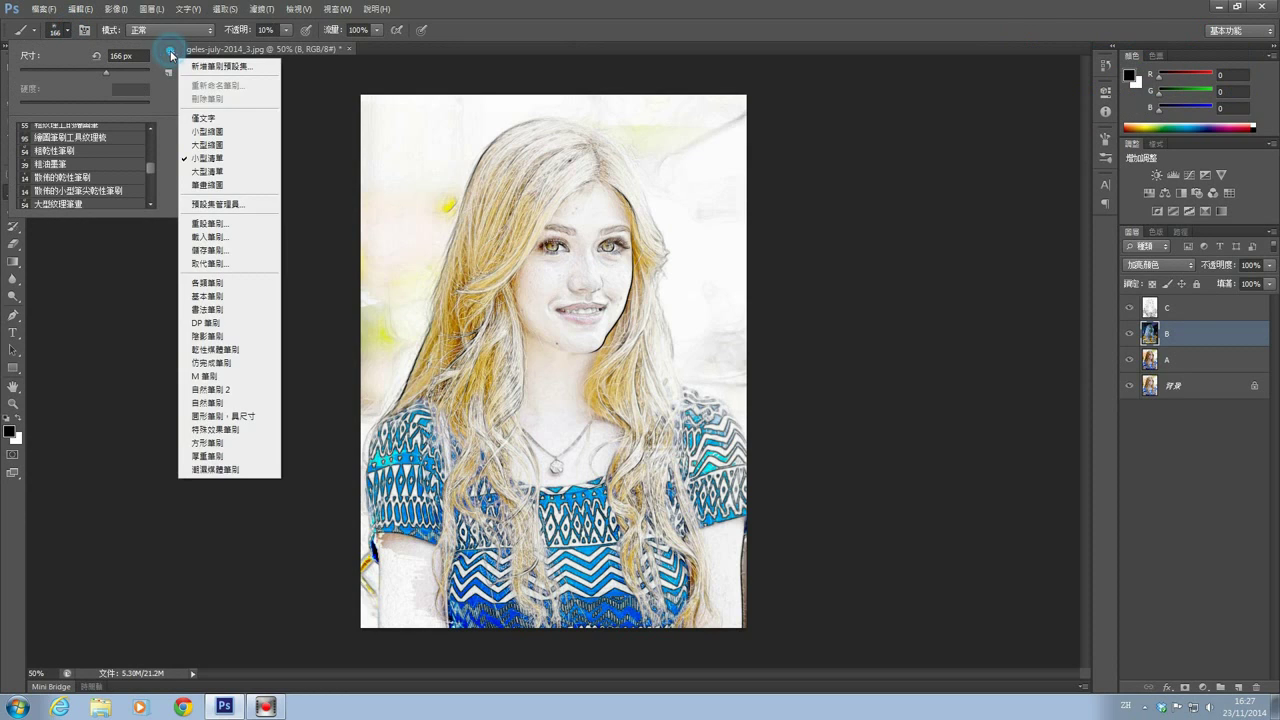
left_click(232, 470)
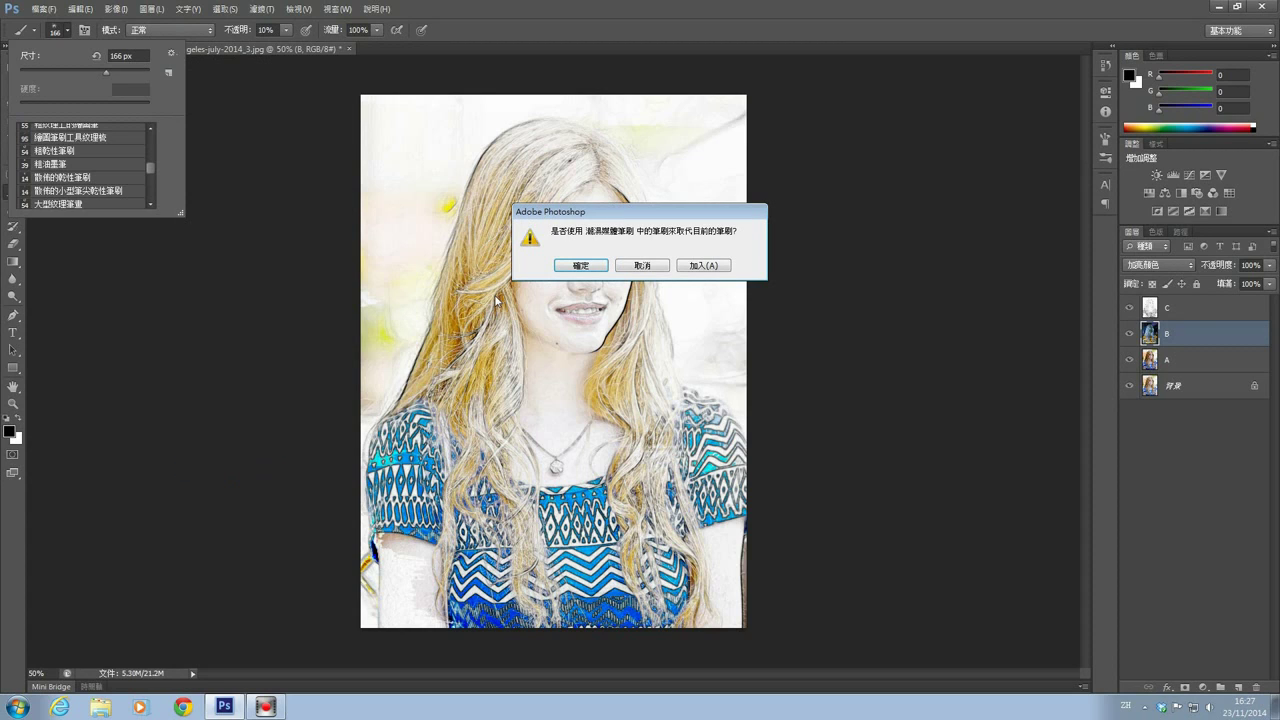
left_click(581, 263)
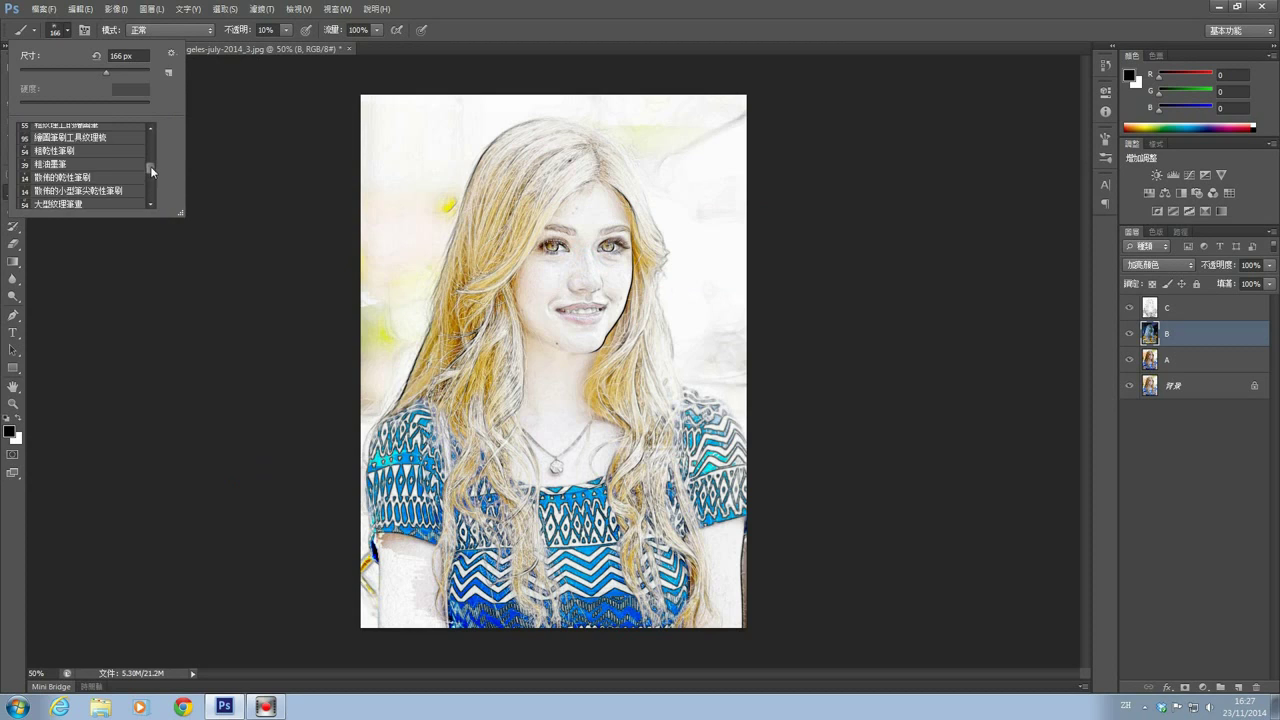
left_click_drag(152, 170, 152, 192)
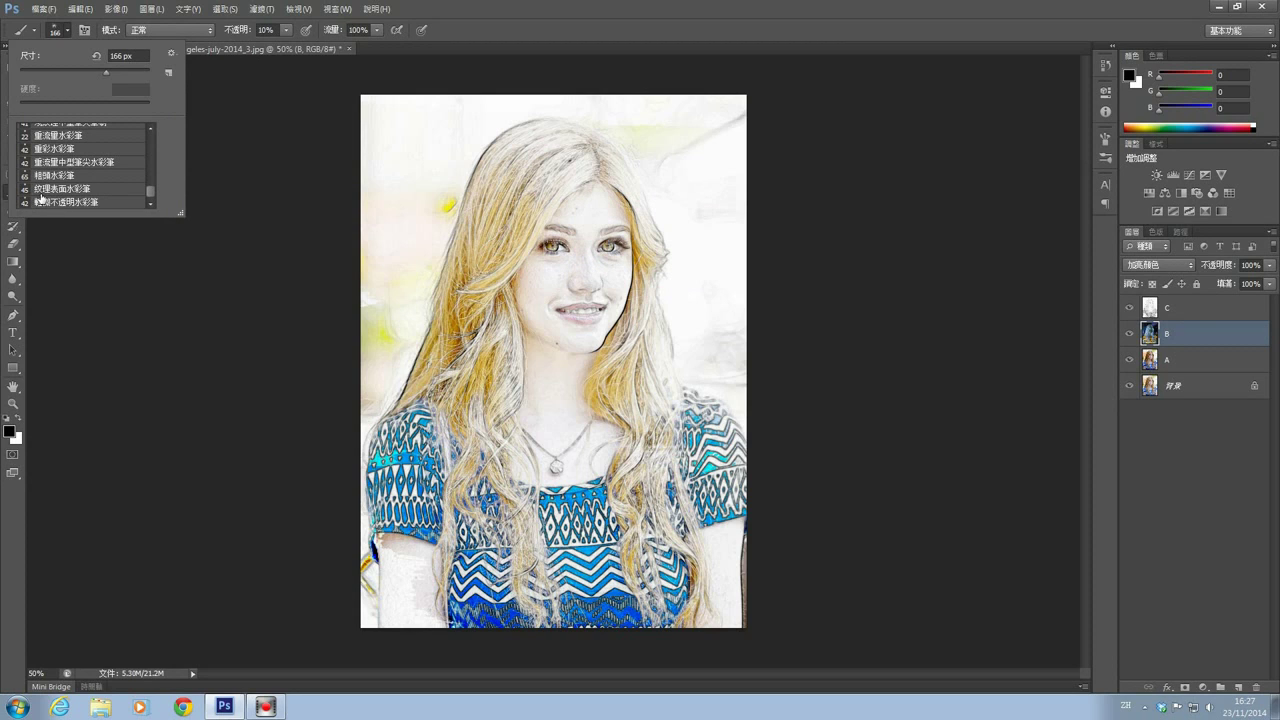
left_click(88, 189)
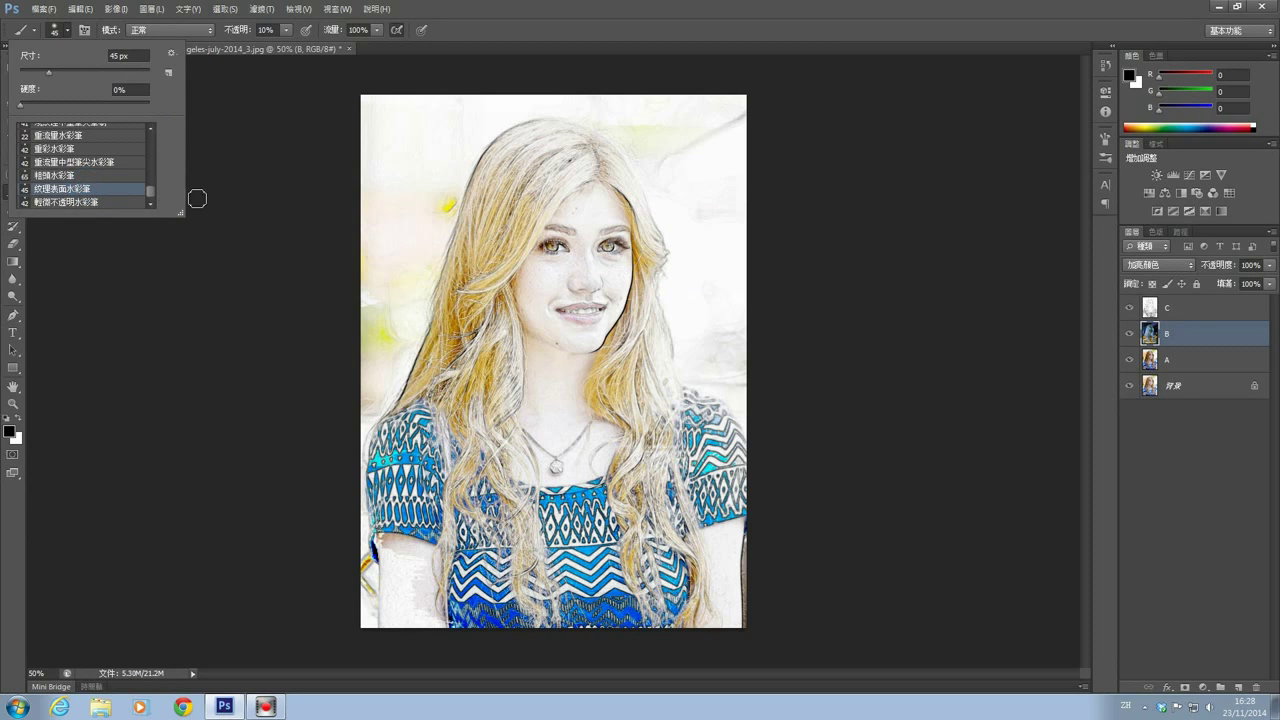
double_click(120, 192)
left_click(51, 33)
key("Return")
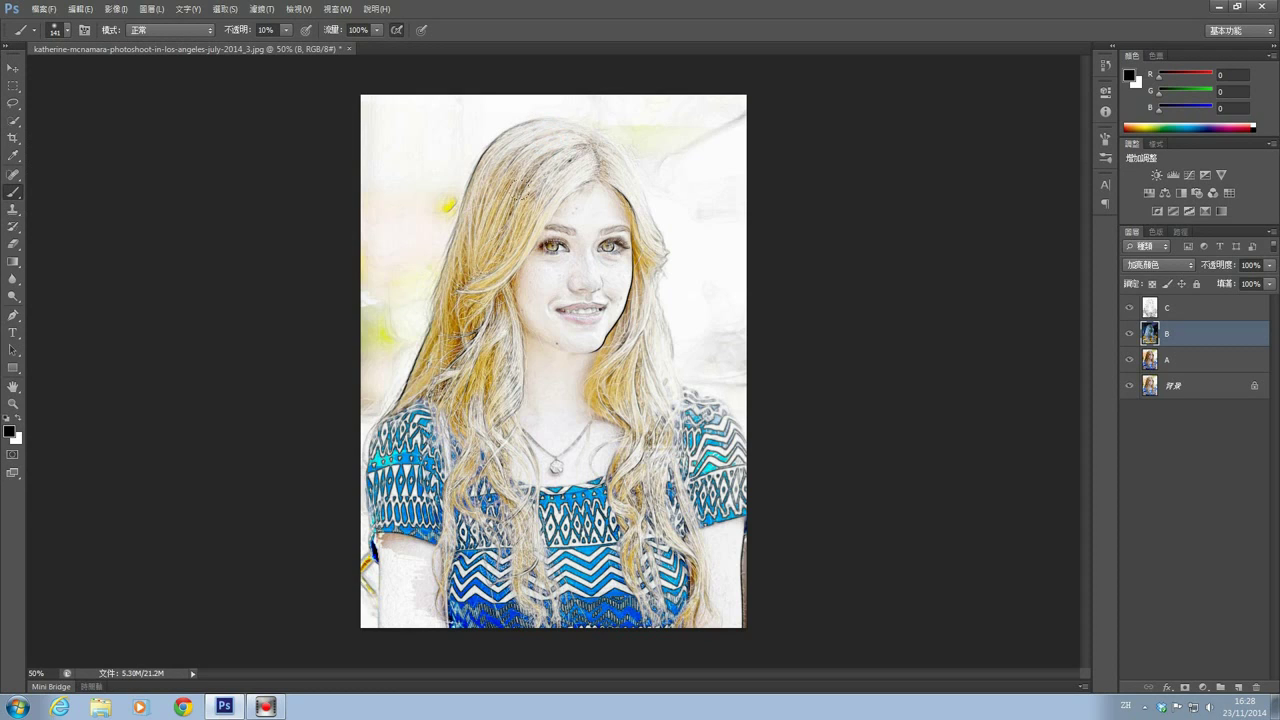
Paint golden tone through the hair and deepen the blue of the top
mouse_move(484, 195)
left_mouse_down()
mouse_move(490, 400)
mouse_move(420, 360)
left_mouse_up()
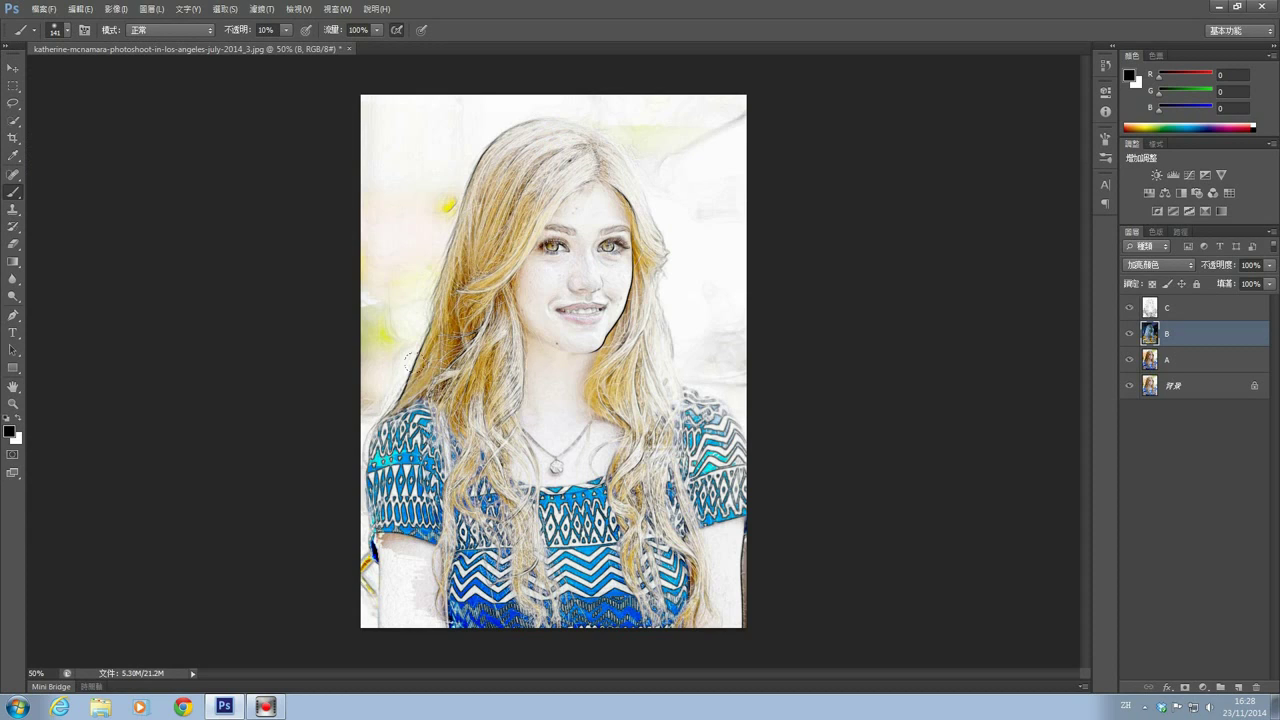
mouse_move(478, 400)
left_mouse_down()
mouse_move(445, 500)
mouse_move(560, 566)
left_mouse_up()
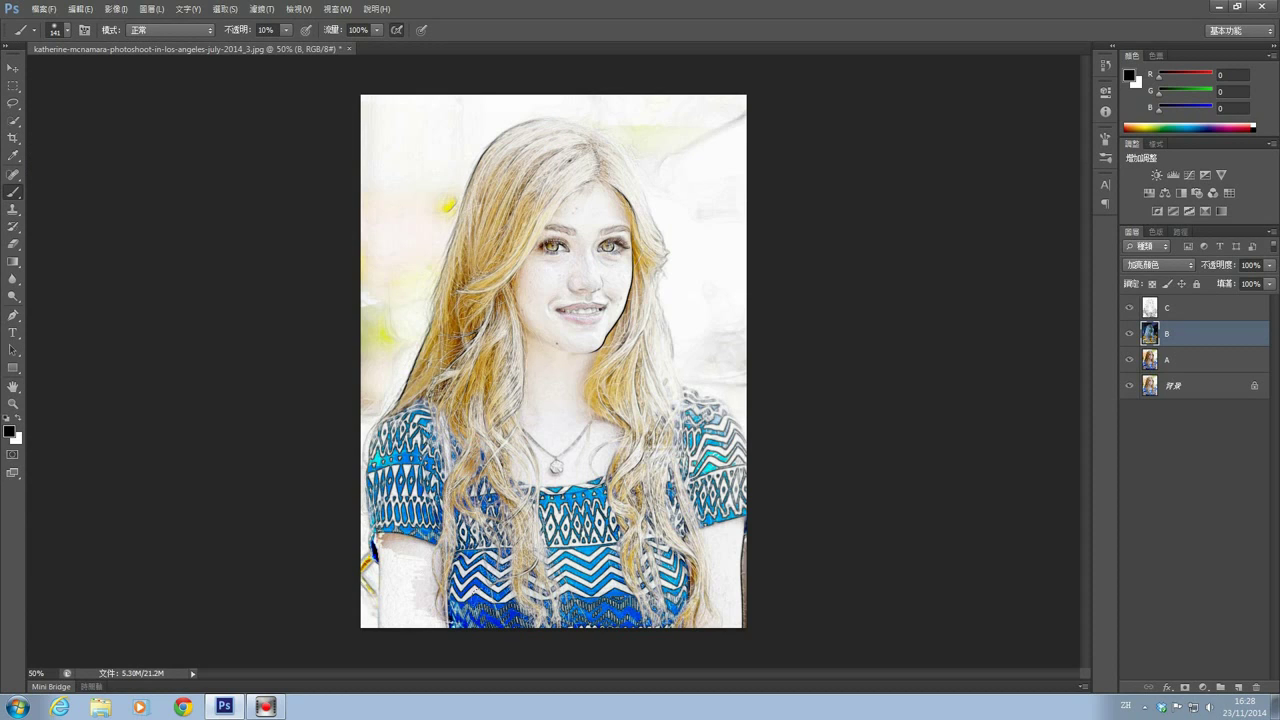
mouse_move(630, 515)
left_mouse_down()
mouse_move(612, 590)
mouse_move(668, 610)
left_mouse_up()
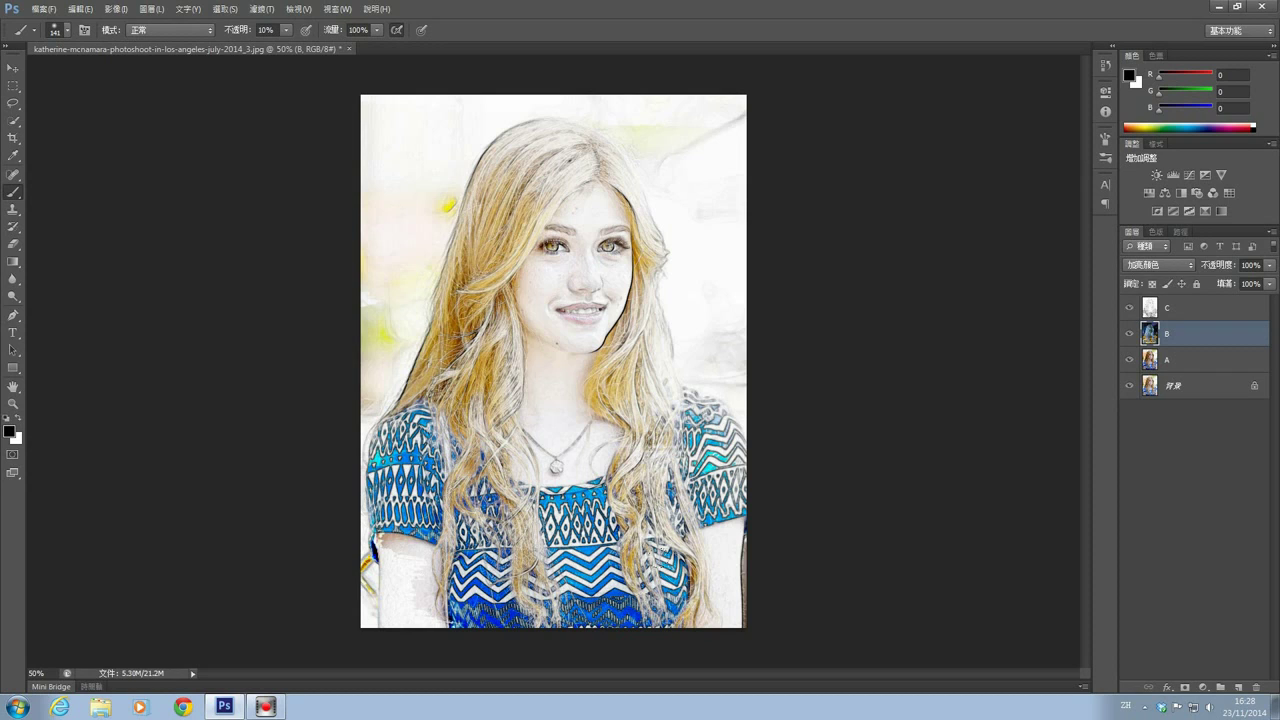
left_click_drag(665, 565, 547, 598)
left_click_drag(660, 478, 668, 418)
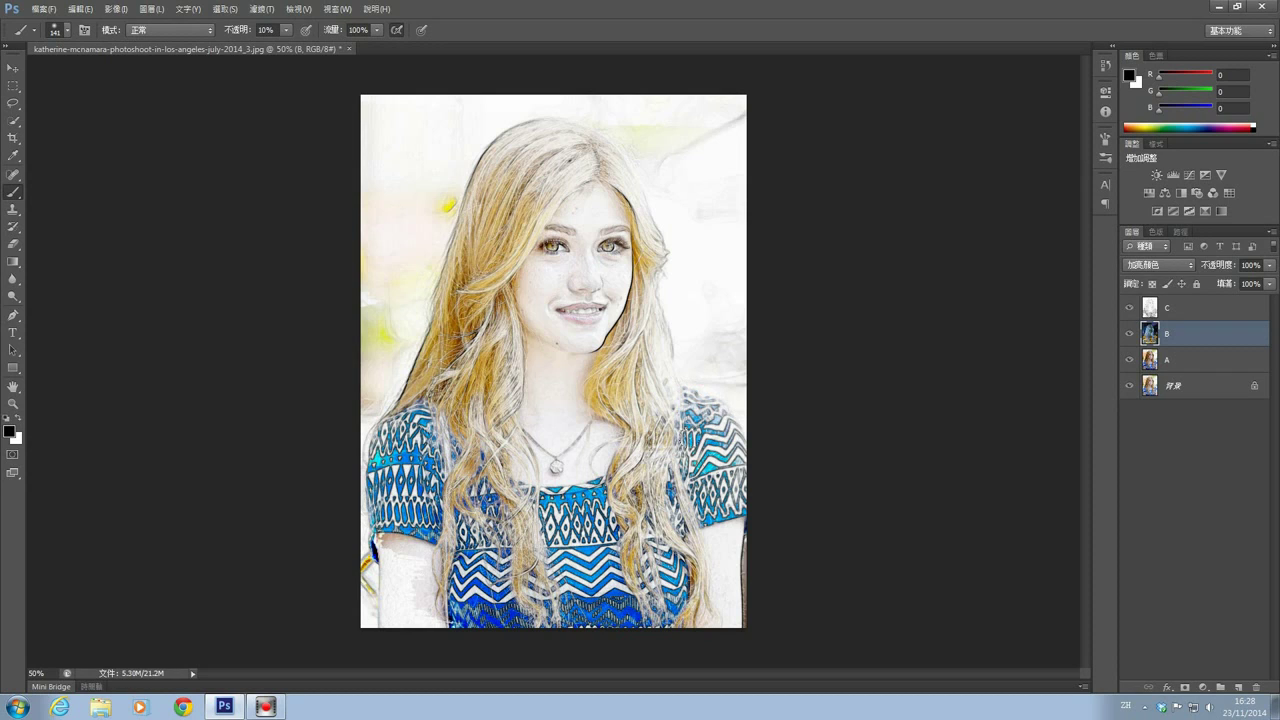
left_click_drag(636, 335, 648, 420)
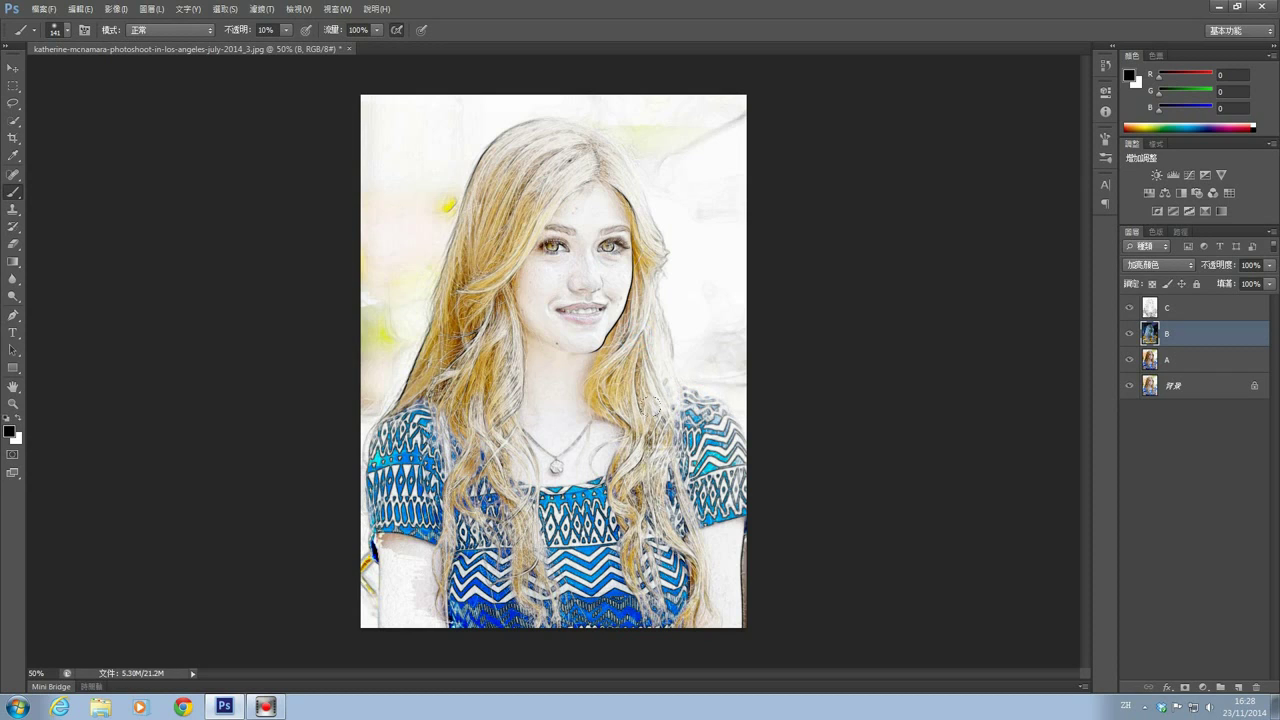
left_click_drag(618, 360, 614, 345)
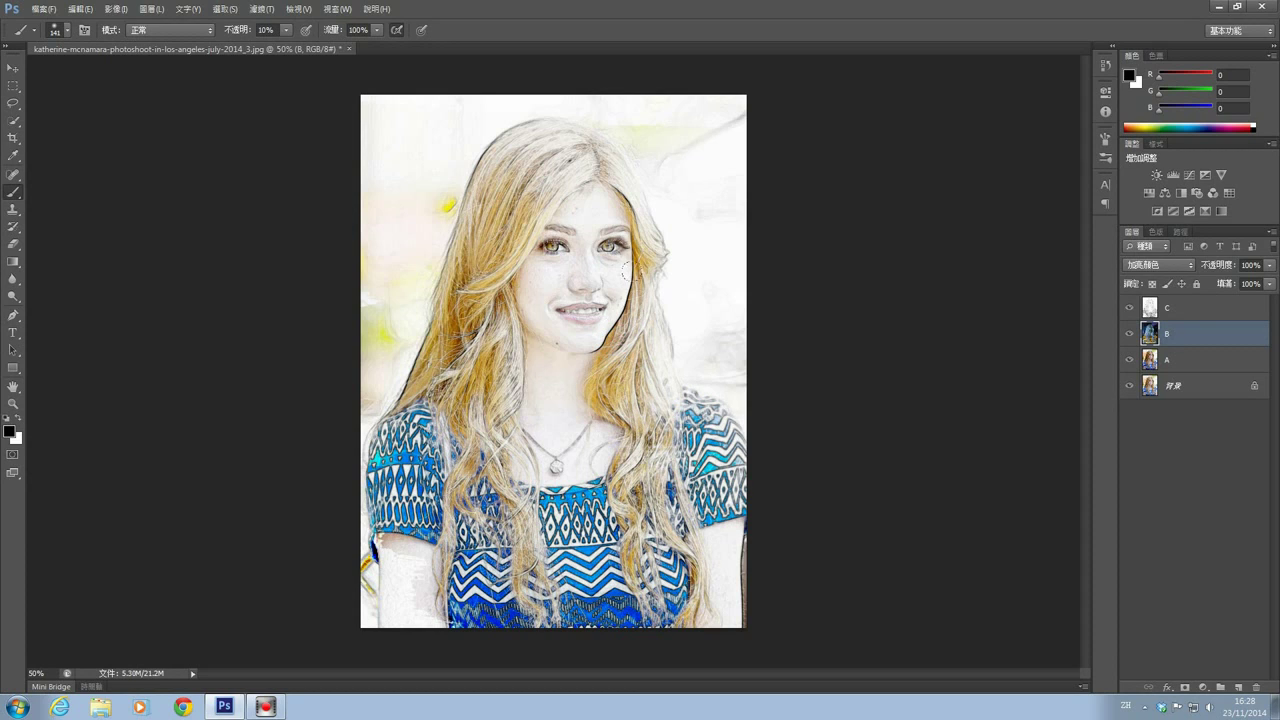
left_click_drag(614, 160, 651, 290)
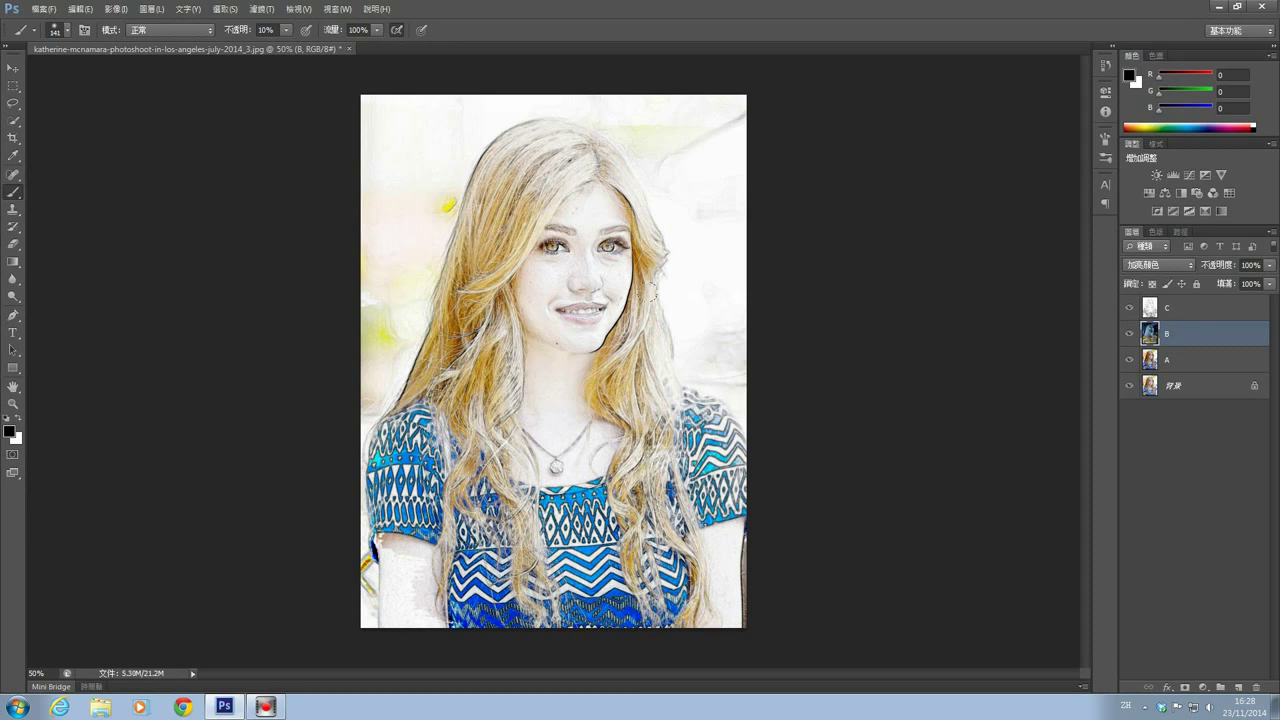
mouse_move(587, 148)
left_mouse_down()
mouse_move(482, 266)
mouse_move(534, 134)
mouse_move(563, 121)
mouse_move(596, 150)
mouse_move(448, 383)
mouse_move(497, 297)
mouse_move(493, 347)
left_mouse_up()
mouse_move(481, 232)
left_mouse_down()
mouse_move(420, 433)
mouse_move(523, 507)
mouse_move(570, 523)
mouse_move(658, 482)
mouse_move(651, 395)
mouse_move(680, 400)
mouse_move(700, 445)
mouse_move(660, 455)
mouse_move(640, 497)
left_mouse_up()
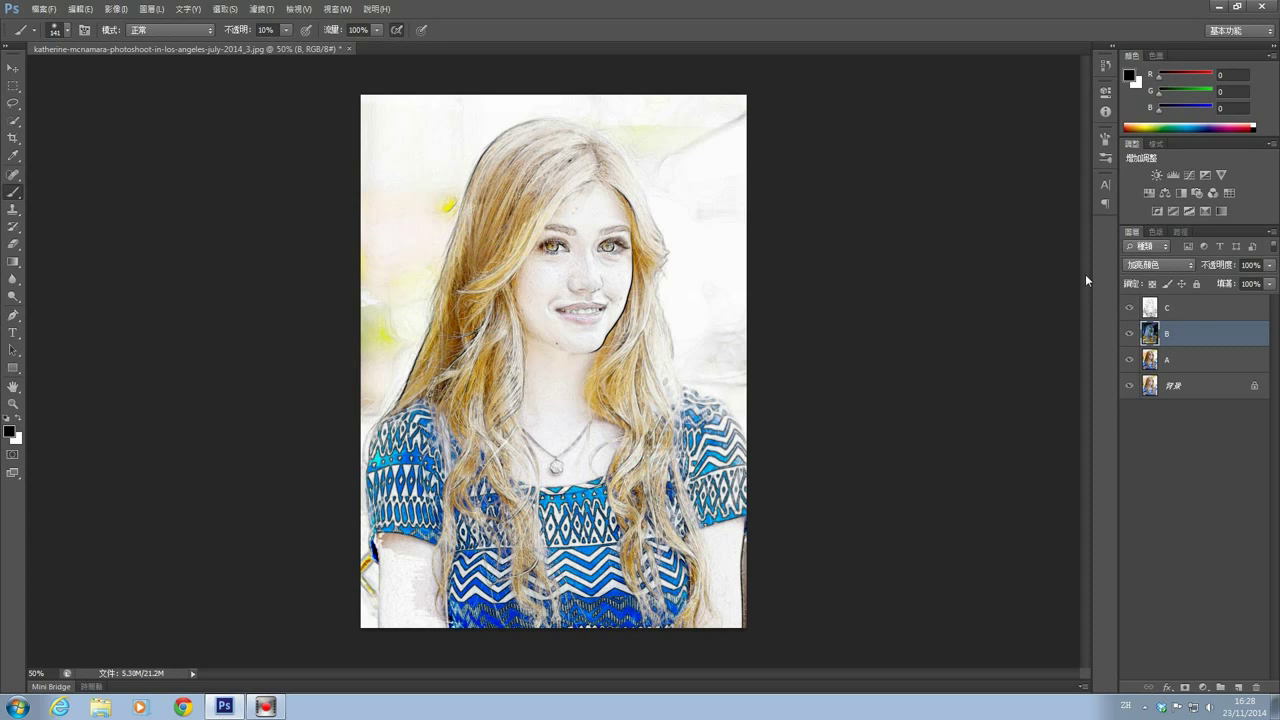
Zoom to 200% on the face and shrink the brush to 30 px
key("ctrl+plus")
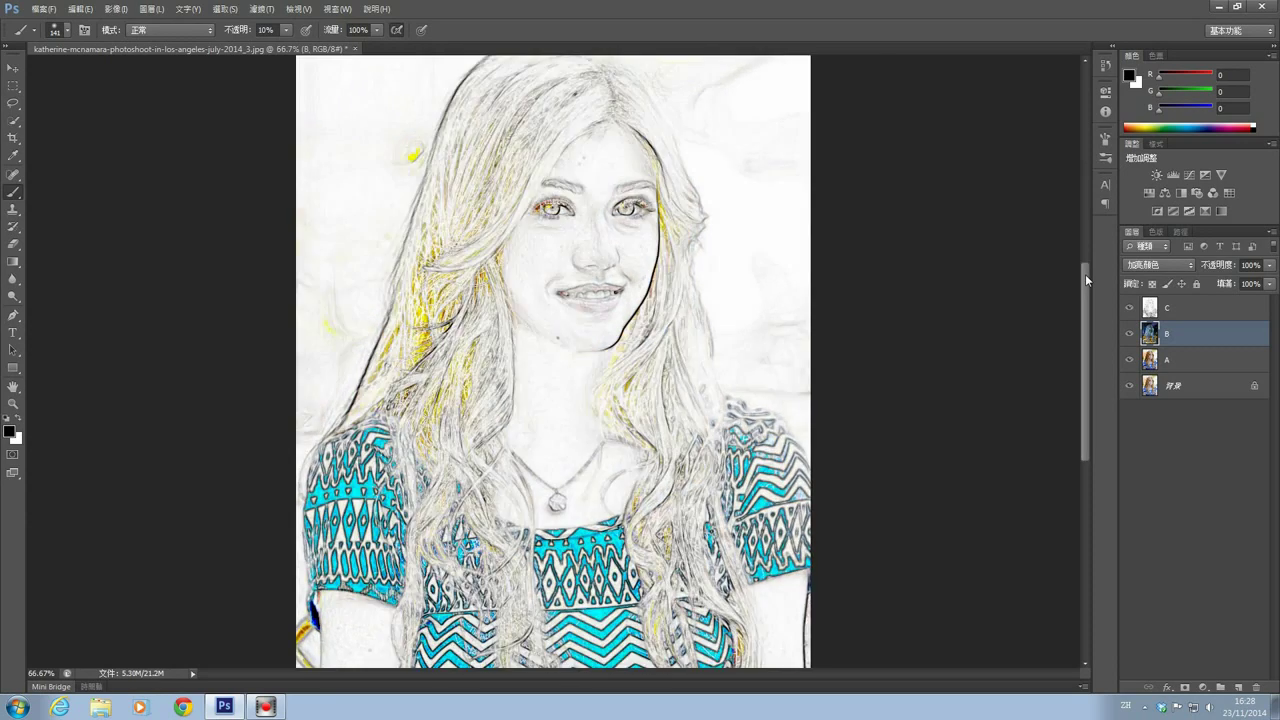
key("ctrl+plus")
key("ctrl+plus")
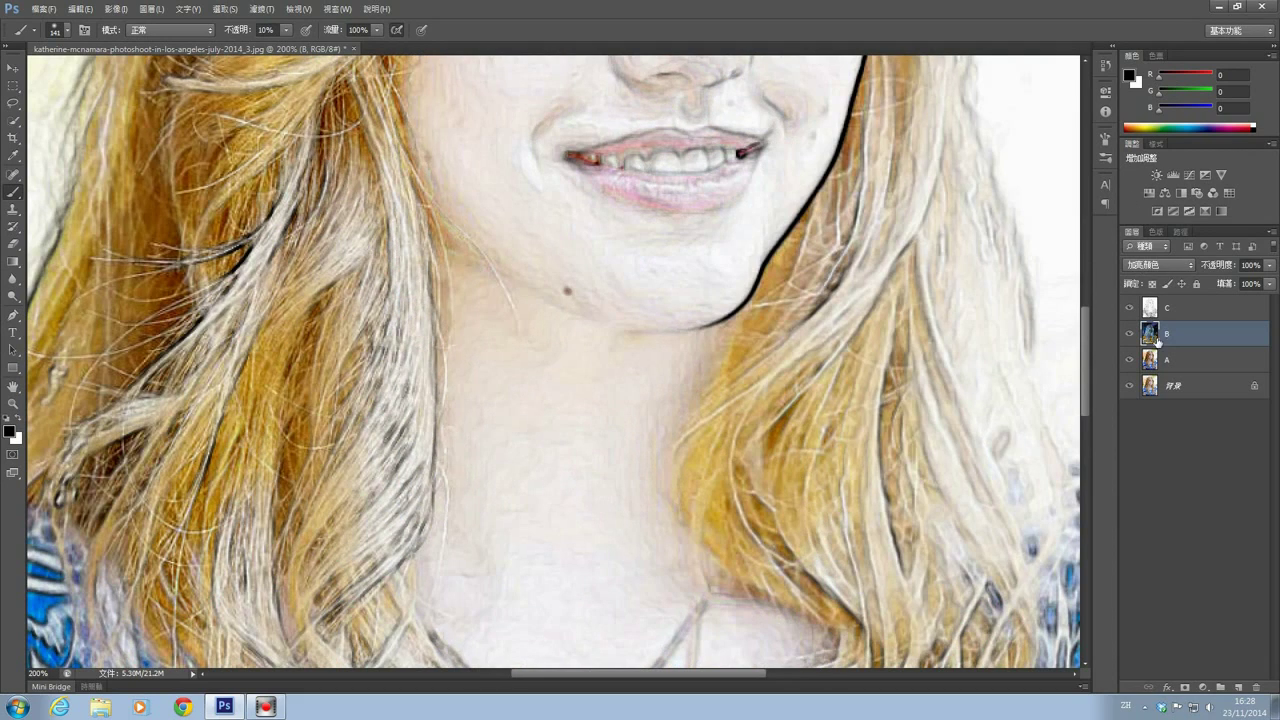
left_click_drag(1084, 367, 1100, 303)
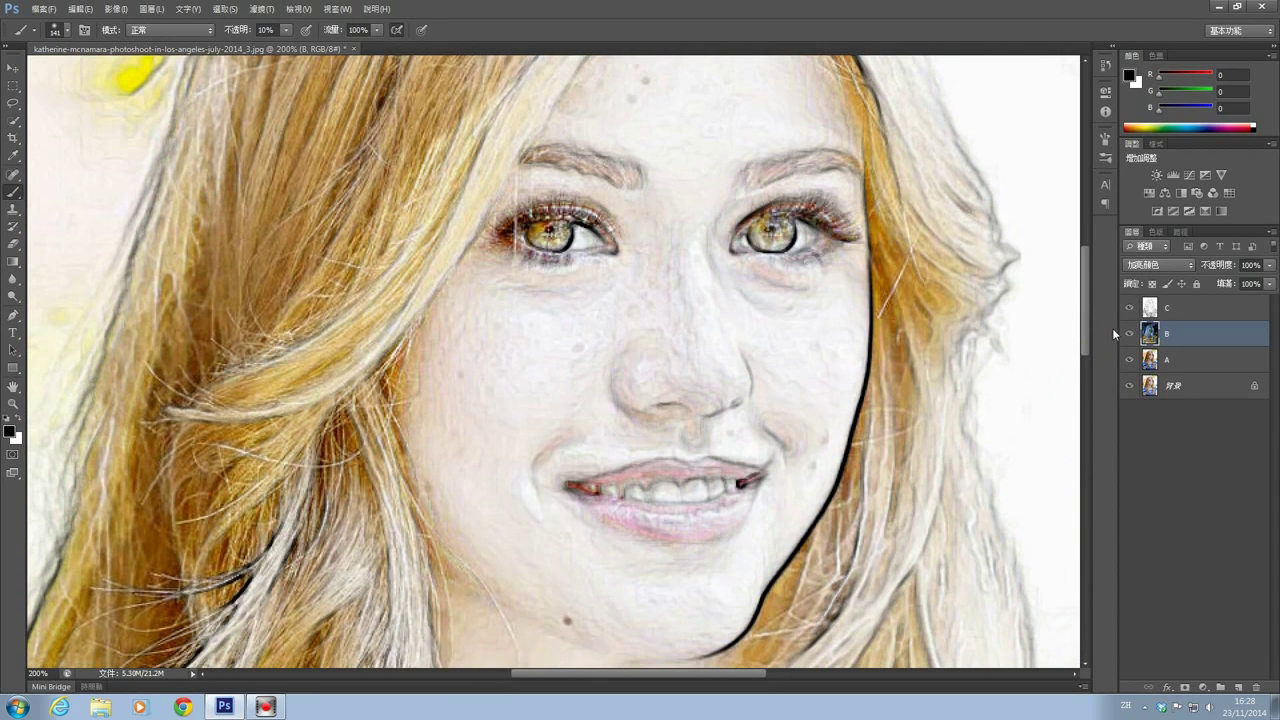
left_click(66, 31)
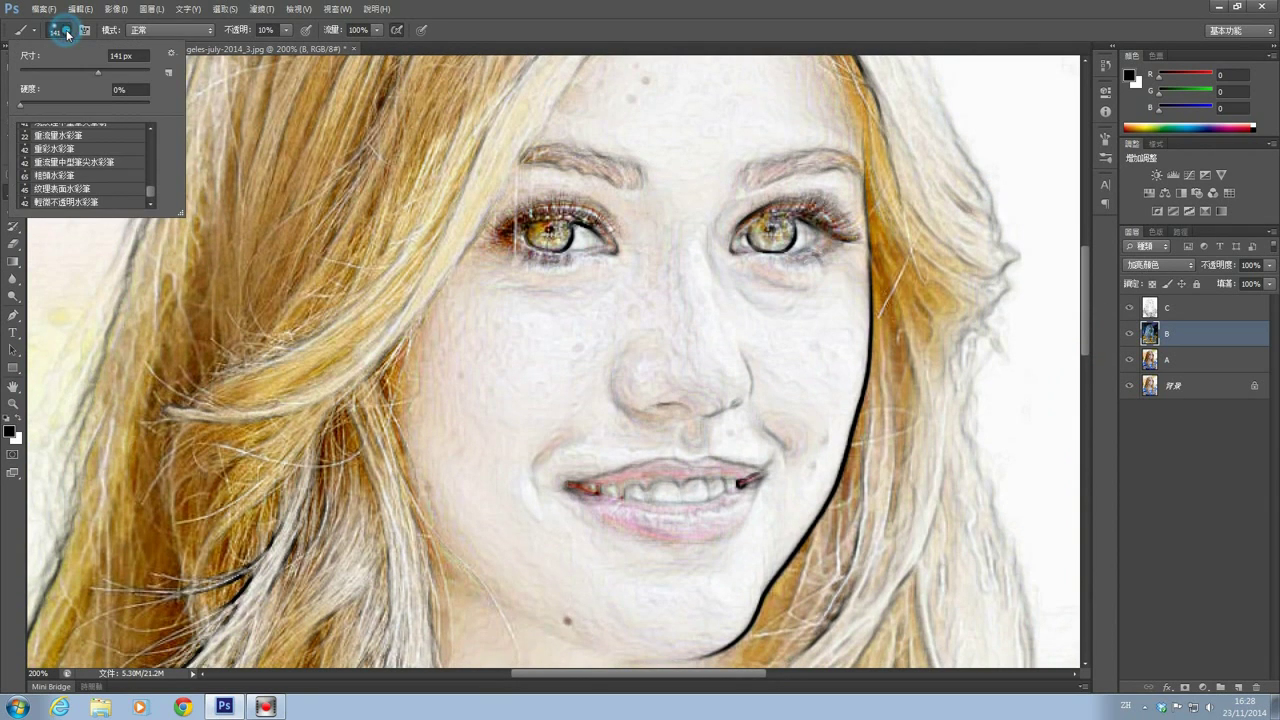
left_click_drag(102, 74, 48, 74)
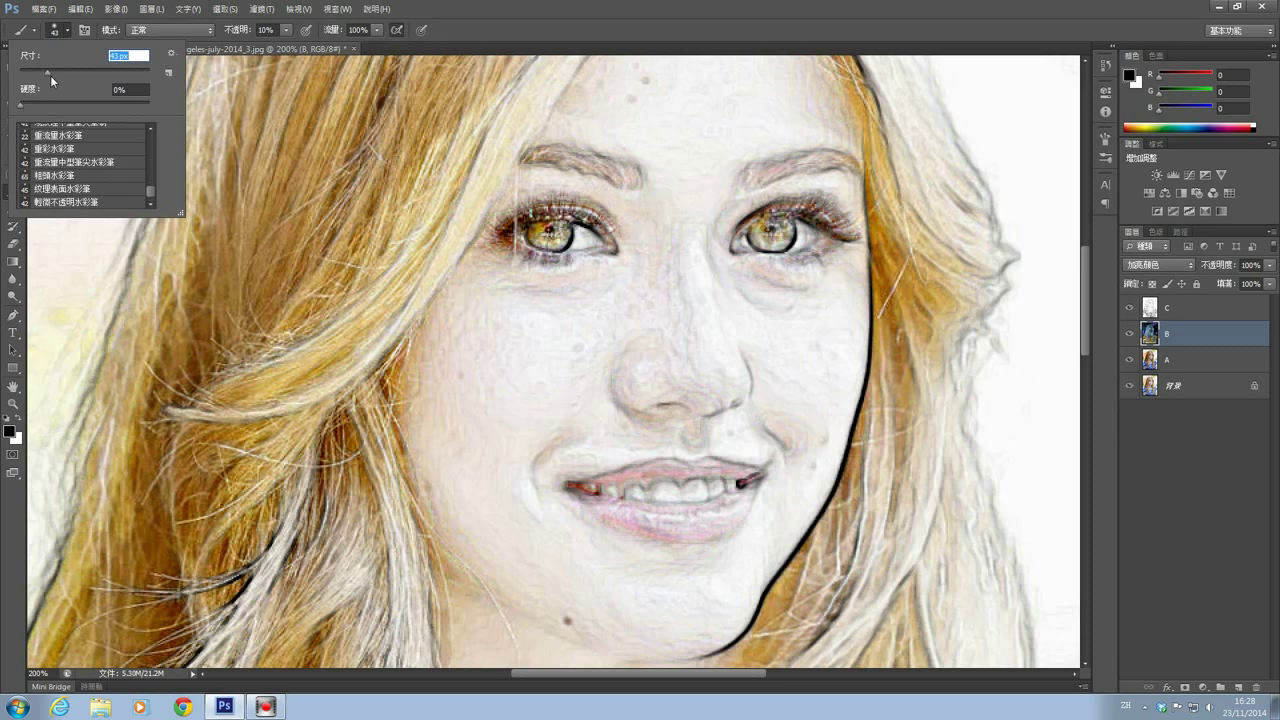
left_click_drag(52, 80, 40, 79)
key("Return")
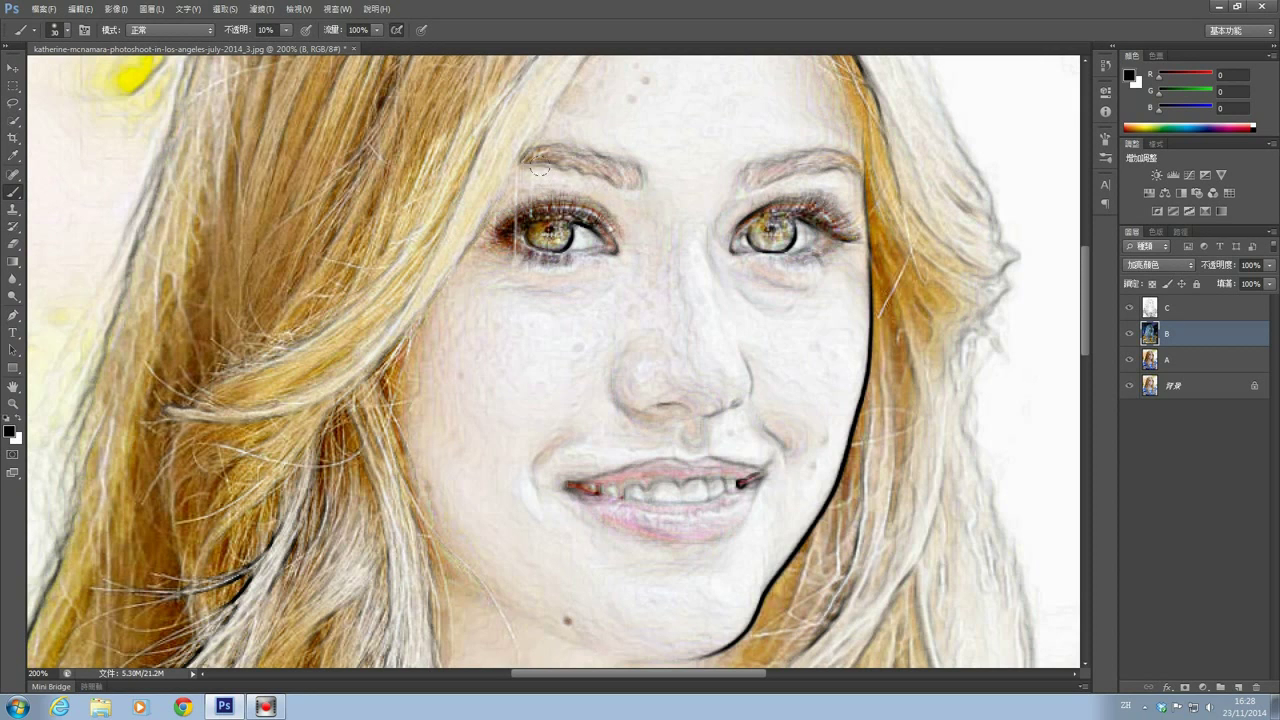
Darken both eyebrows, the right eye outline and the lip line, then zoom out
left_click_drag(520, 145, 620, 172)
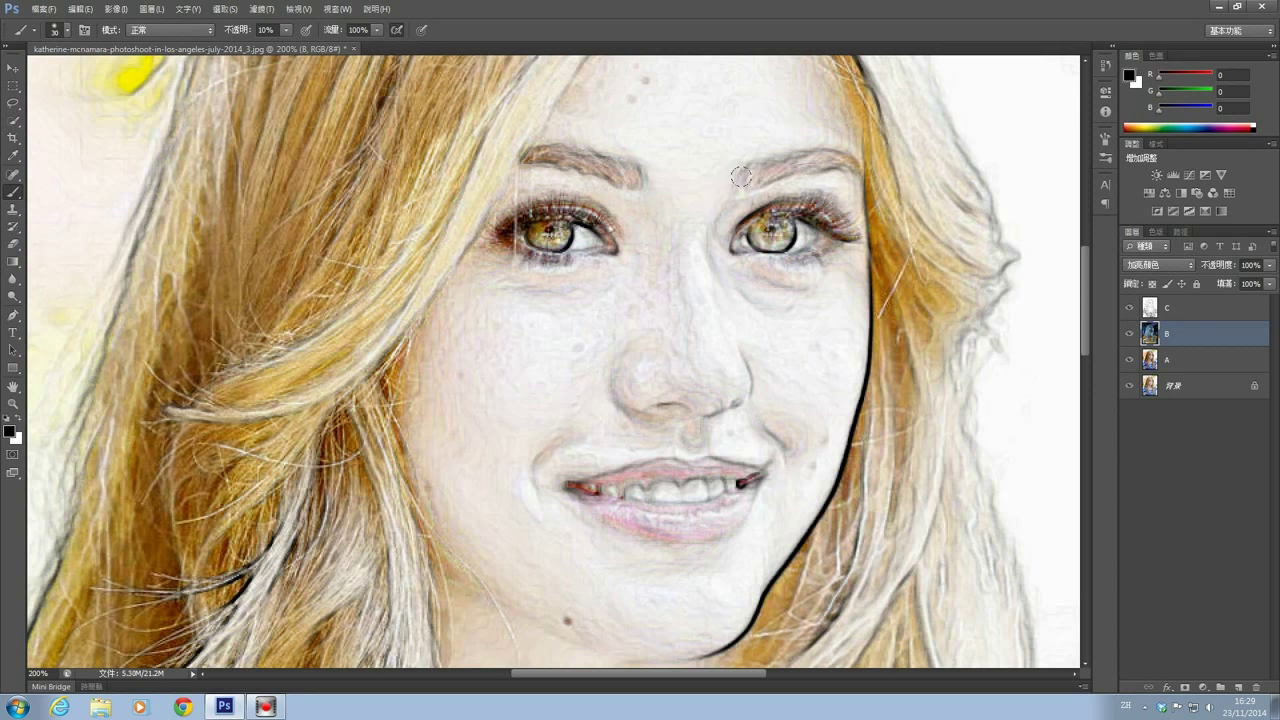
left_click_drag(741, 176, 852, 158)
mouse_move(740, 228)
left_mouse_down()
mouse_move(818, 205)
mouse_move(852, 224)
mouse_move(800, 252)
mouse_move(725, 235)
mouse_move(830, 222)
left_mouse_up()
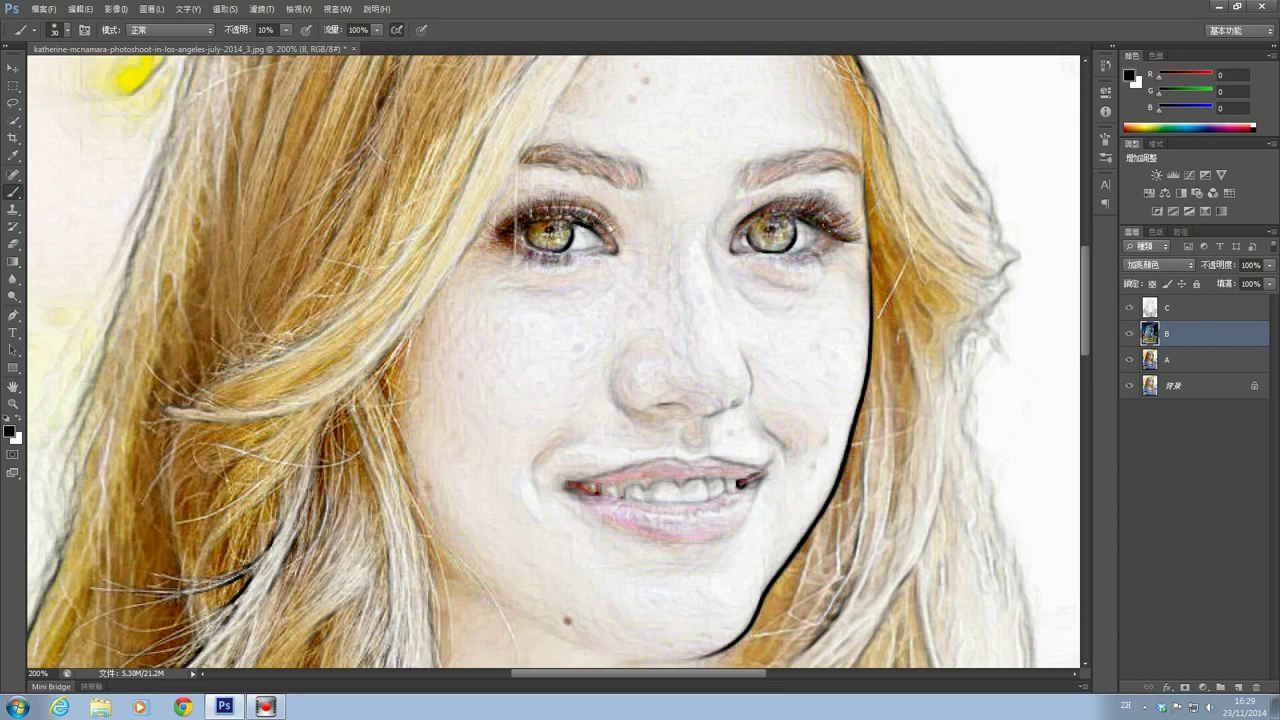
mouse_move(568, 486)
left_mouse_down()
mouse_move(705, 468)
mouse_move(752, 476)
left_mouse_up()
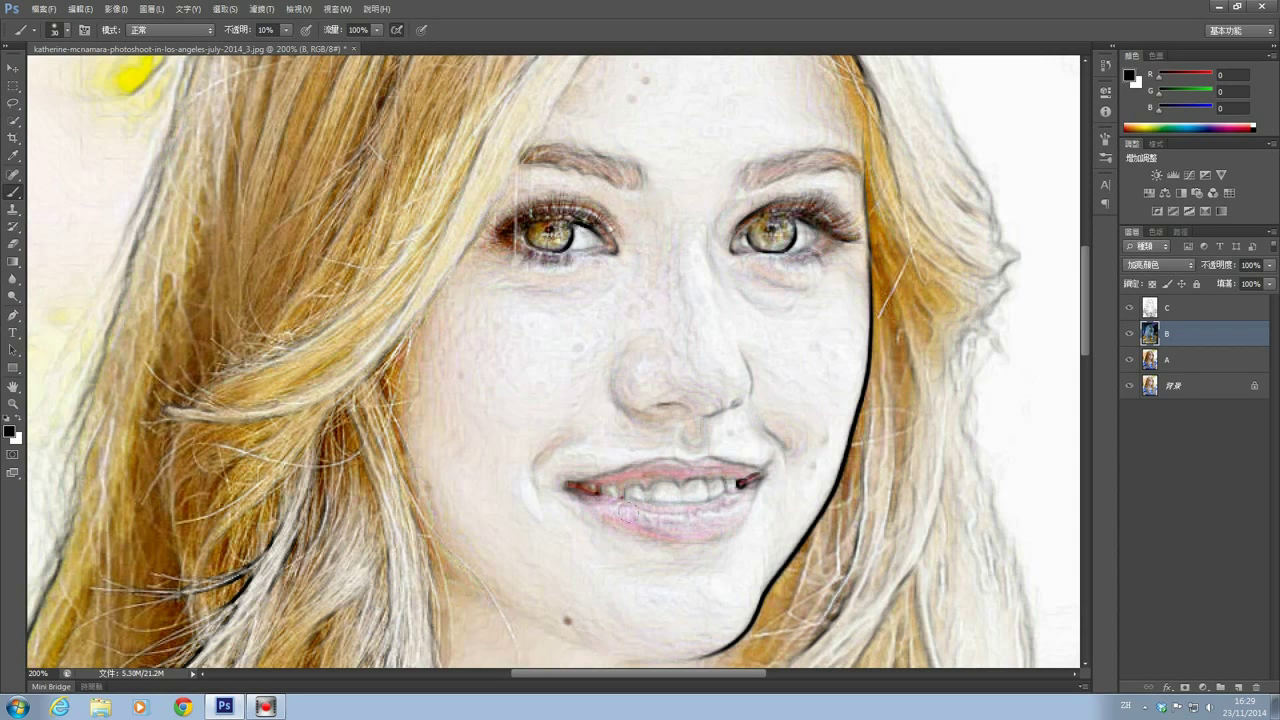
left_click_drag(627, 513, 590, 510)
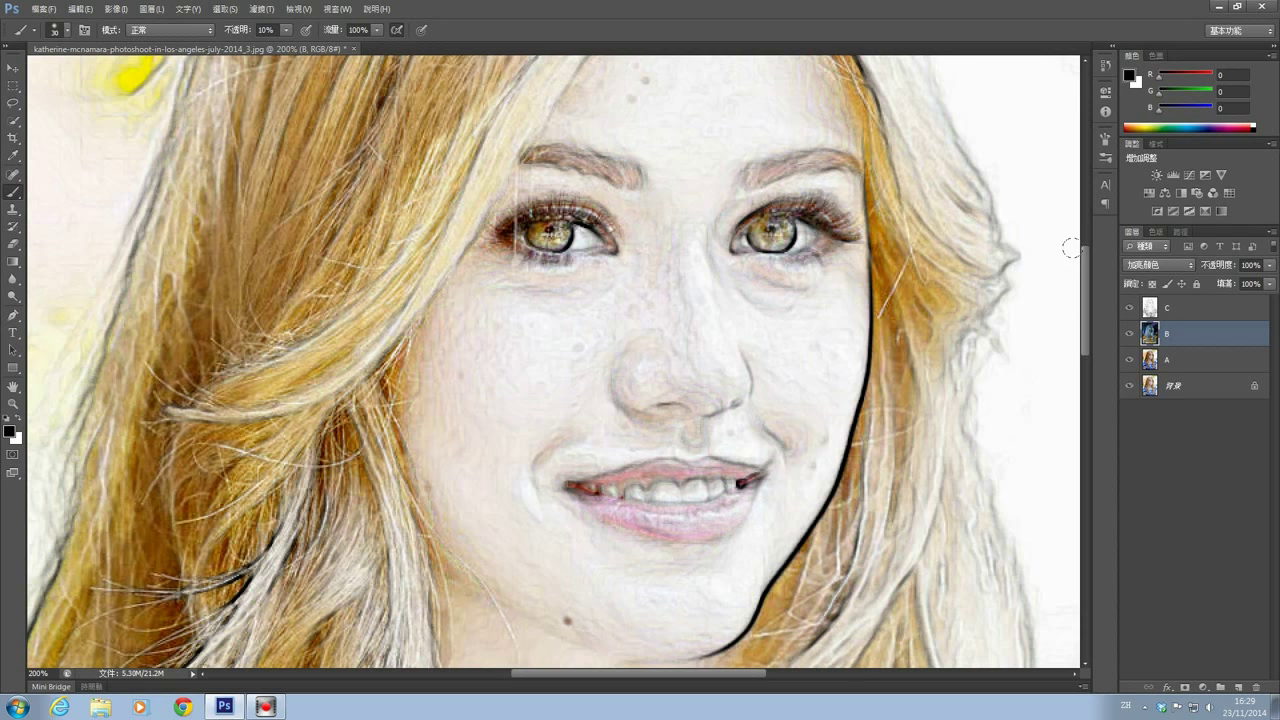
key("ctrl+minus")
key("ctrl+minus")
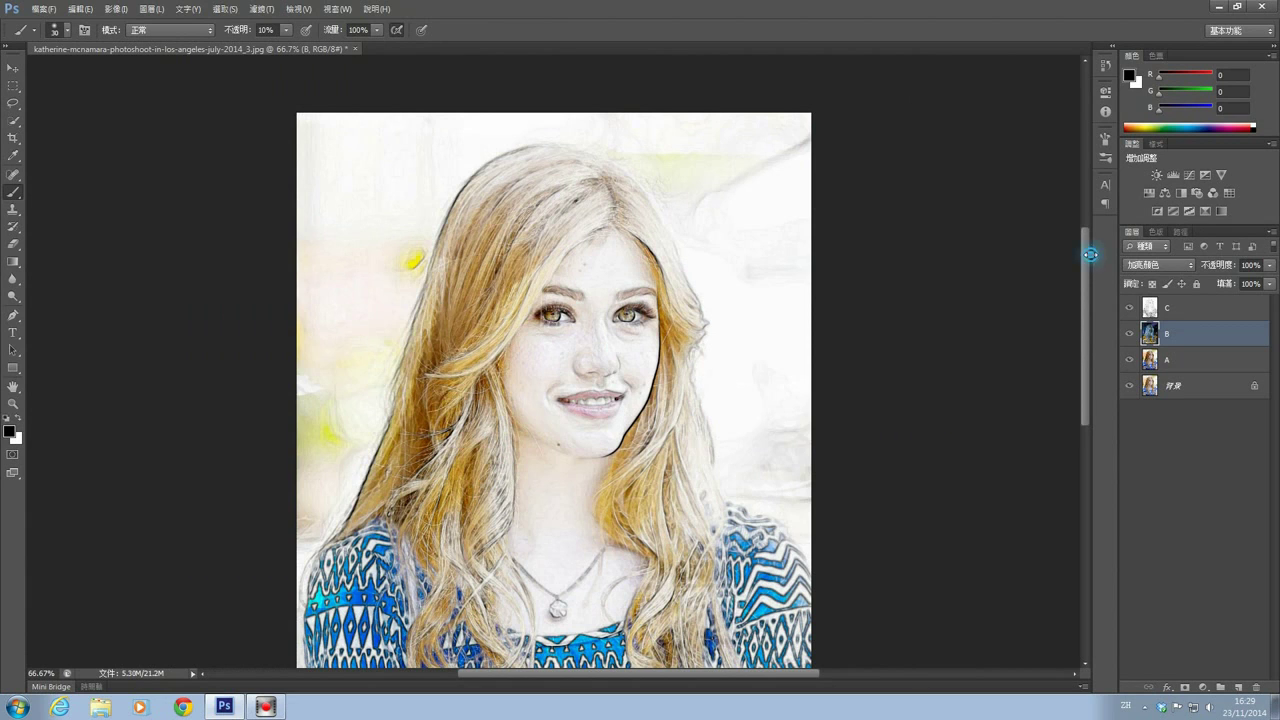
left_click_drag(1085, 254, 1090, 282)
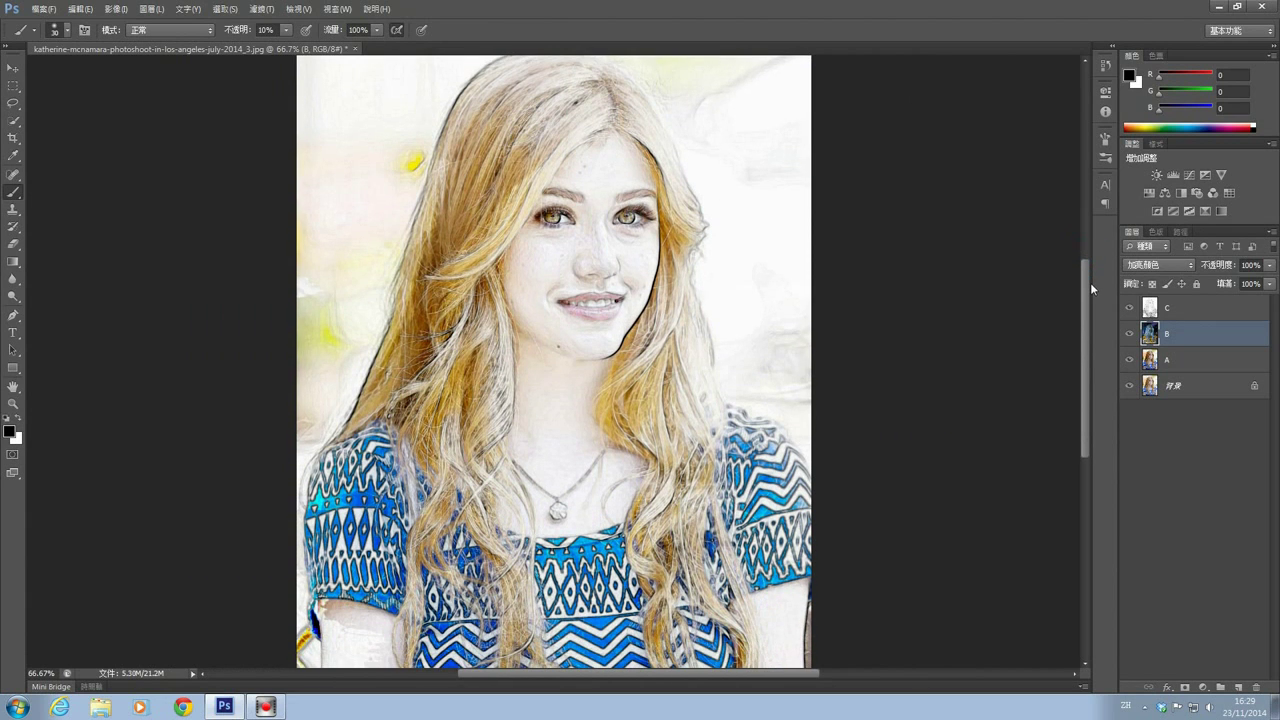
Hide layer C so only the coloured photo shows, without sketch lines
left_click(1130, 309)
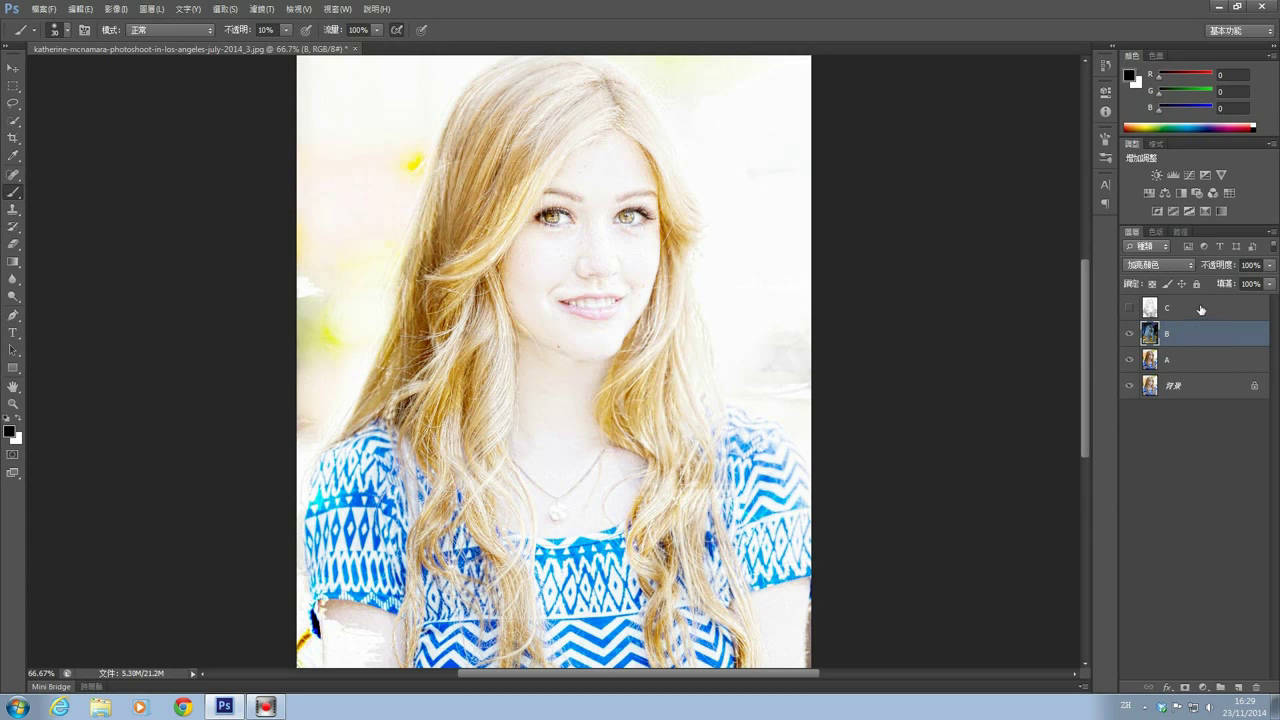
Show layer C again and lower its opacity so the sketch lines fade
left_click(1150, 314)
left_click(1130, 309)
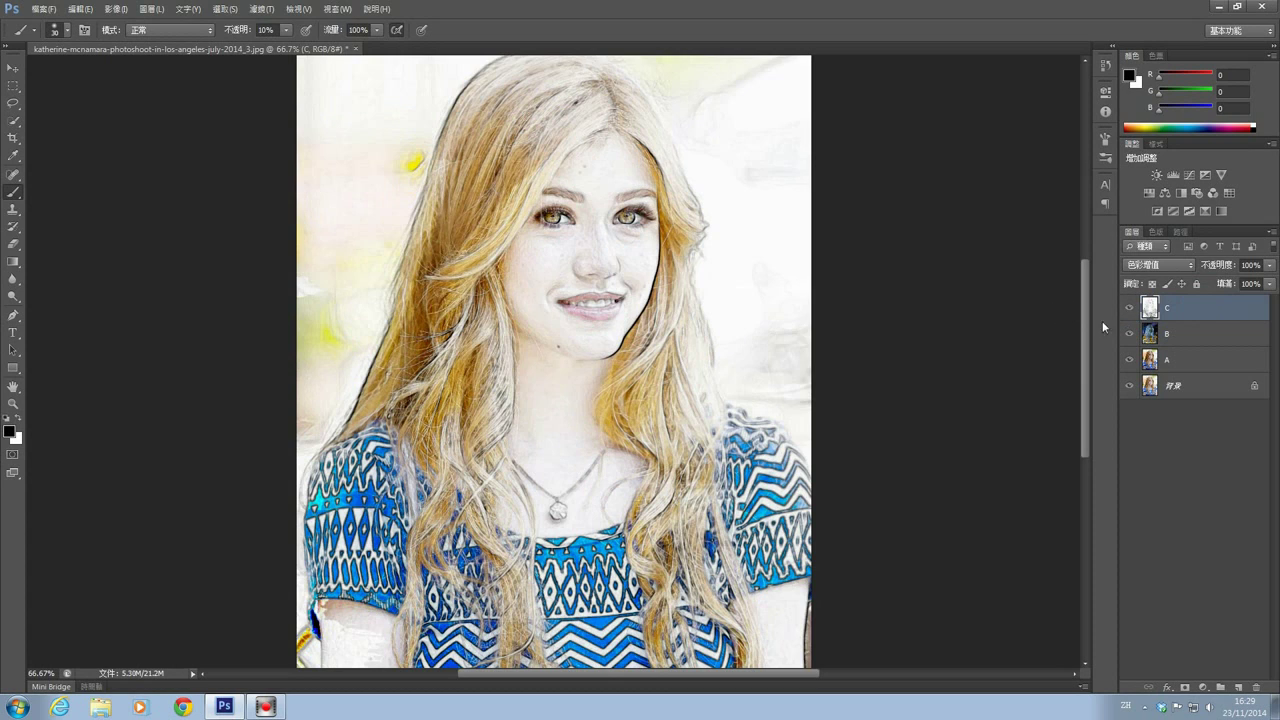
left_click(1269, 265)
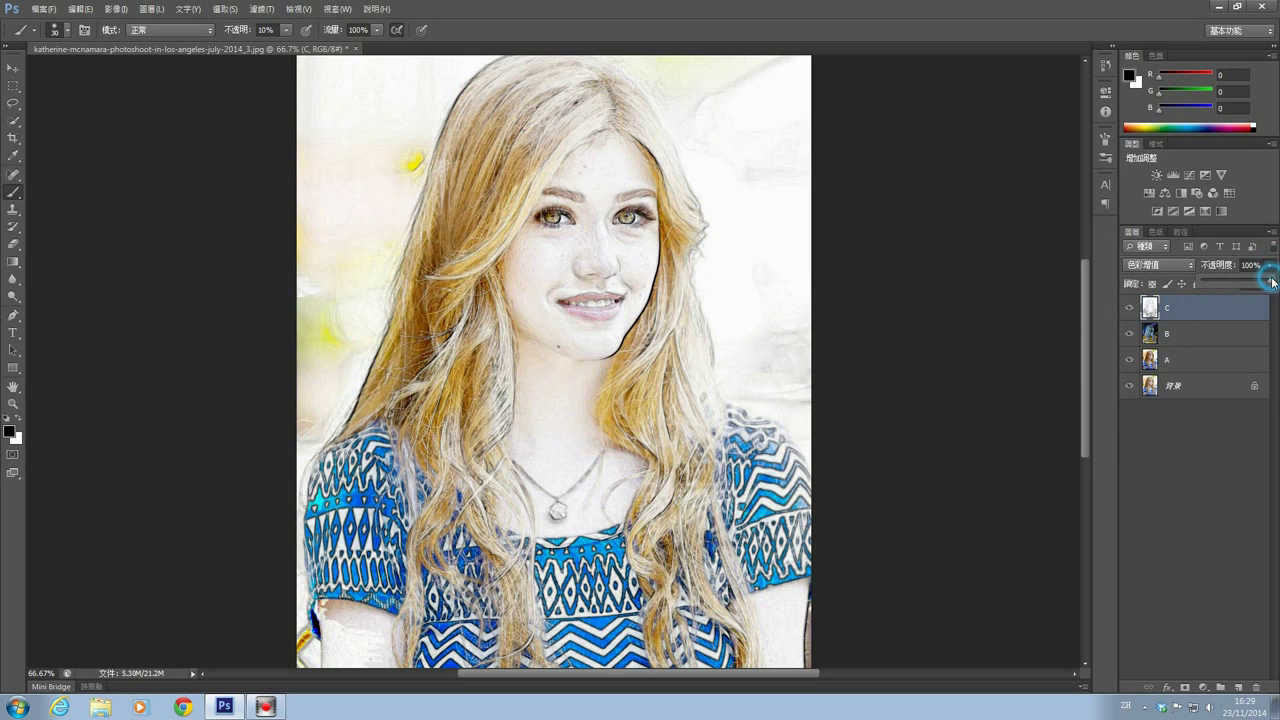
left_click_drag(1270, 282, 1220, 282)
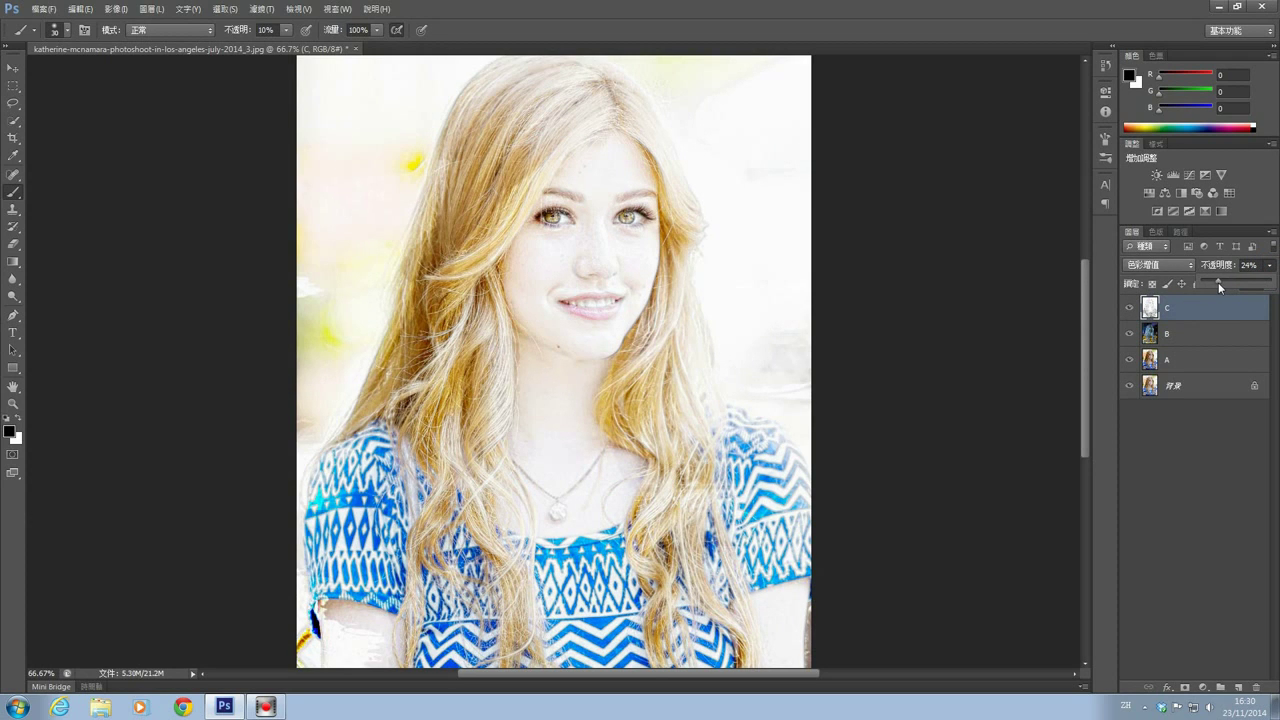
left_click_drag(1222, 282, 1225, 282)
Hide the Background and merge visible layers A, B and C into layer C
left_click(1130, 387)
left_click(1273, 235)
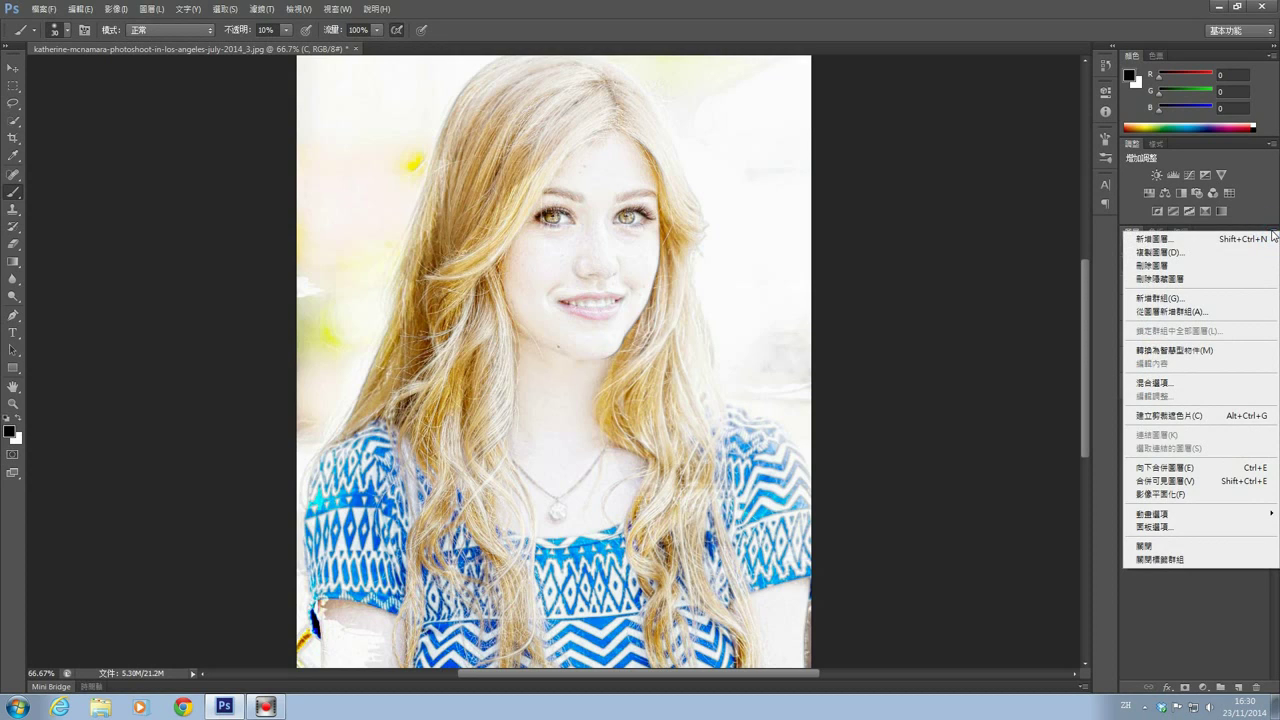
left_click(1170, 482)
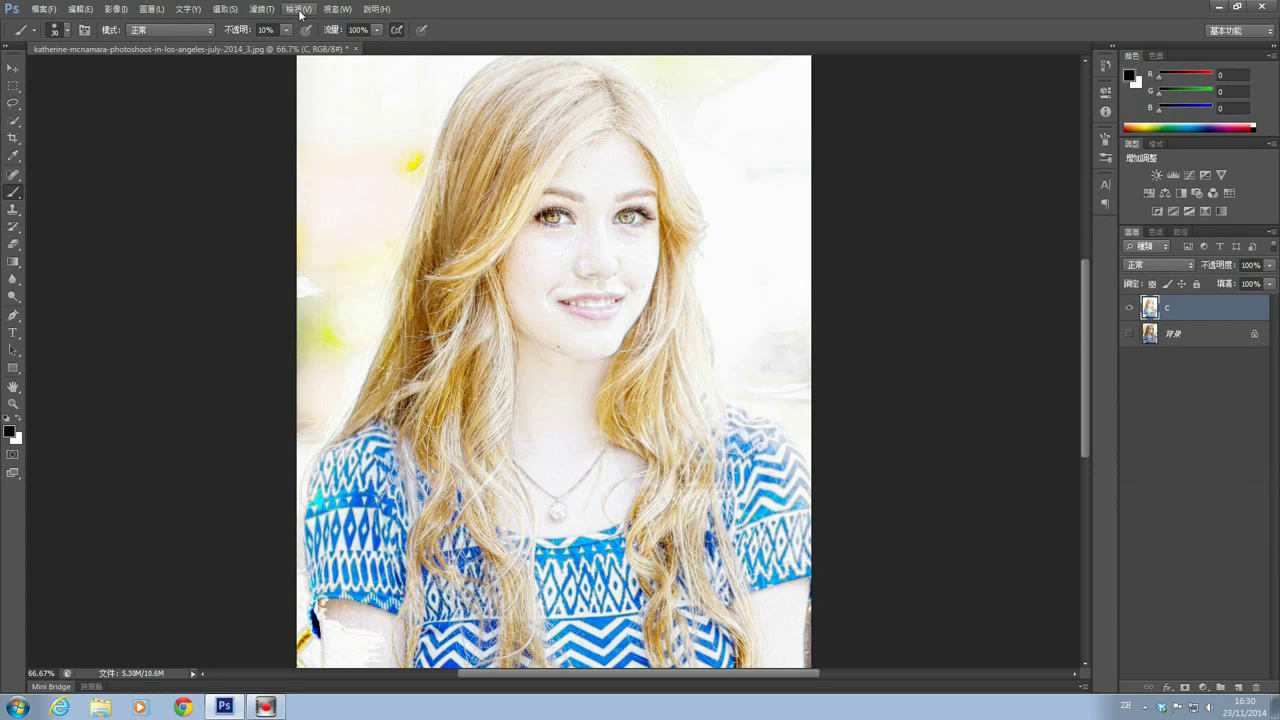
Apply a Filter Gallery Texturizer (Canvas, scaling 90, relief 3), then view at 100%
left_click(261, 9)
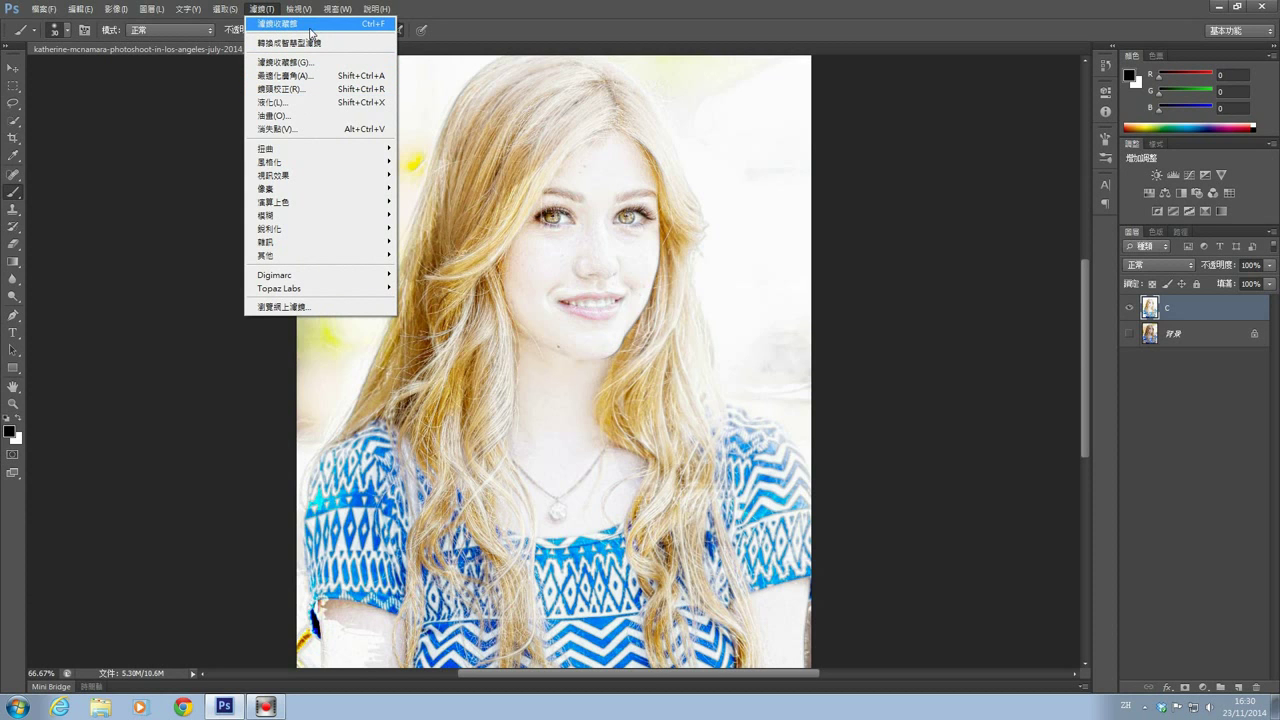
left_click(295, 62)
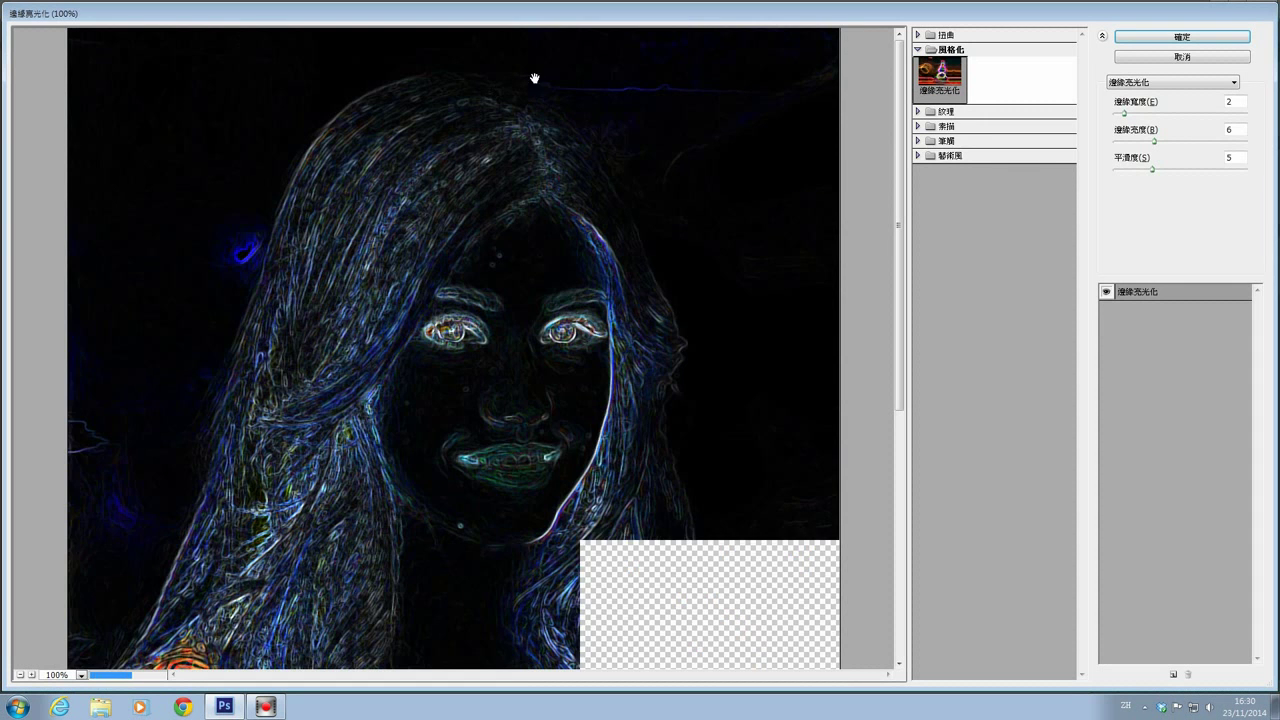
left_click(918, 111)
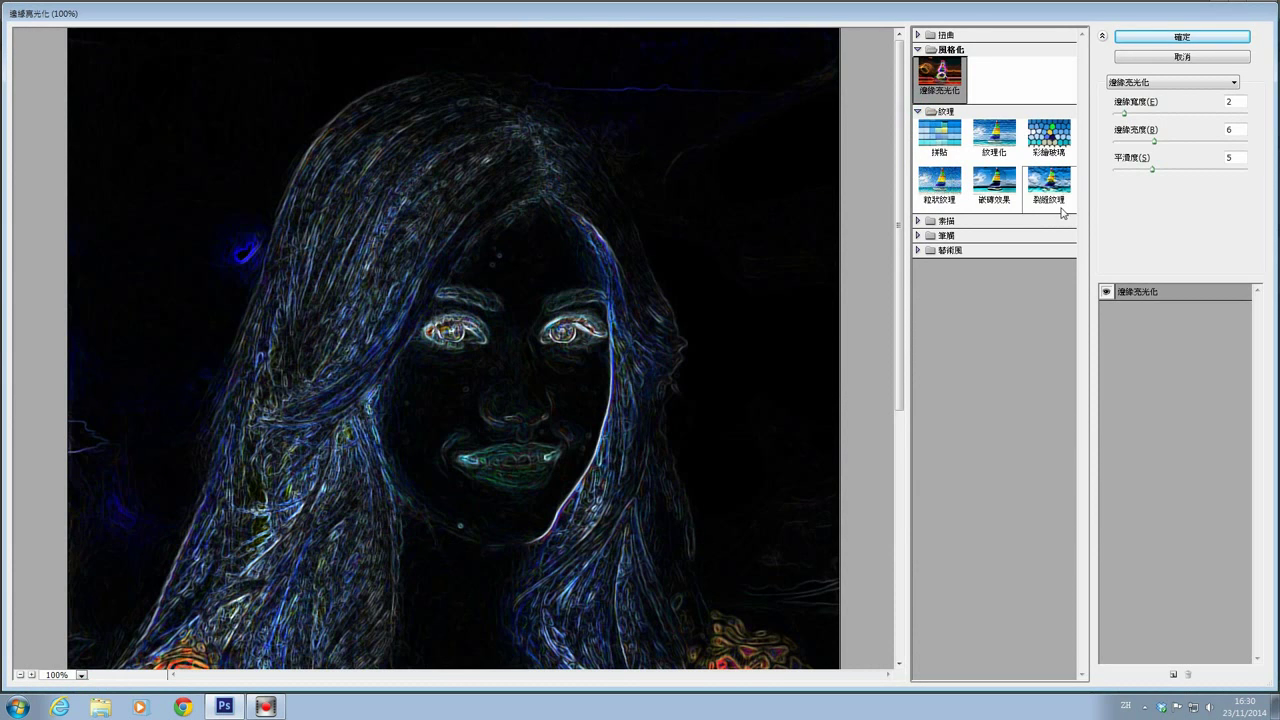
left_click(992, 141)
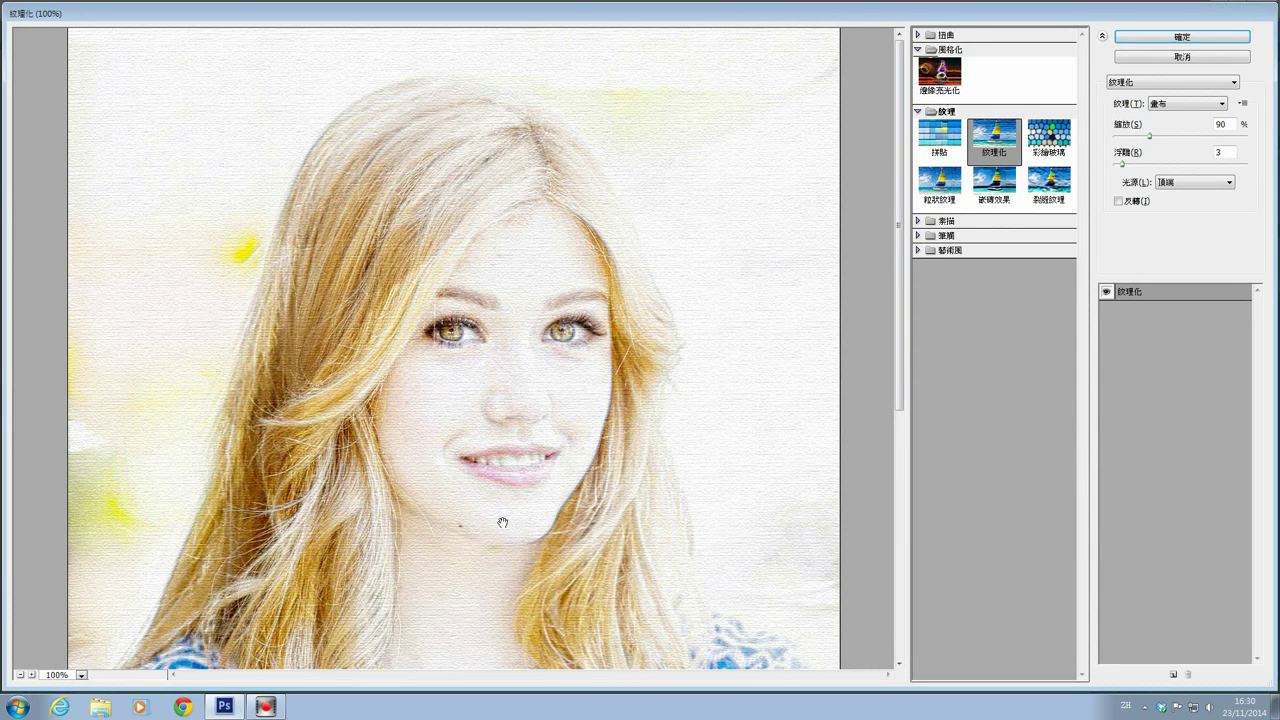
left_click(1201, 40)
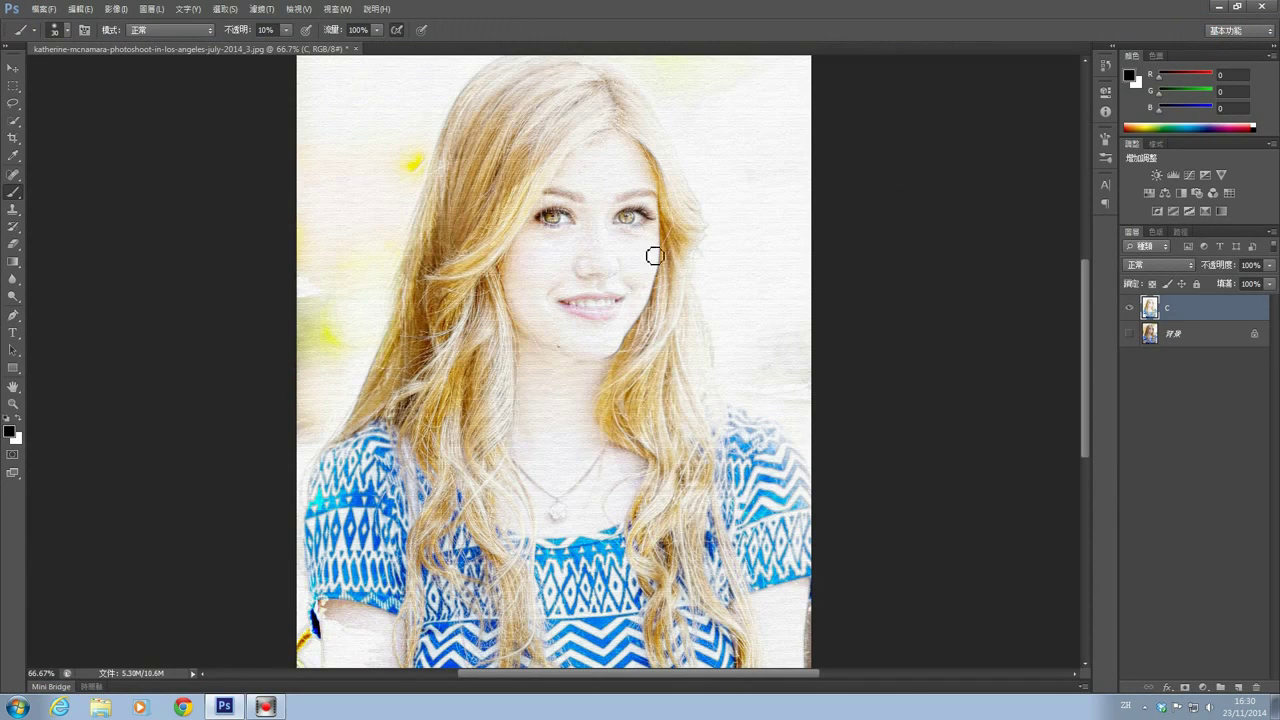
scroll(1085, 341, "up", 3)
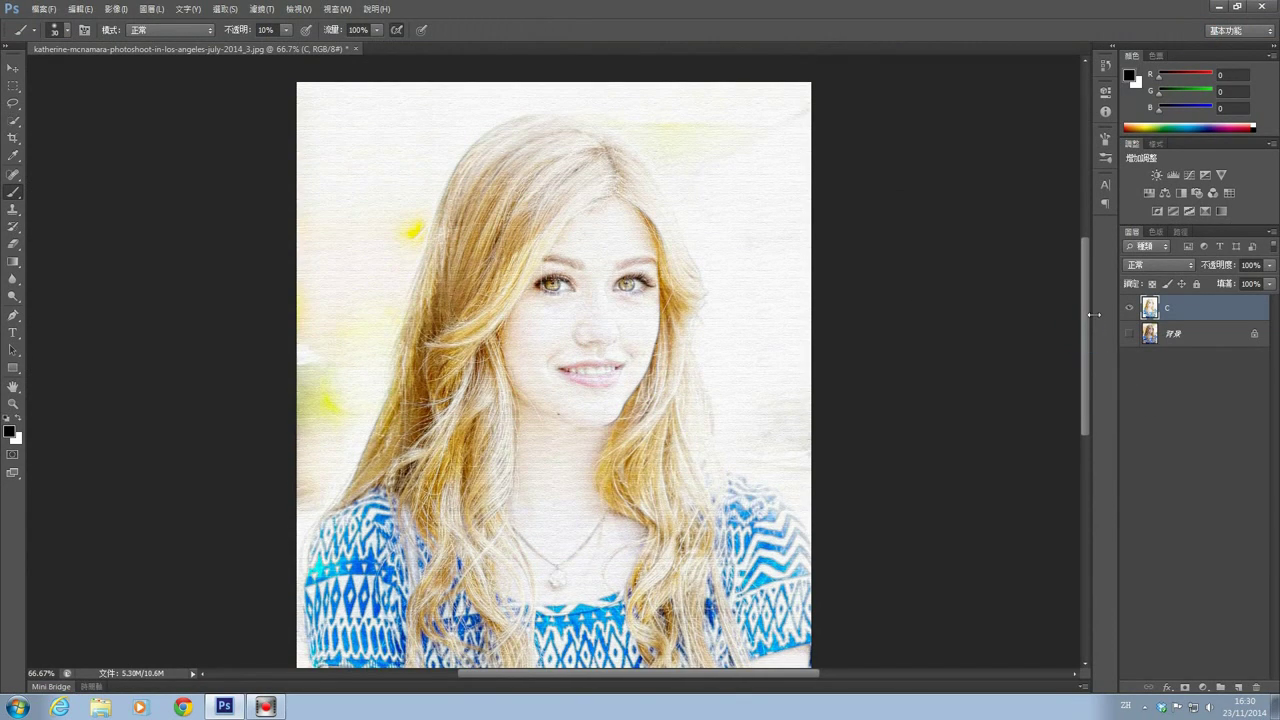
key("ctrl+plus")
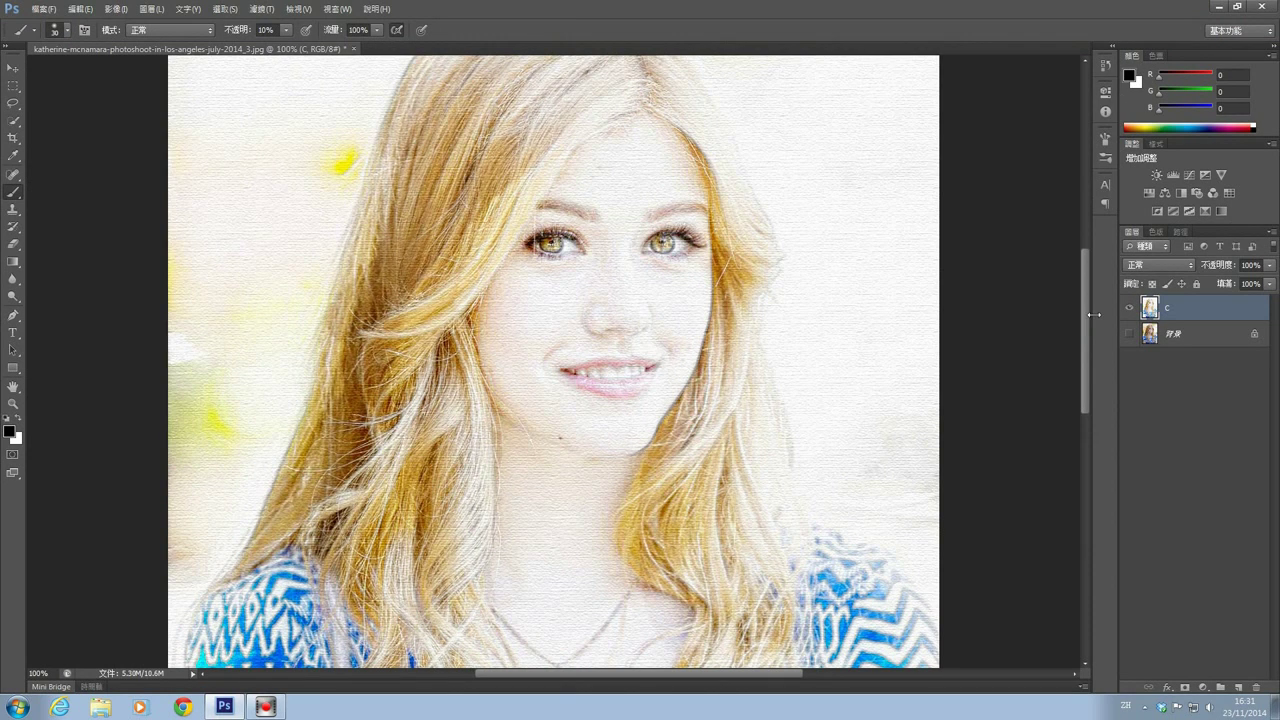
Raise the Levels black input to about 42 to darken the shadows, then zoom out to 50%
left_click(76, 8)
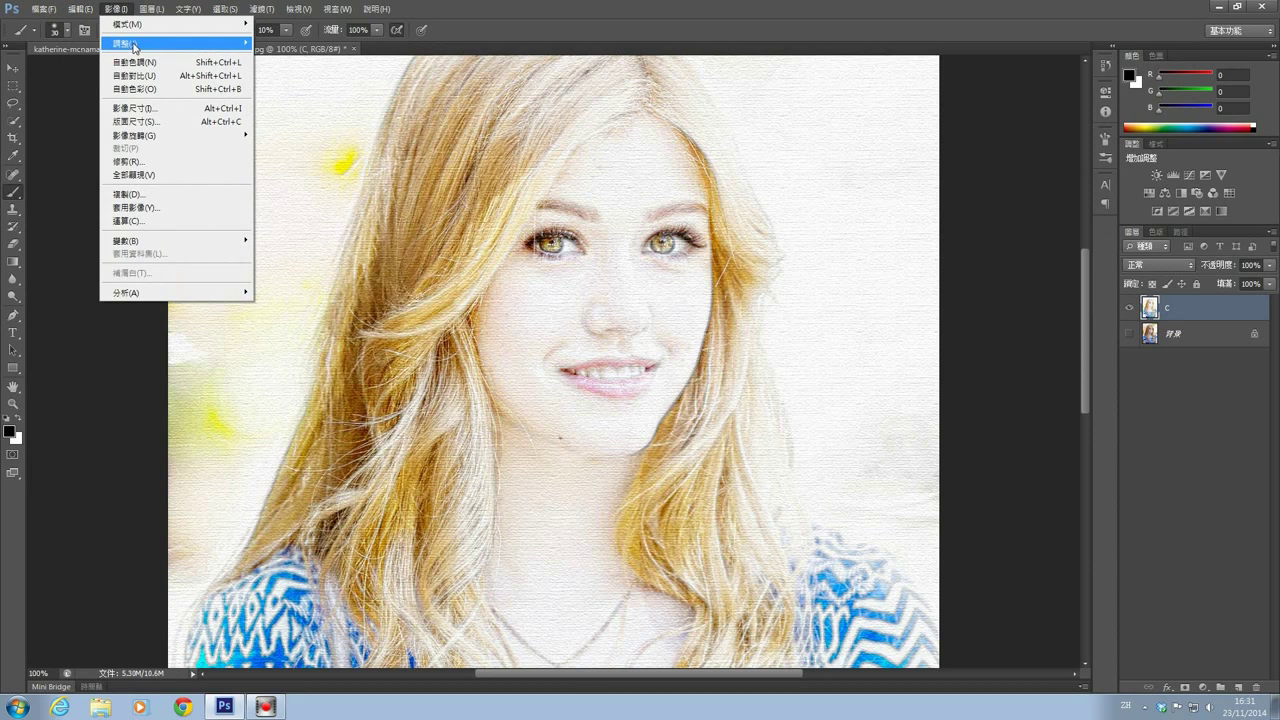
mouse_move(175, 43)
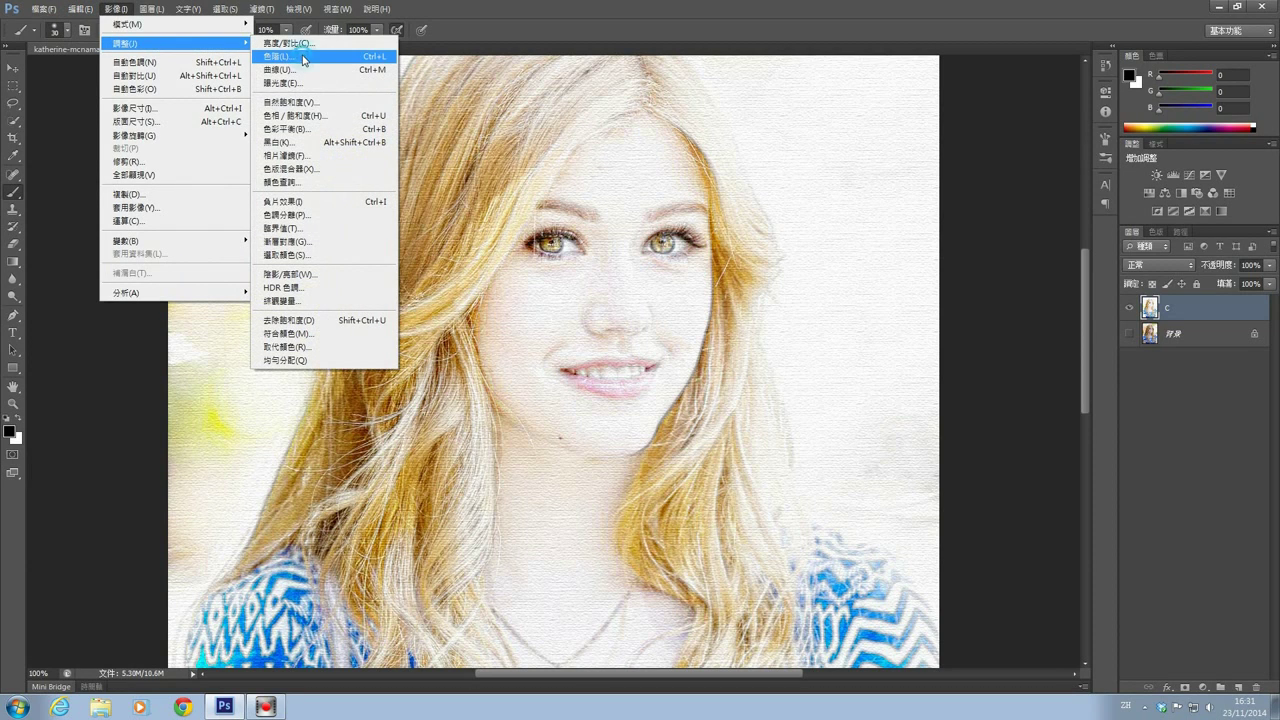
left_click(296, 56)
left_click_drag(850, 305, 877, 306)
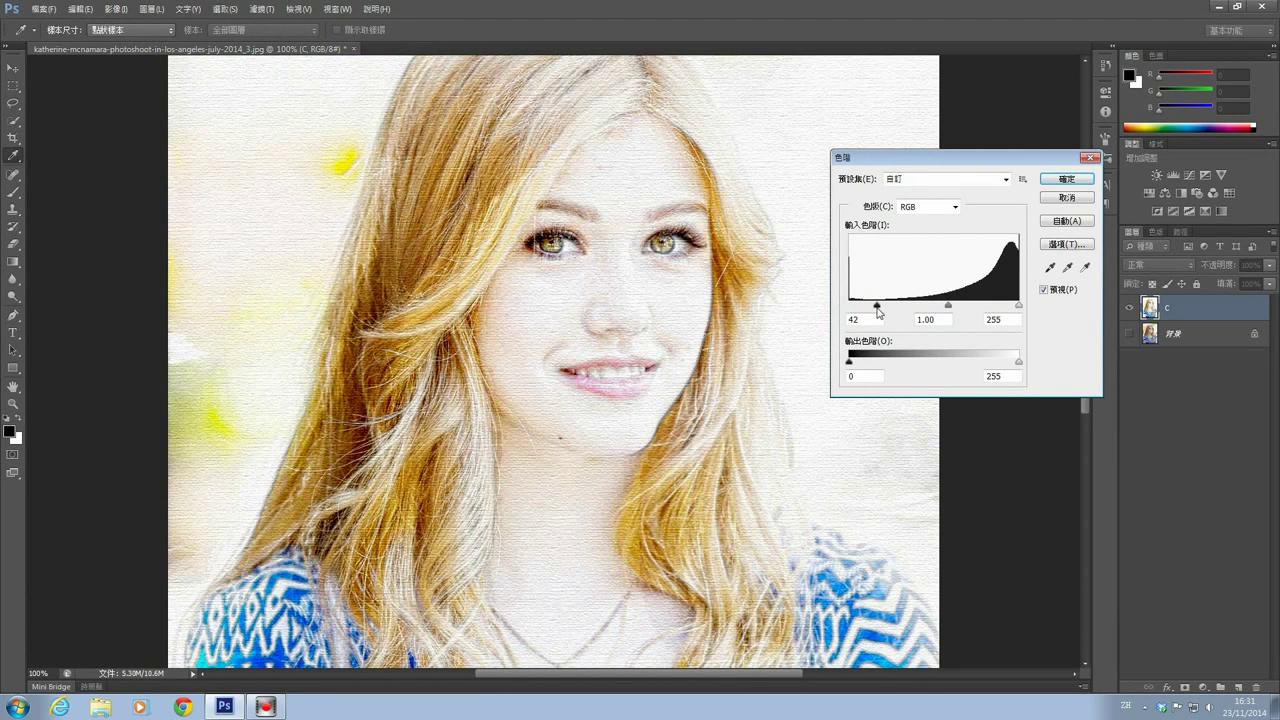
left_click(1066, 178)
key("ctrl+minus")
key("ctrl+minus")
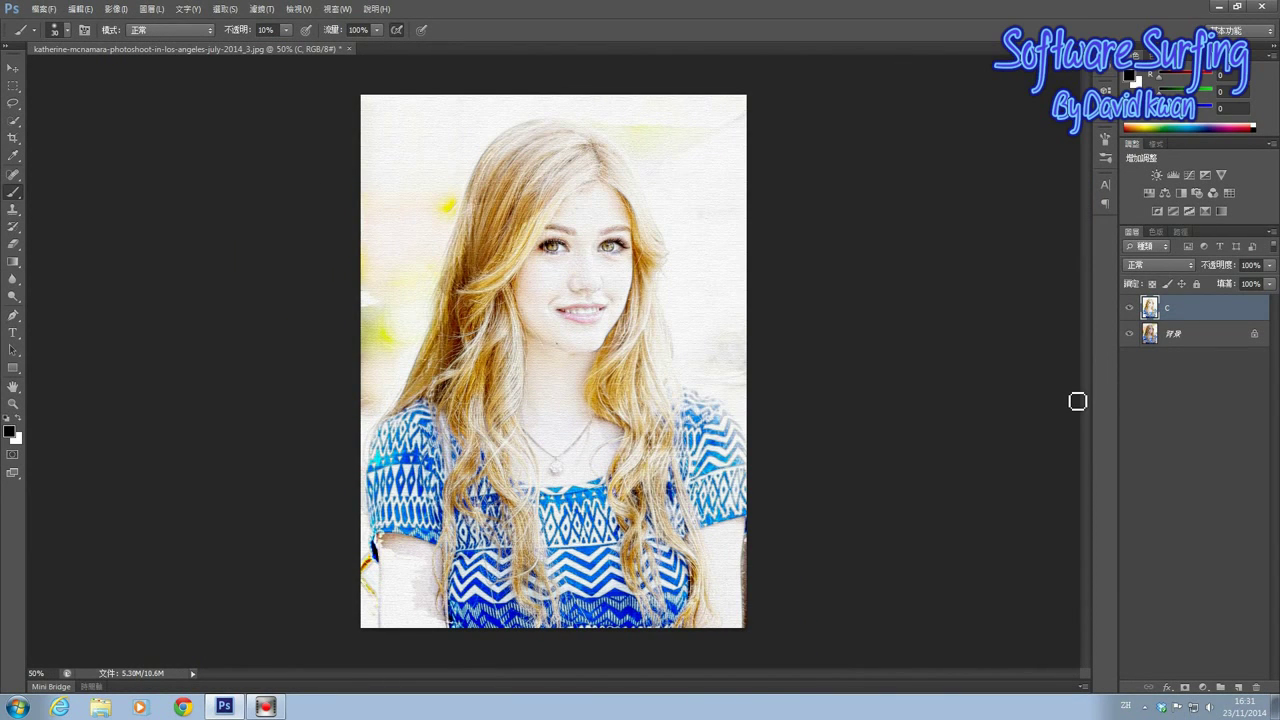
Show the Background layer and toggle layer C off and on to compare with the original
left_click(1129, 333)
left_click(1131, 307)
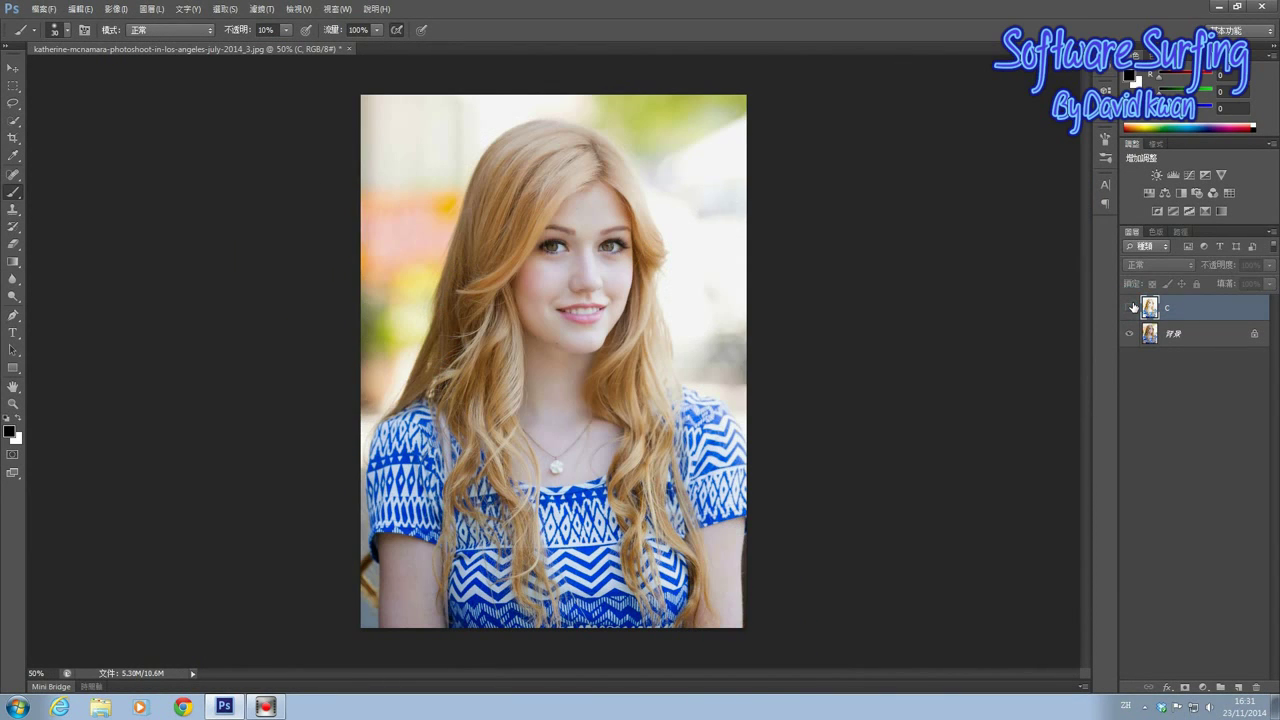
left_click(1131, 307)
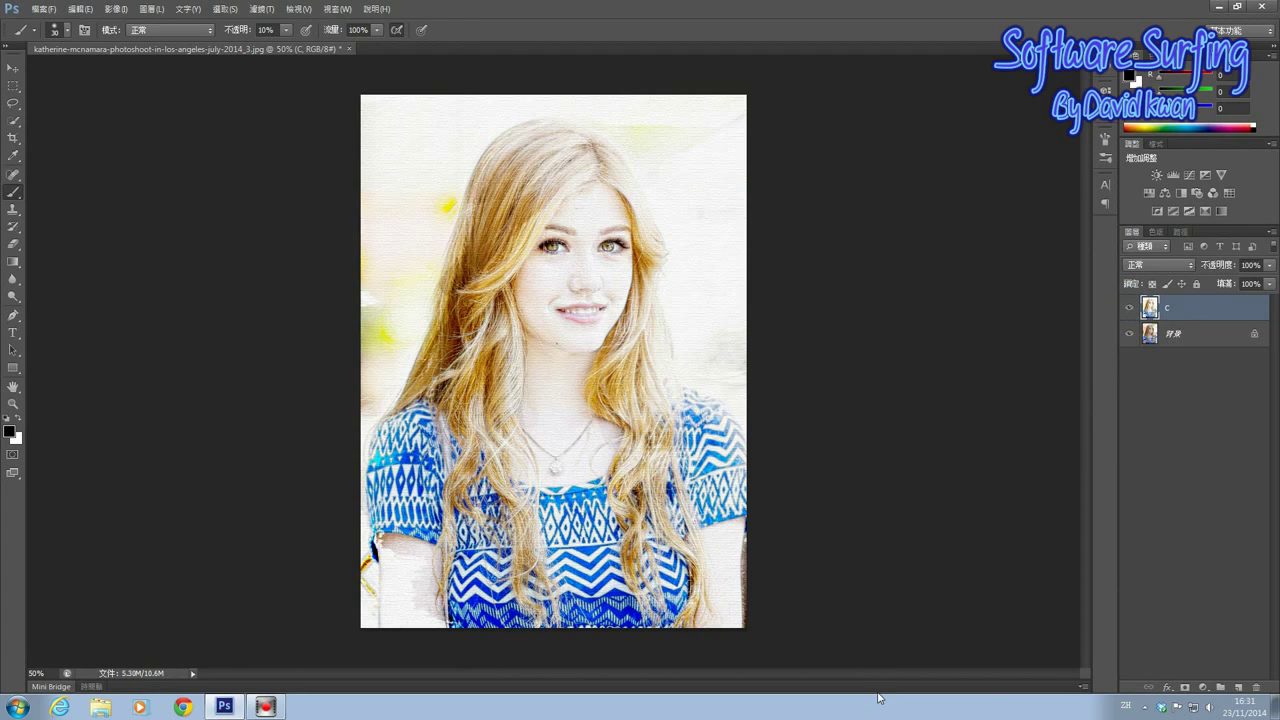